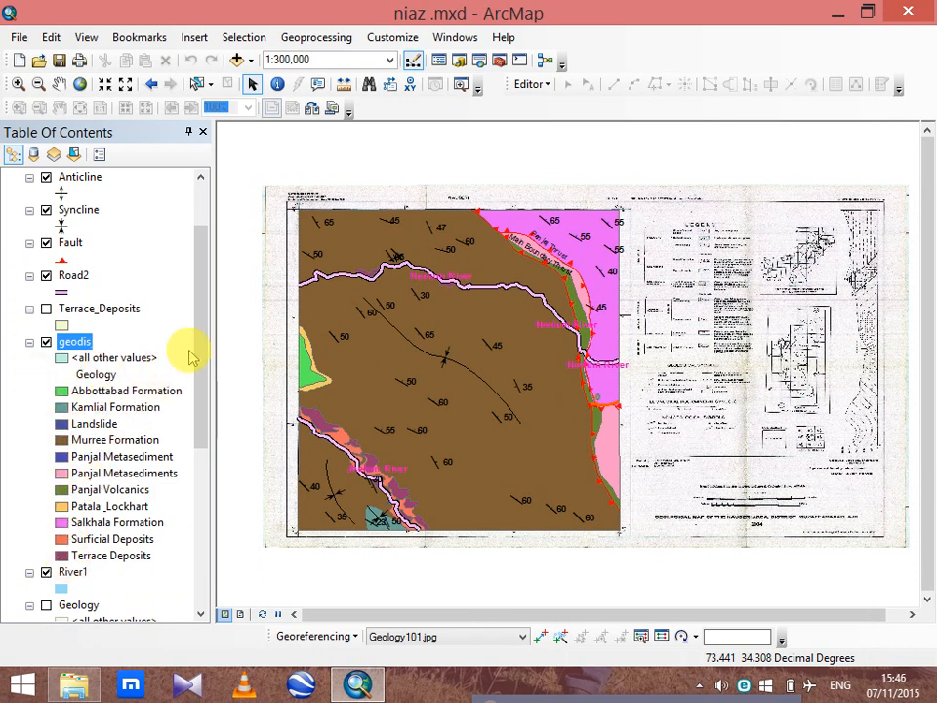
Hide the Geology101.jpg raster layer and switch from data view to layout view.
drag(200, 346, 209, 523)
click(46, 524)
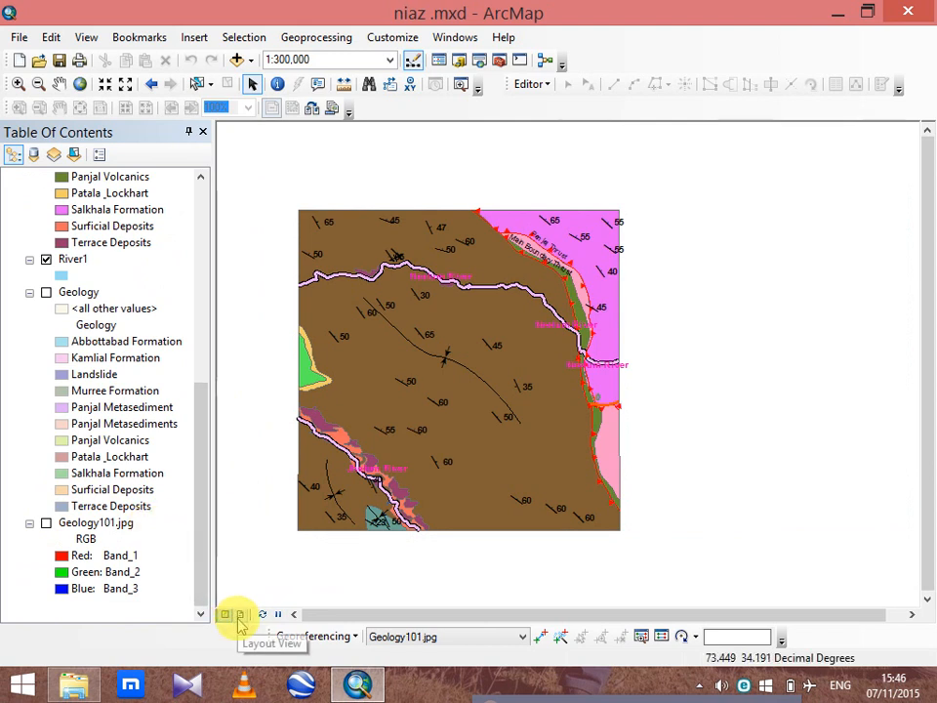
click(86, 38)
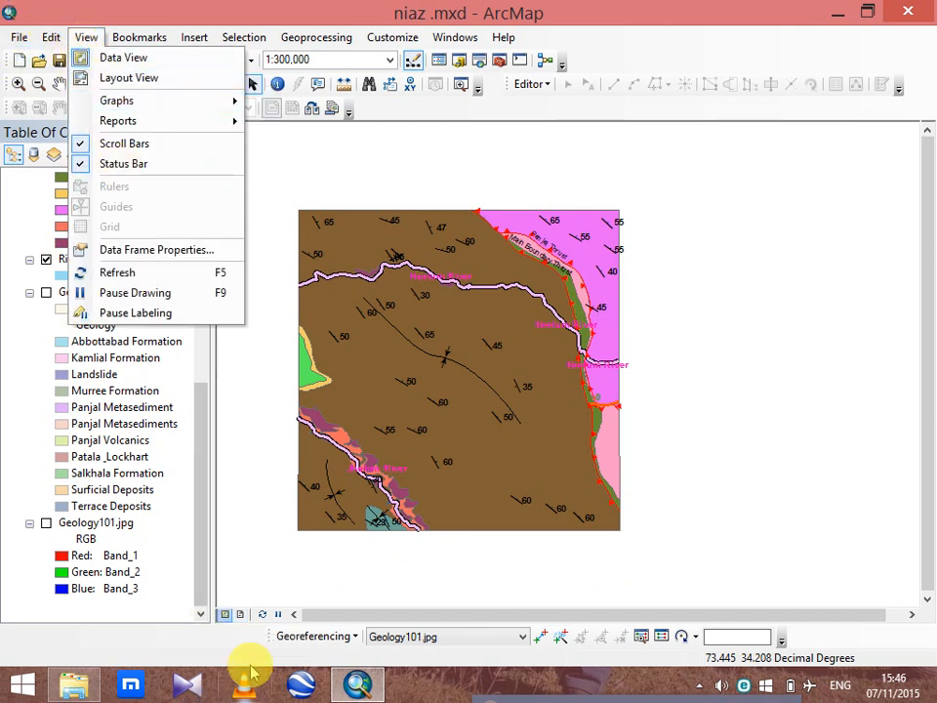
click(246, 615)
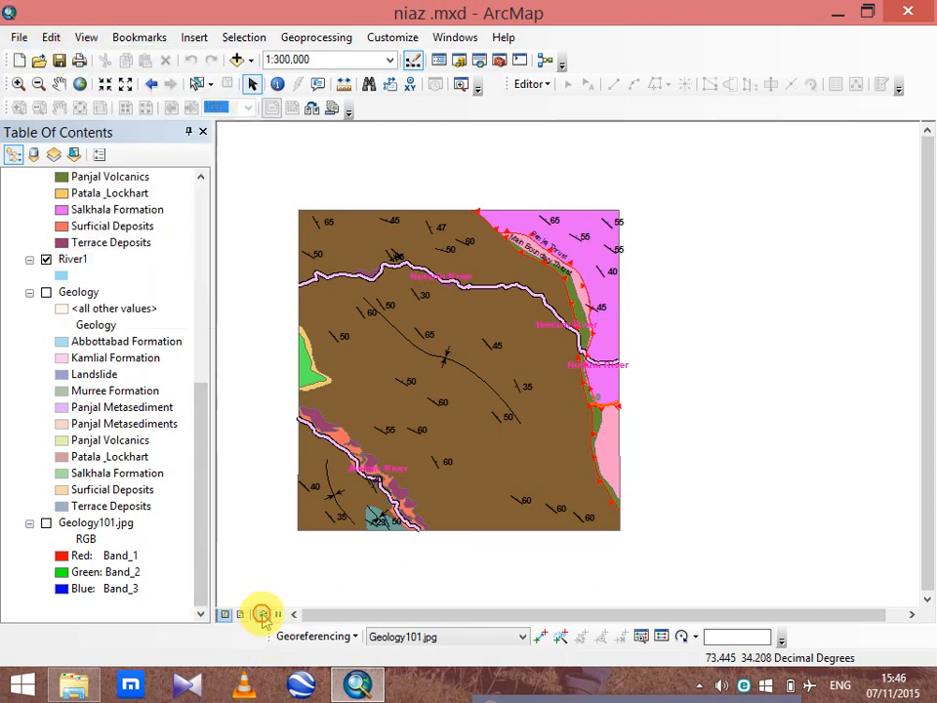
click(241, 614)
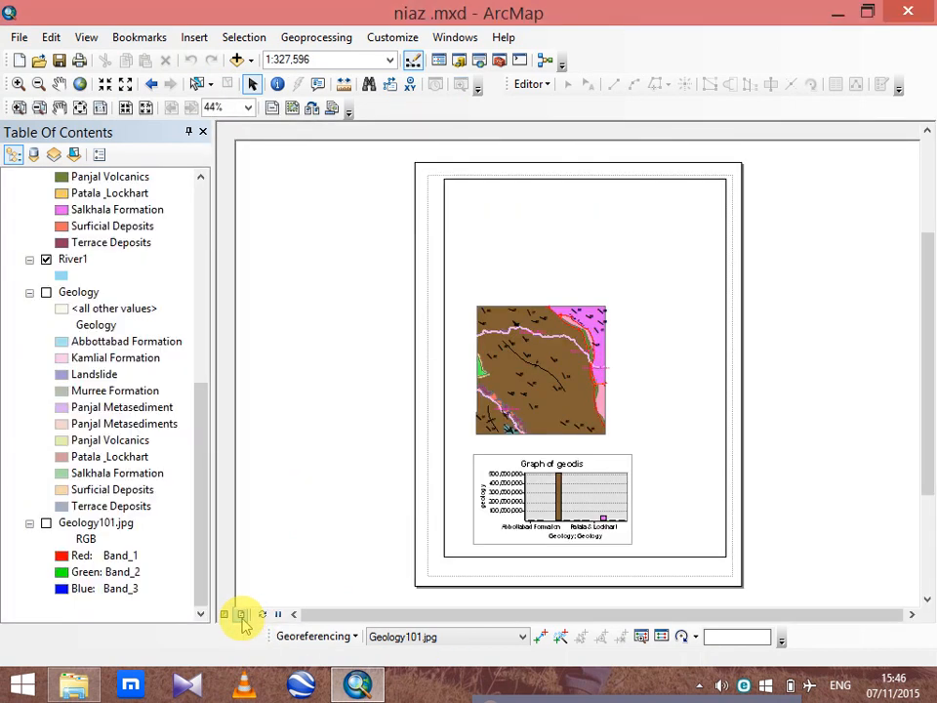
Pan the map upward within the data frame, away from the geodis graph.
click(582, 504)
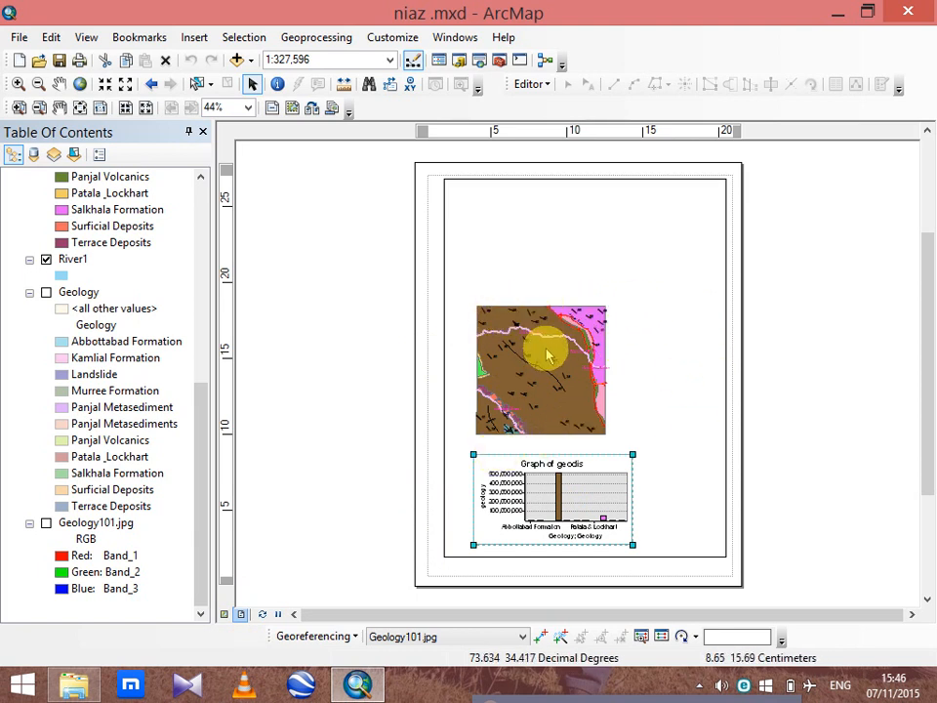
click(308, 307)
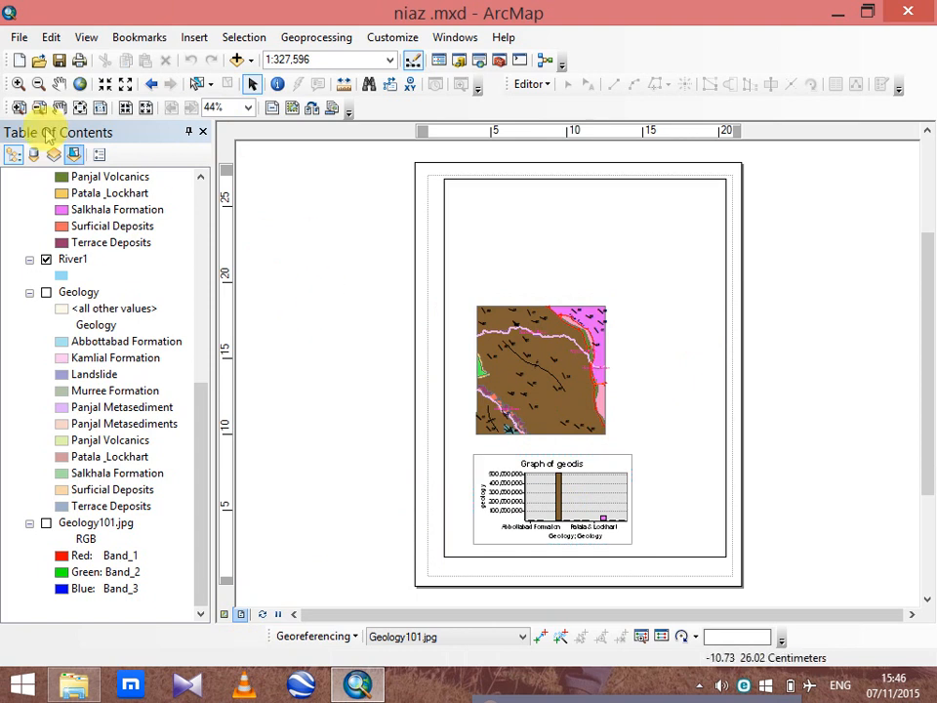
click(59, 85)
drag(502, 335, 541, 282)
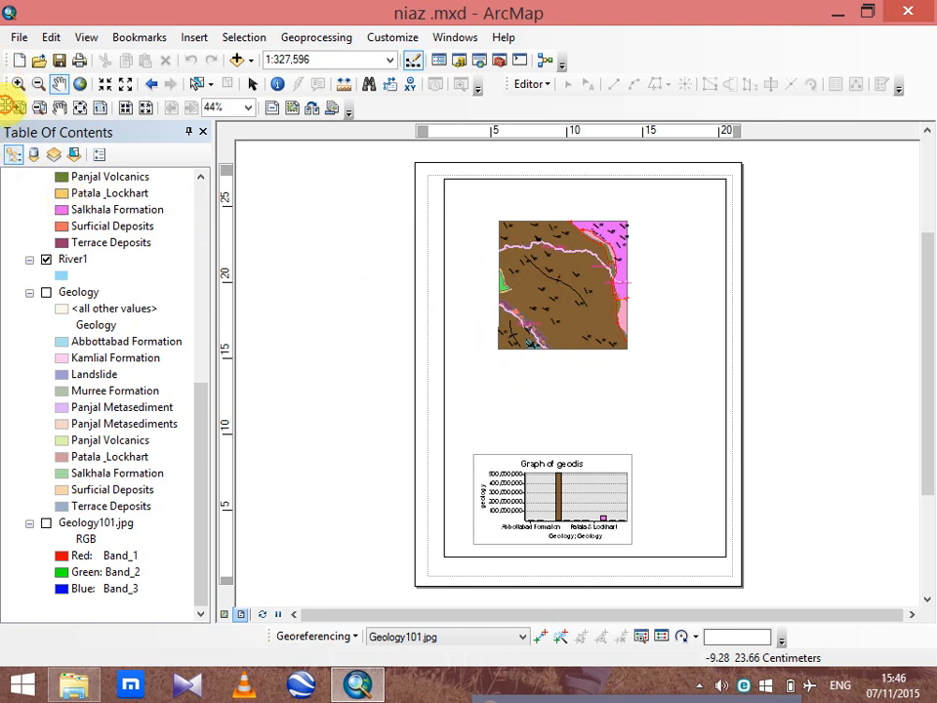
drag(10, 104, 226, 188)
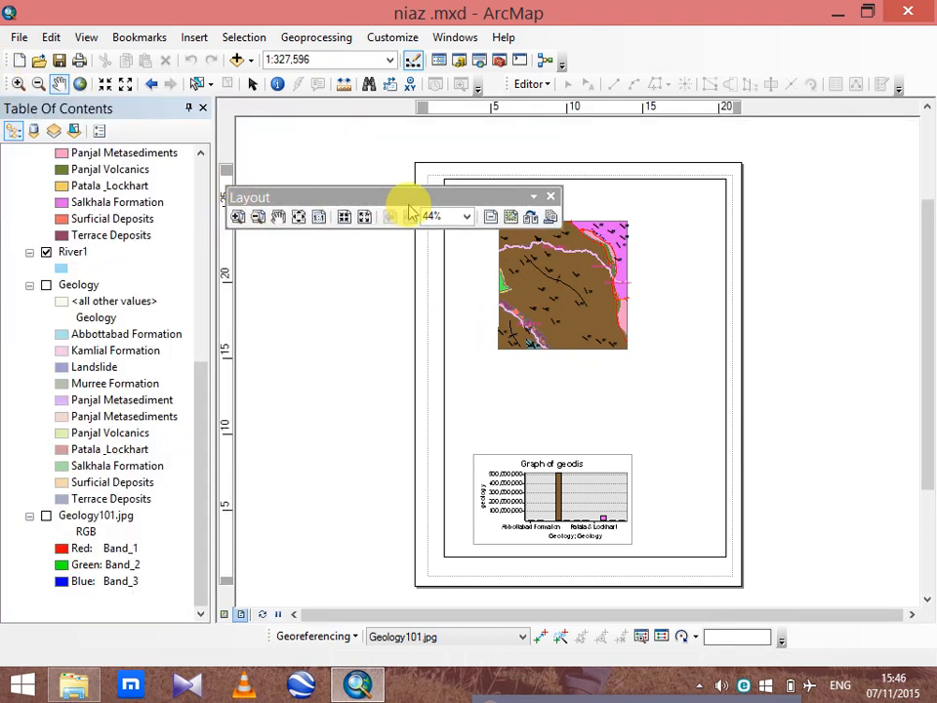
drag(410, 204, 79, 104)
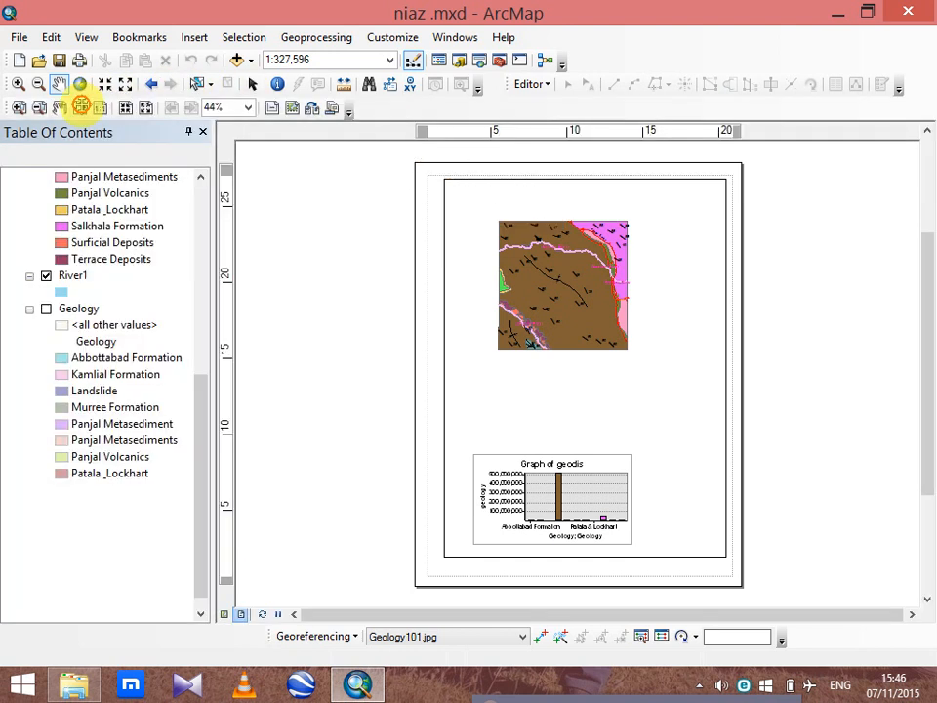
Enlarge the geological map to fill the data frame's width and shift it up so it clears the graph.
click(19, 84)
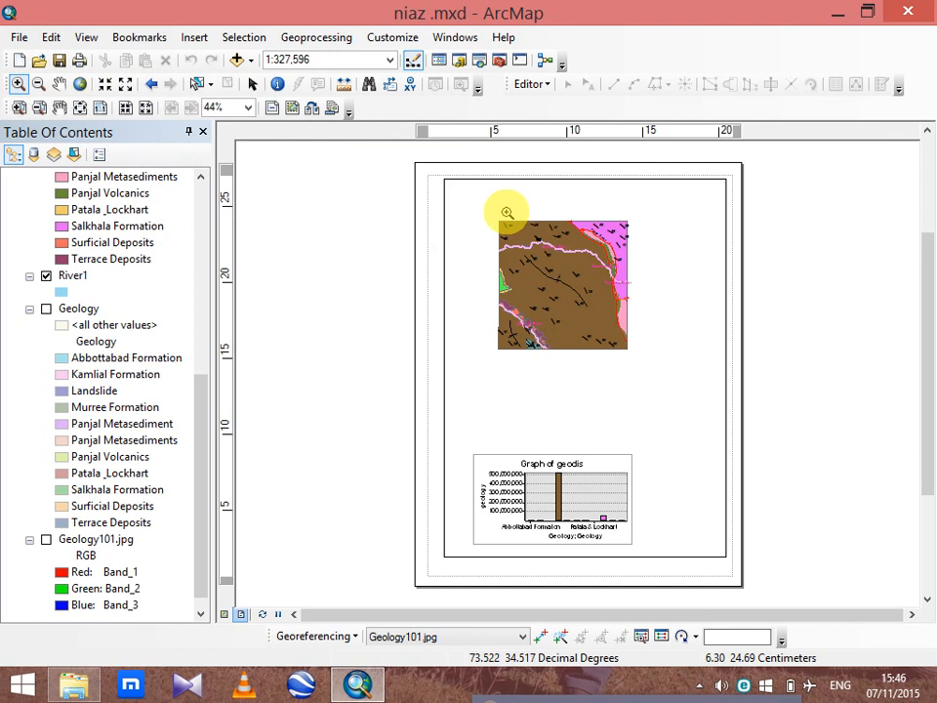
drag(500, 209, 648, 360)
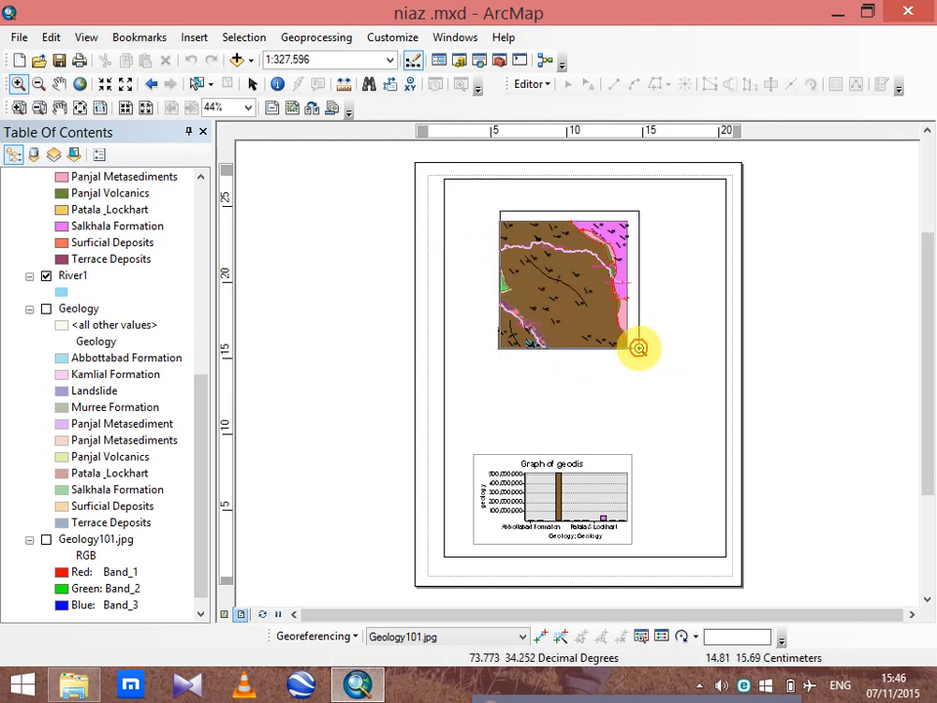
click(60, 84)
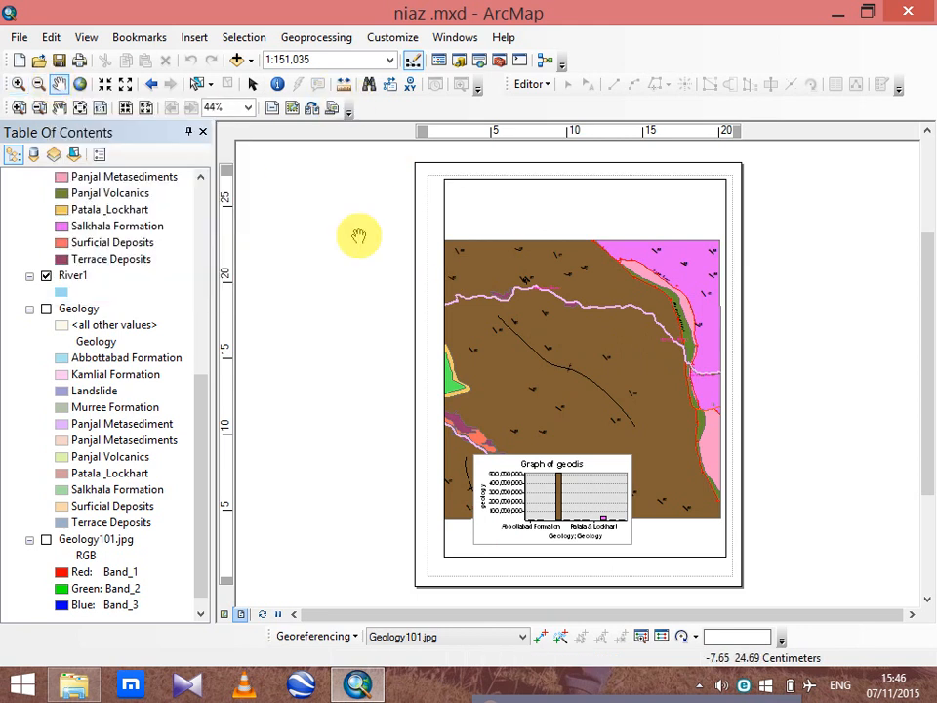
drag(539, 322, 564, 265)
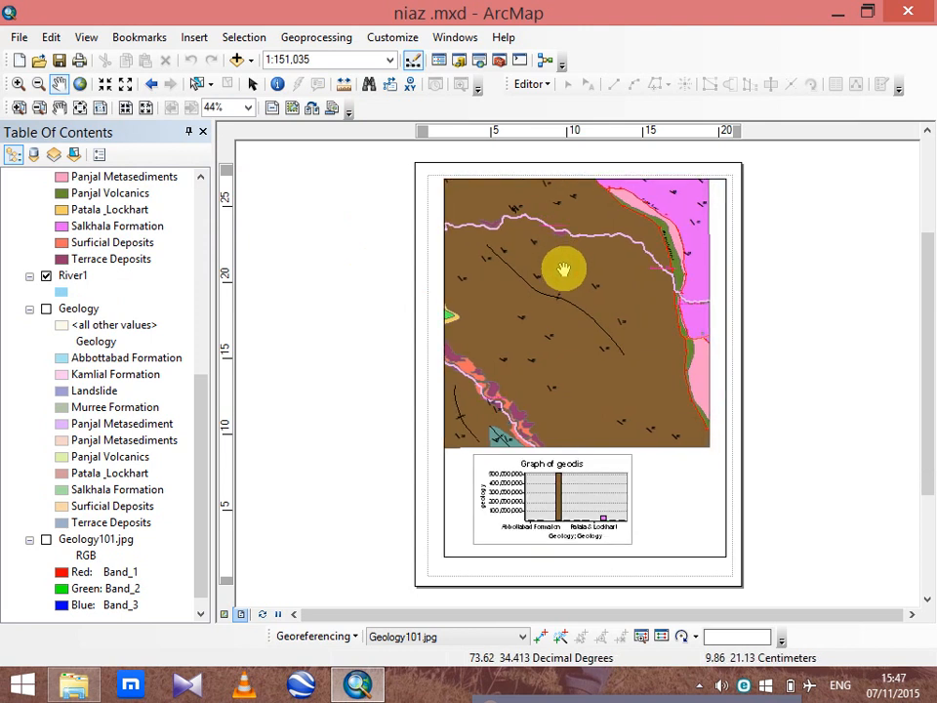
Extend the data frame down toward the printer margin and shift the map inside it to centre it horizontally.
click(251, 84)
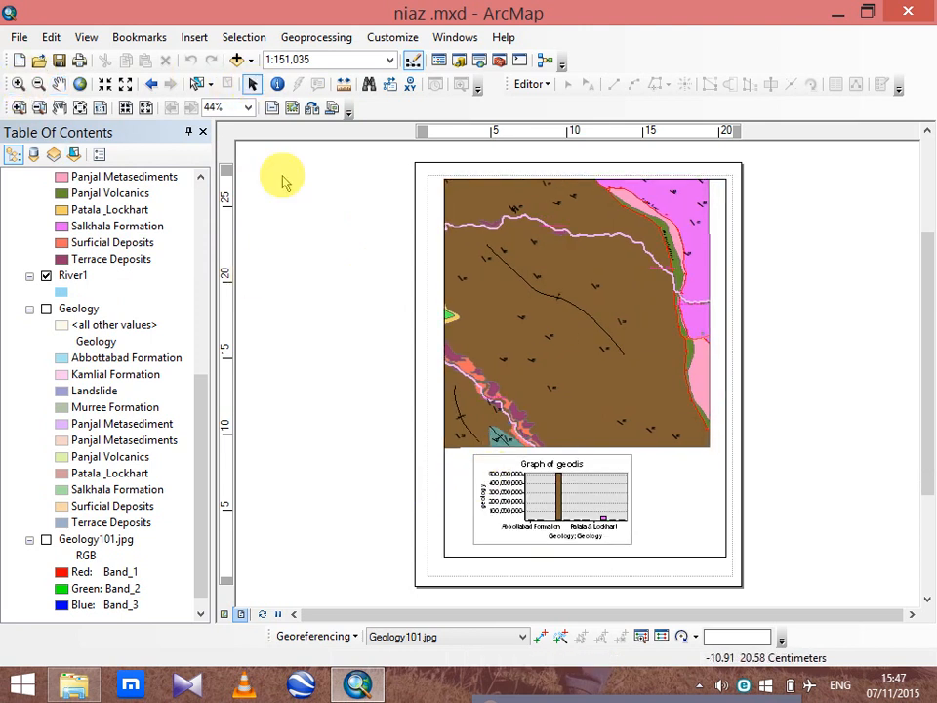
click(663, 547)
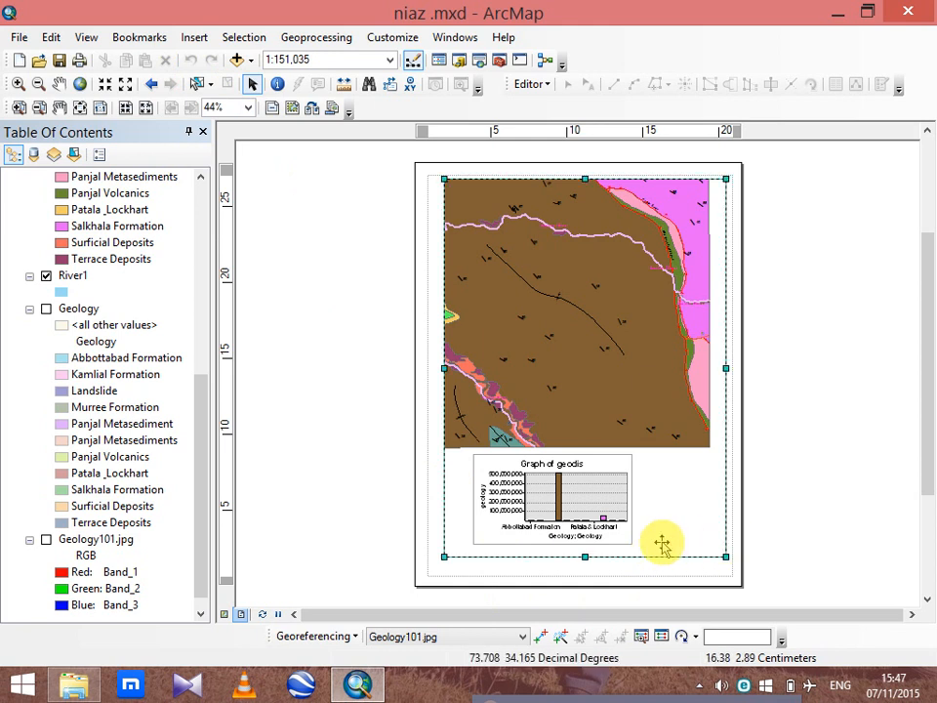
click(615, 309)
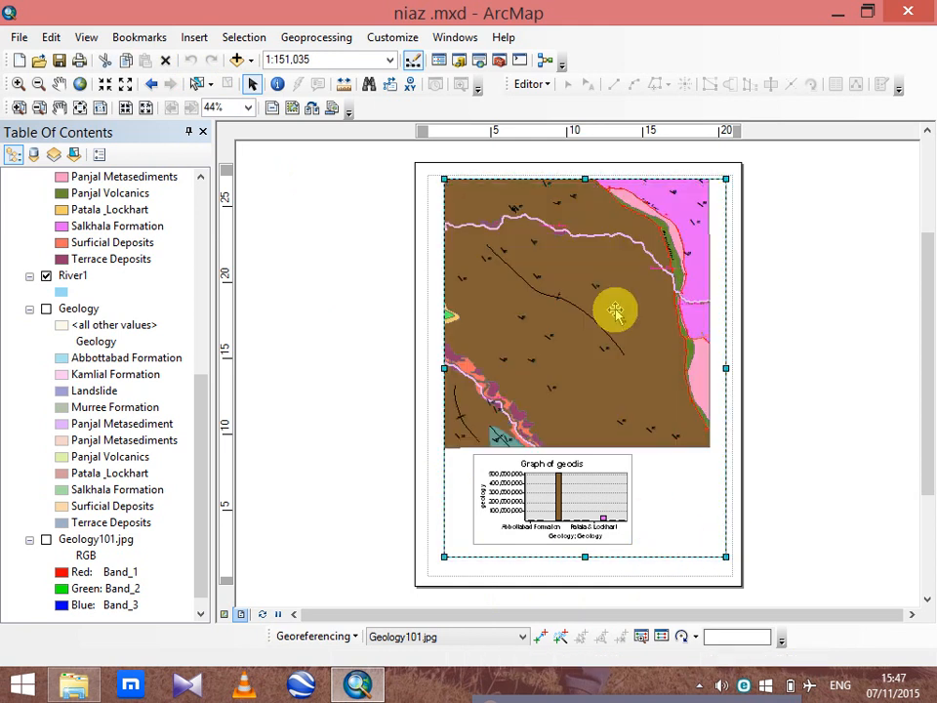
drag(615, 310, 616, 314)
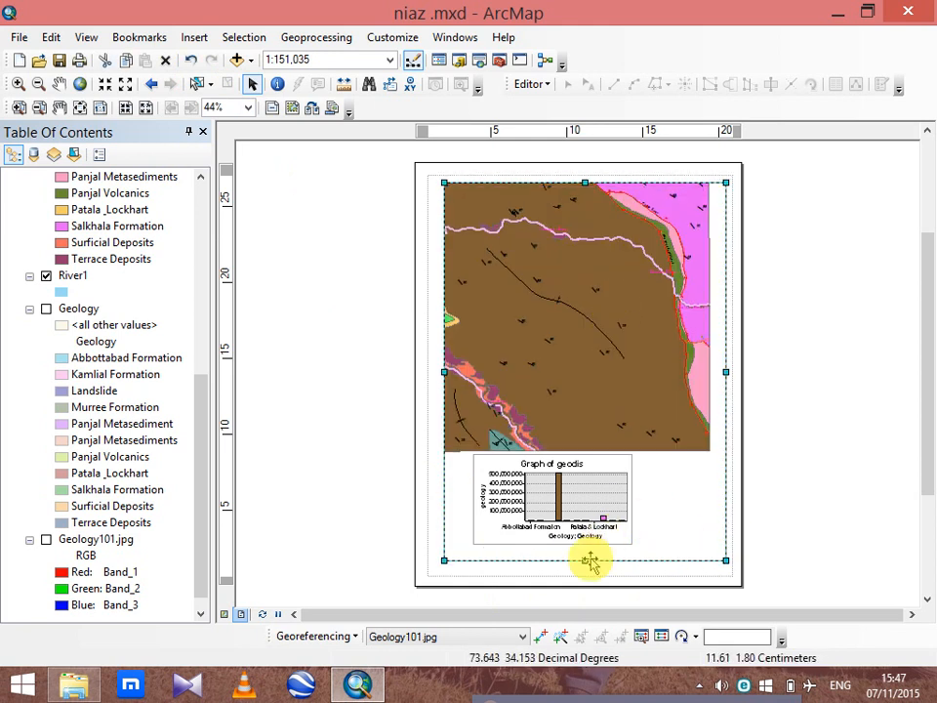
drag(585, 560, 584, 572)
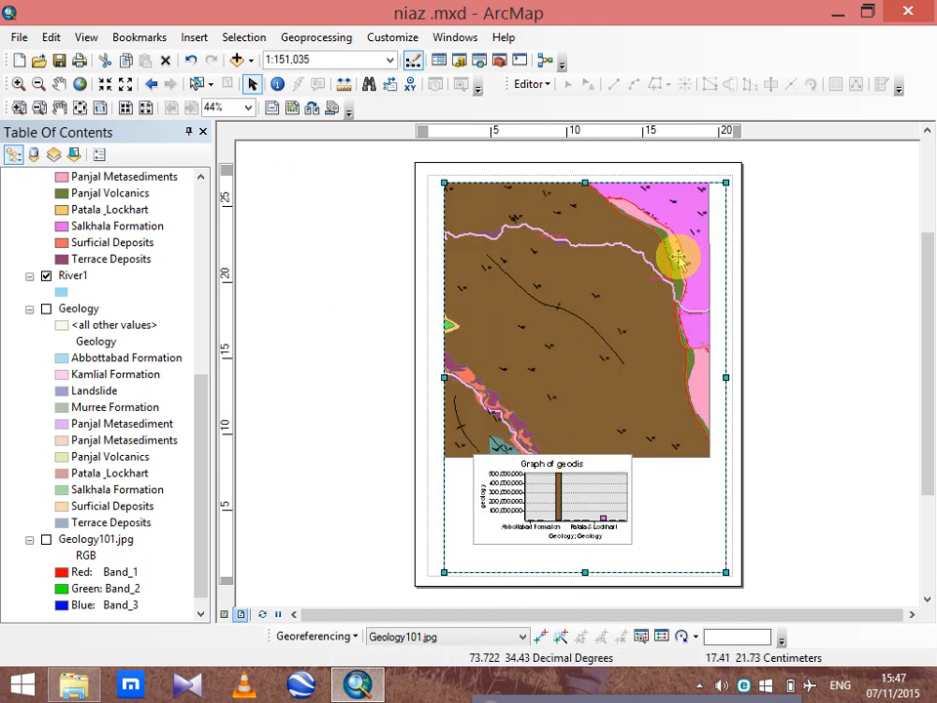
click(59, 84)
drag(548, 272, 552, 272)
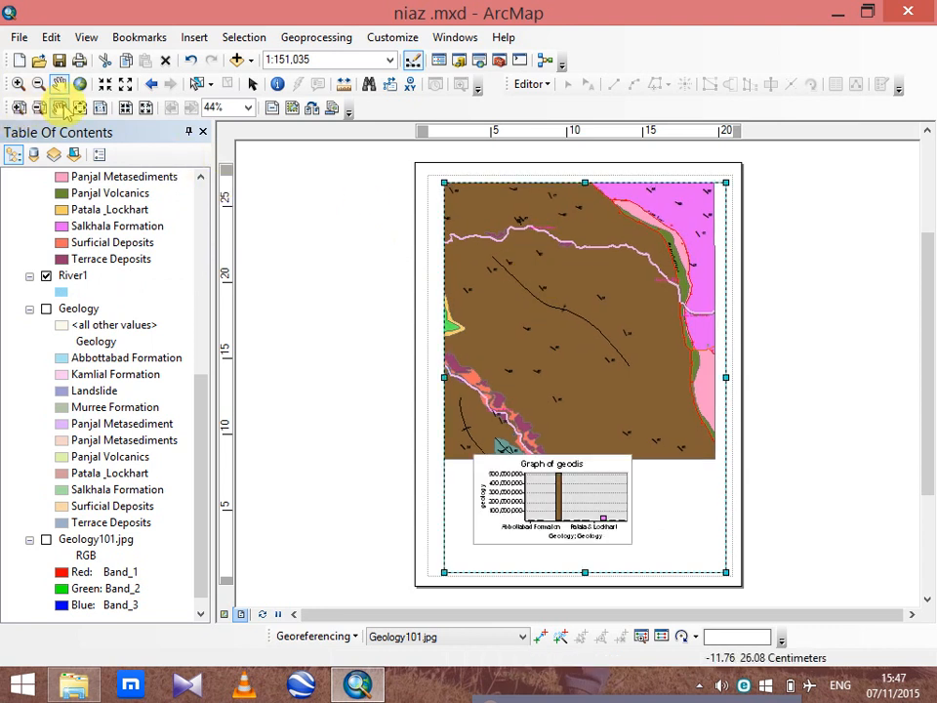
Set the page orientation to Landscape, scaling the map elements proportionally to the changed page size.
click(251, 83)
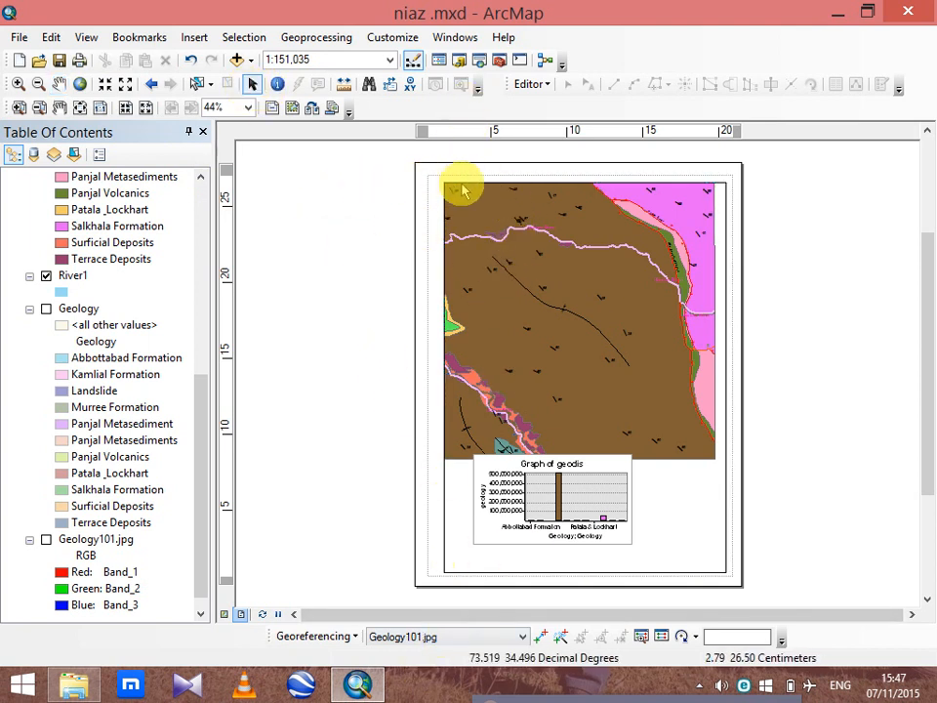
right_click(426, 189)
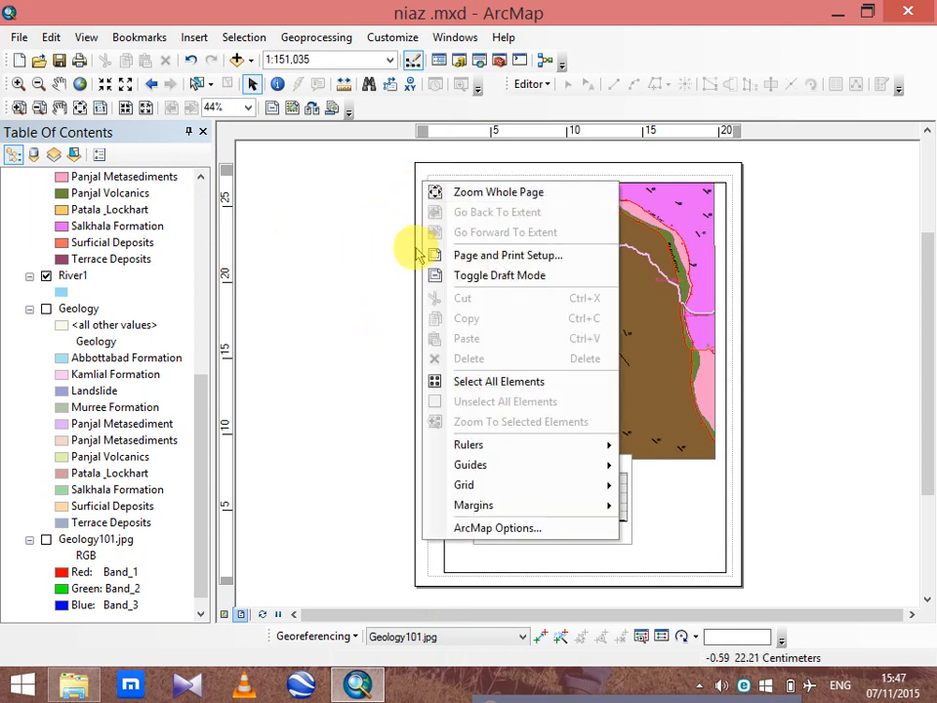
click(453, 249)
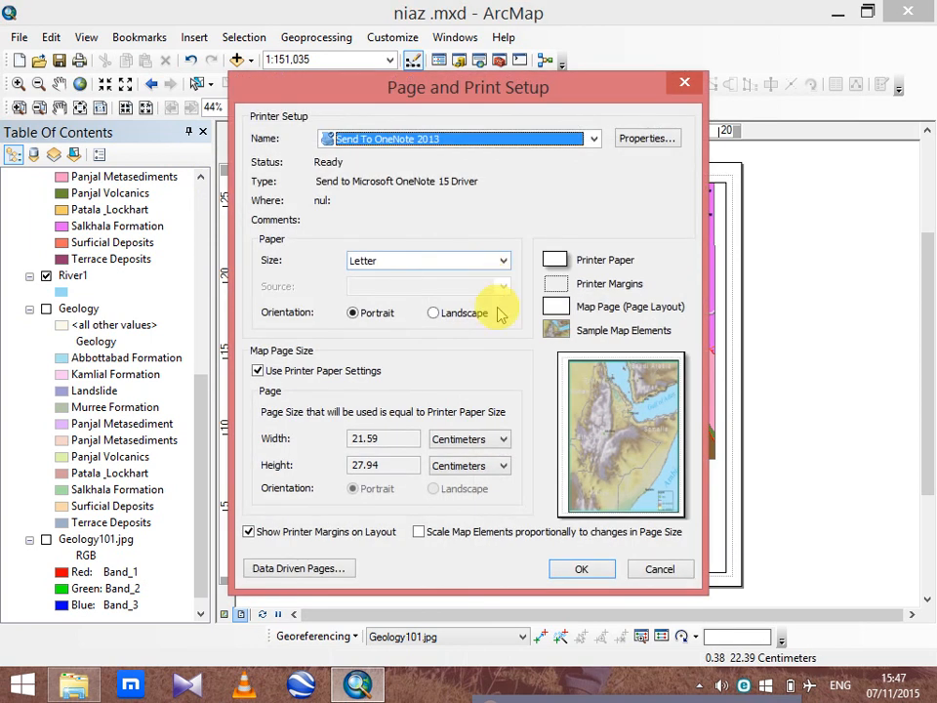
click(465, 314)
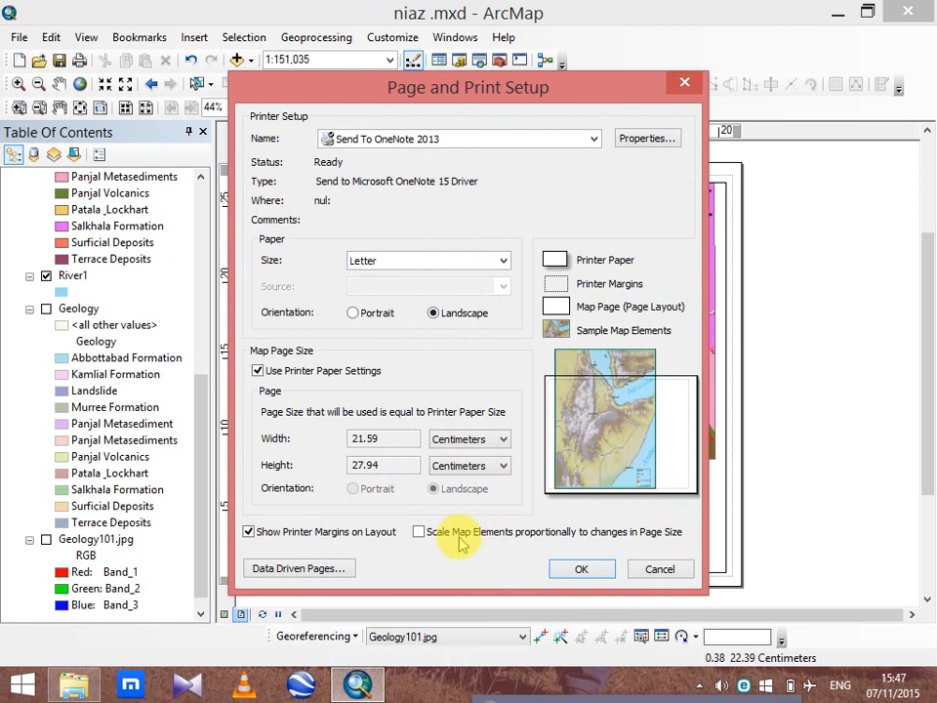
click(459, 532)
click(576, 569)
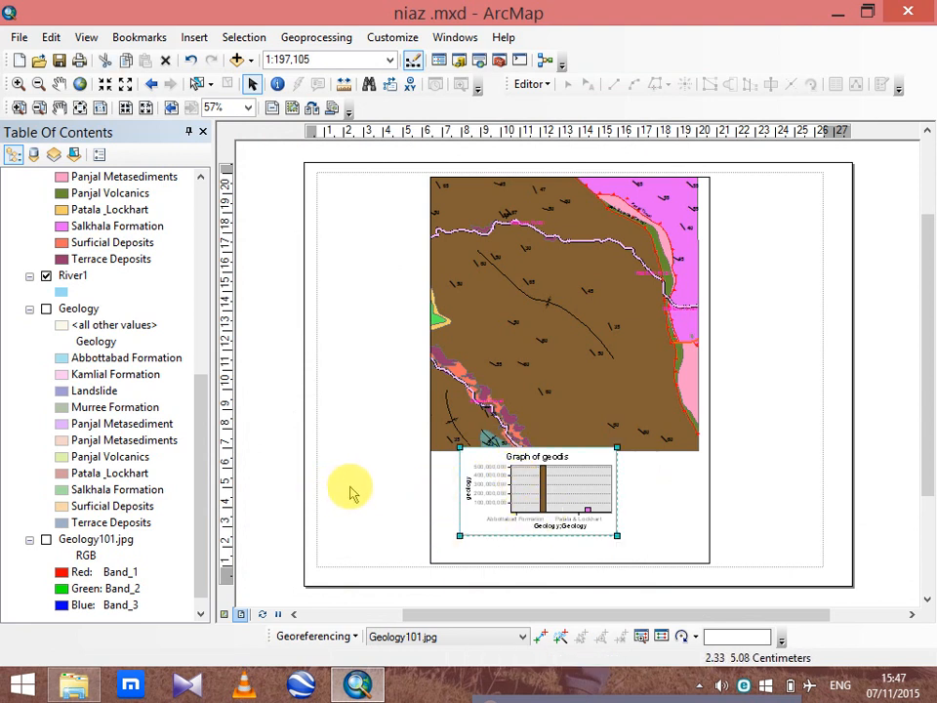
Delete the geodis graph from the layout and widen the data frame to near the page's left margin.
key(Delete)
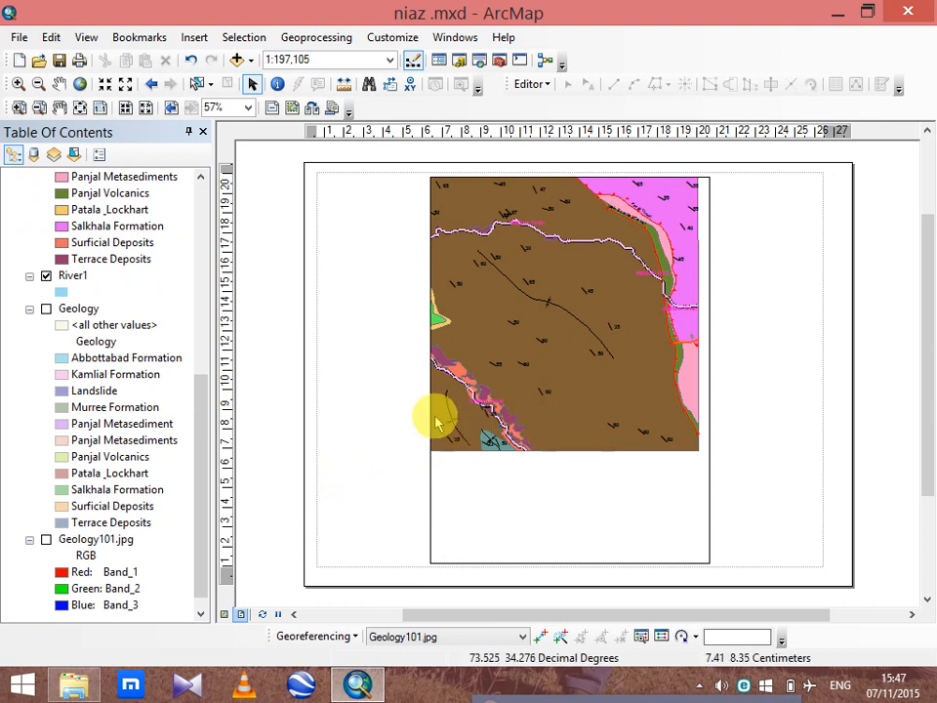
click(441, 517)
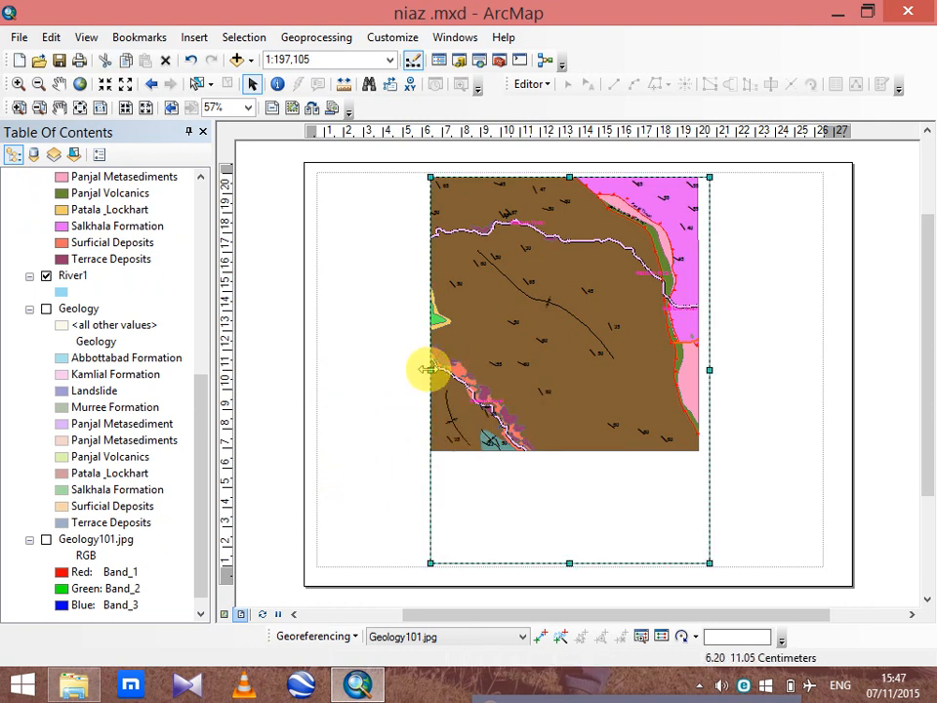
drag(430, 369, 326, 368)
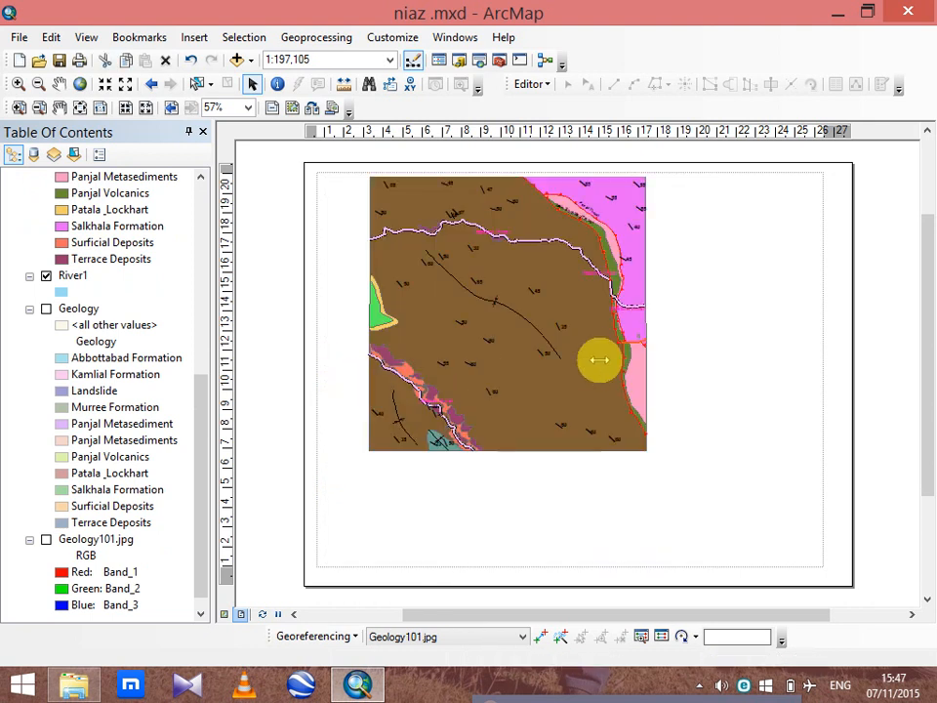
drag(599, 360, 712, 347)
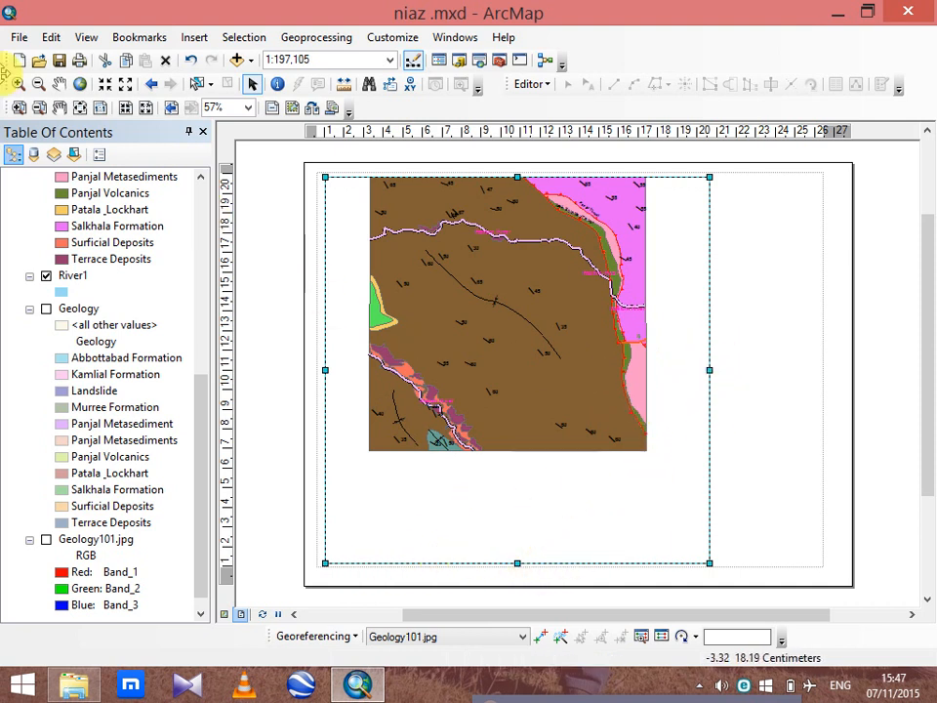
Centre the geological map in the widened data frame and enlarge it to nearly fill the frame.
click(59, 84)
drag(469, 314, 476, 370)
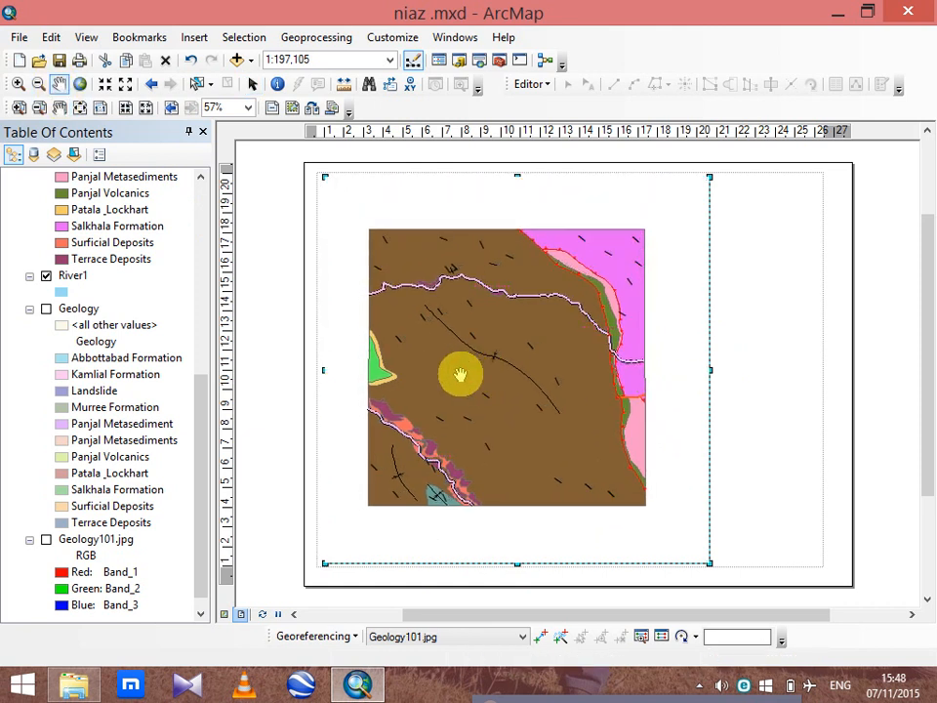
click(16, 86)
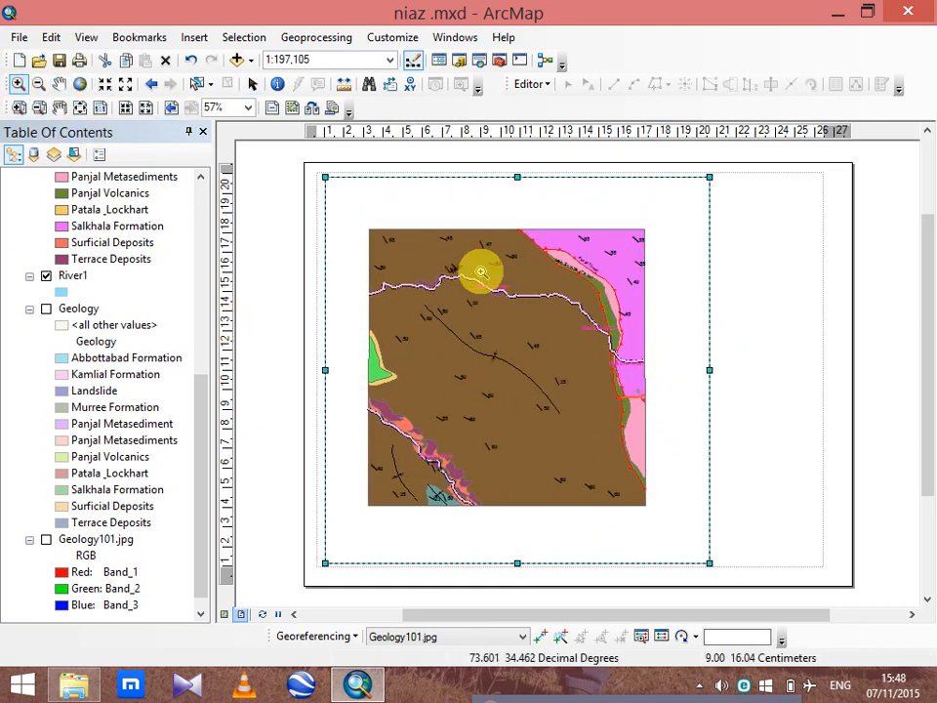
drag(356, 221, 651, 507)
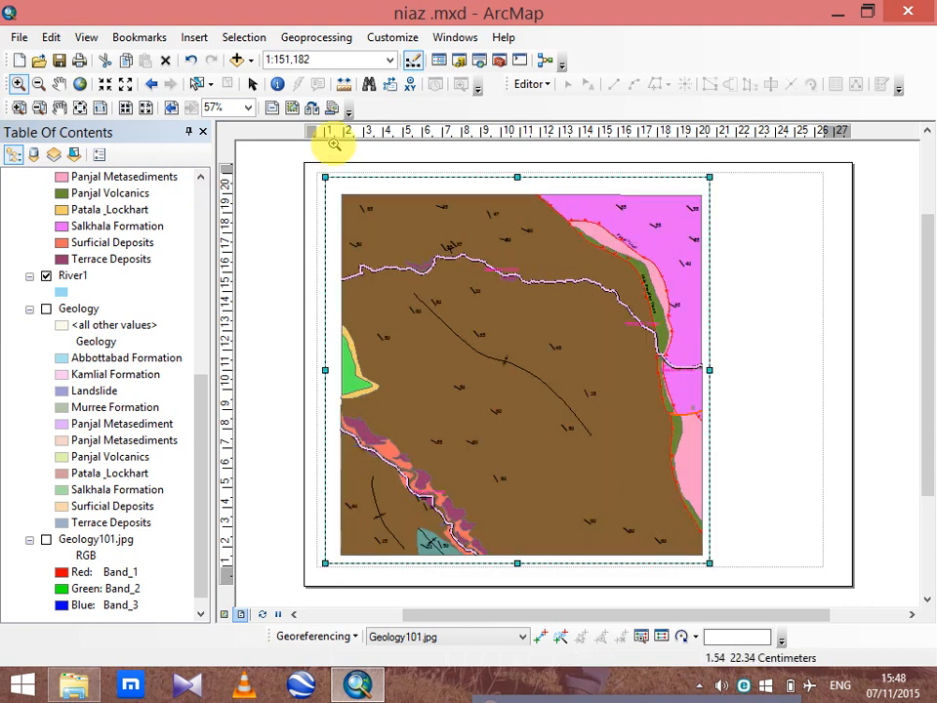
Shrink the data frame by moving its top, left and bottom edges inward, closer to the geological map.
click(252, 84)
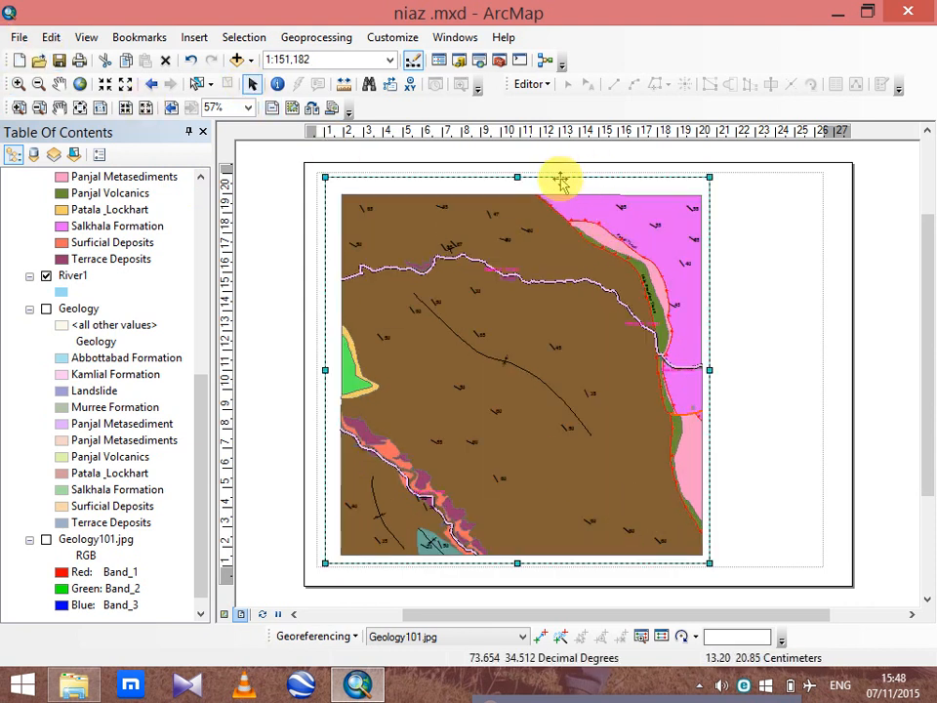
drag(519, 177, 521, 184)
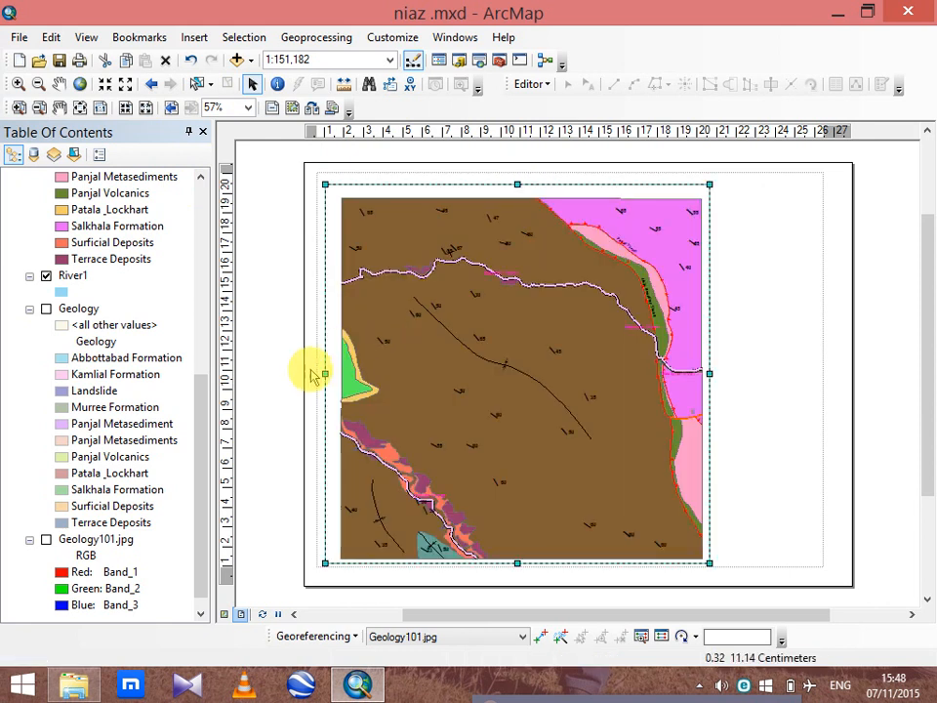
drag(325, 374, 335, 372)
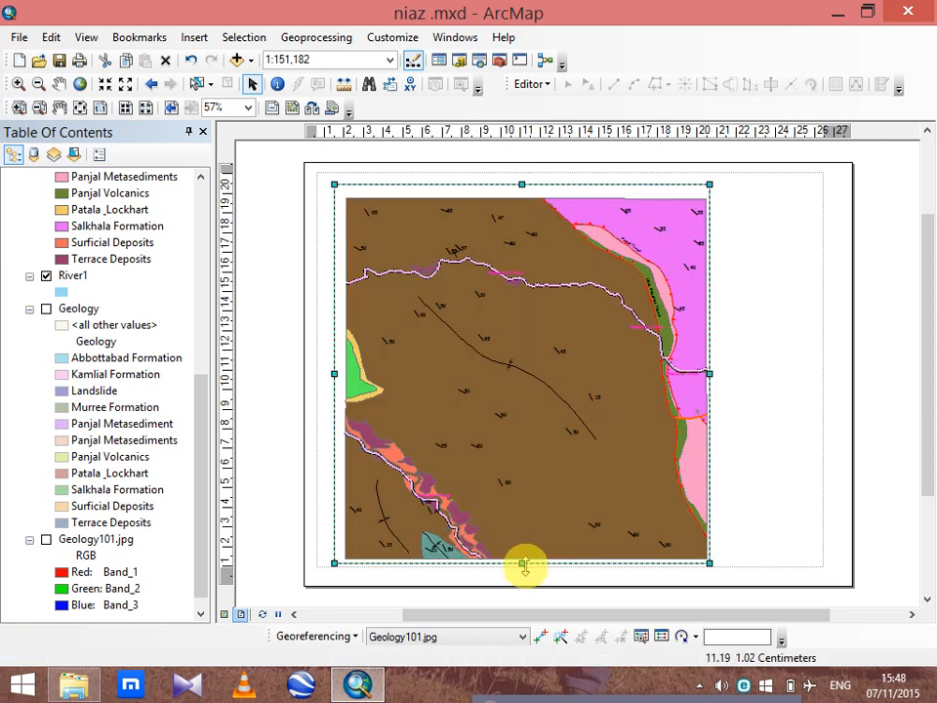
click(523, 562)
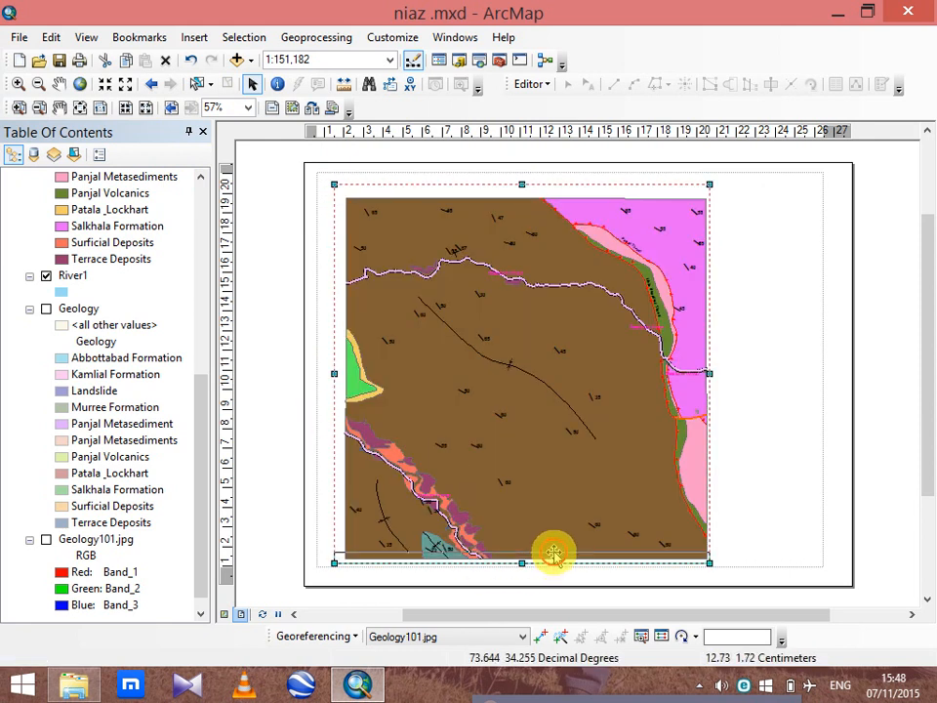
drag(552, 554, 549, 552)
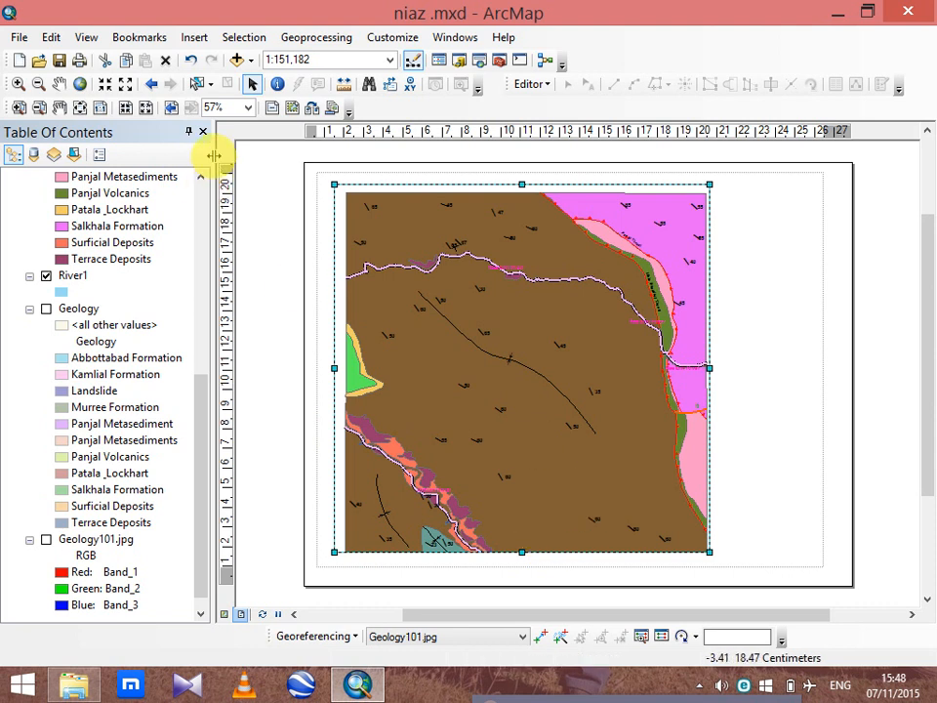
Enlarge the geological map within the data frame to about 1:148,173 and shift it flush with the frame's top and left edges.
click(58, 84)
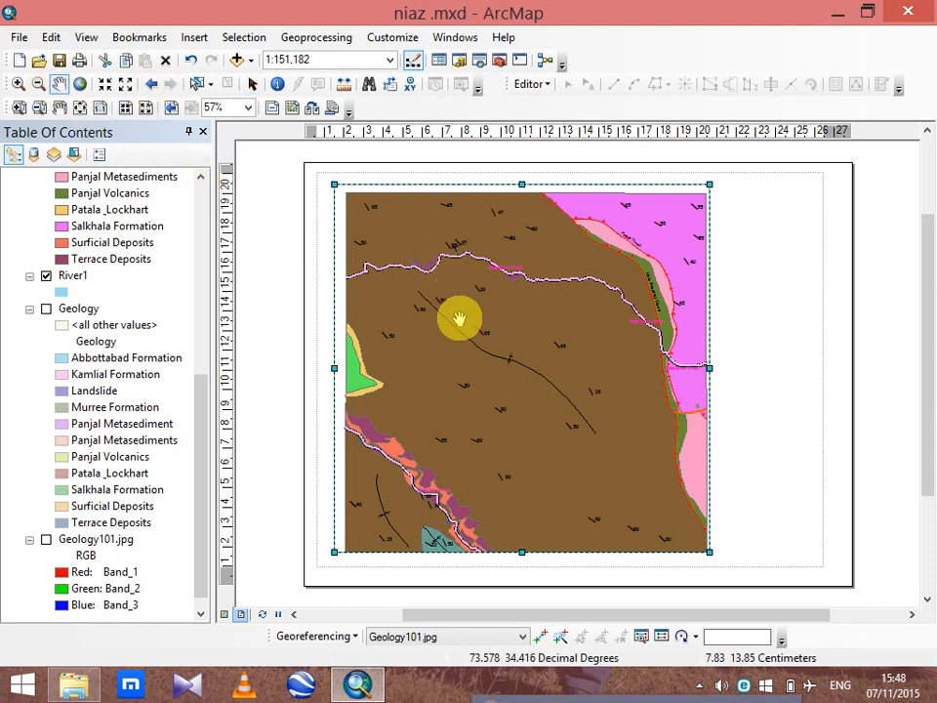
mouse_move(456, 318)
mouse_down()
mouse_move(458, 308)
mouse_move(462, 319)
mouse_up()
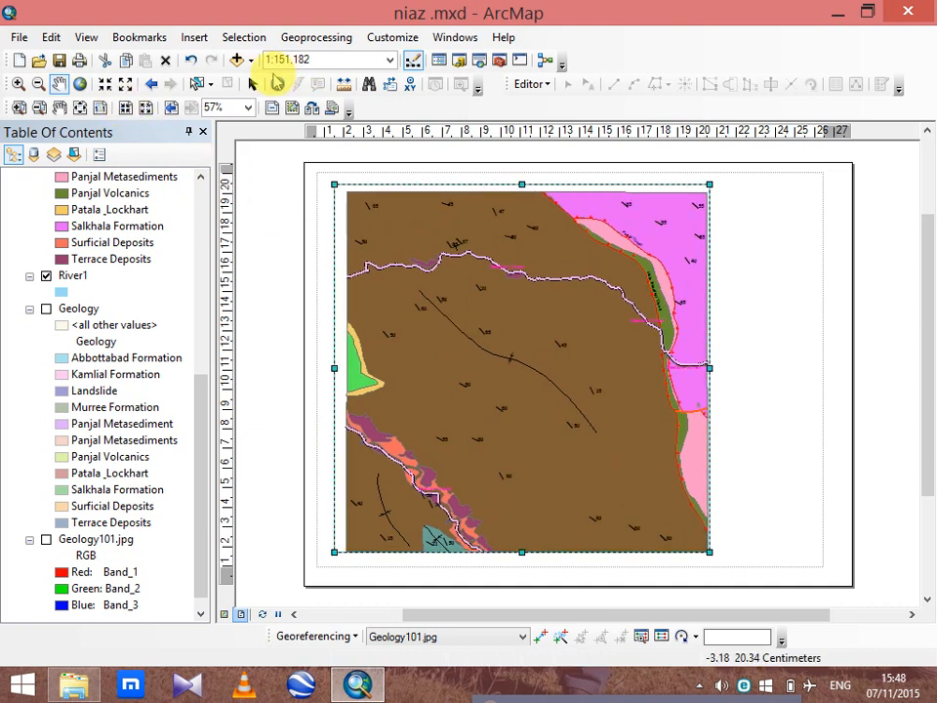
click(252, 85)
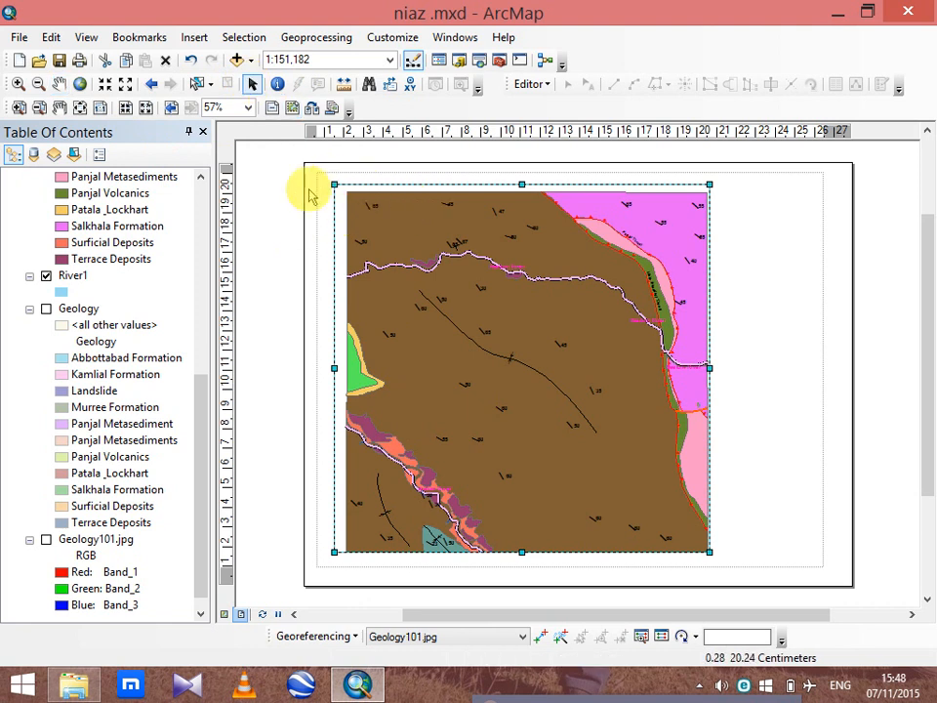
click(306, 198)
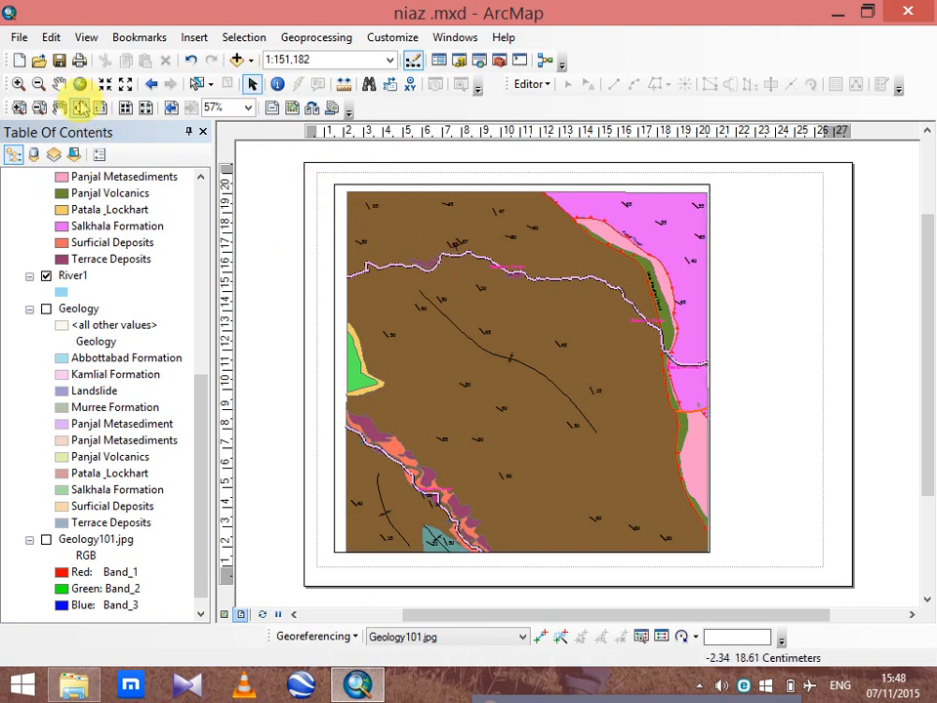
click(18, 85)
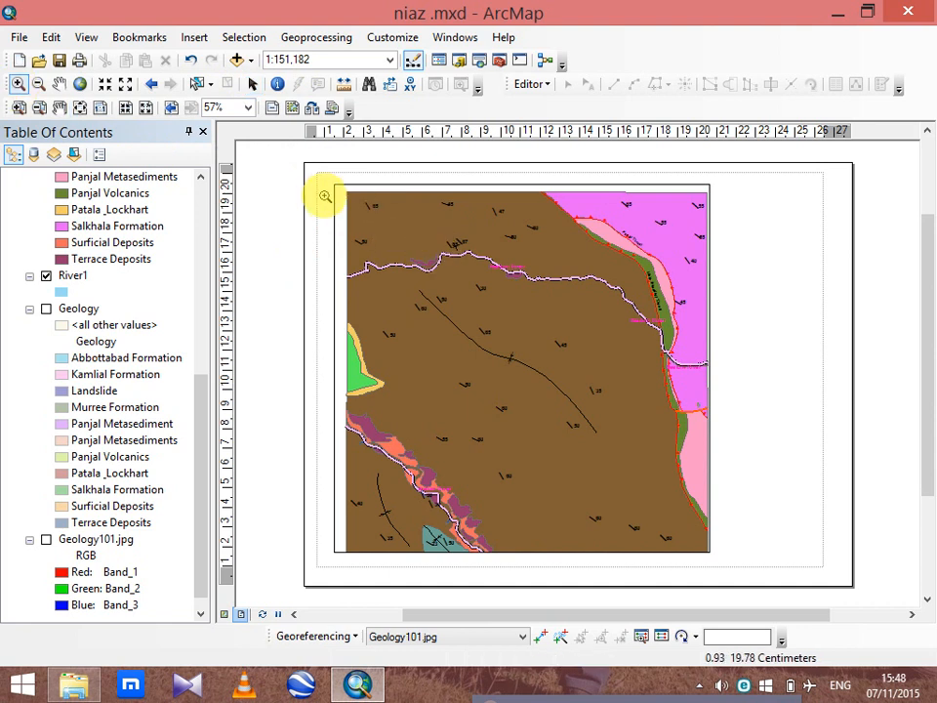
drag(346, 191, 702, 547)
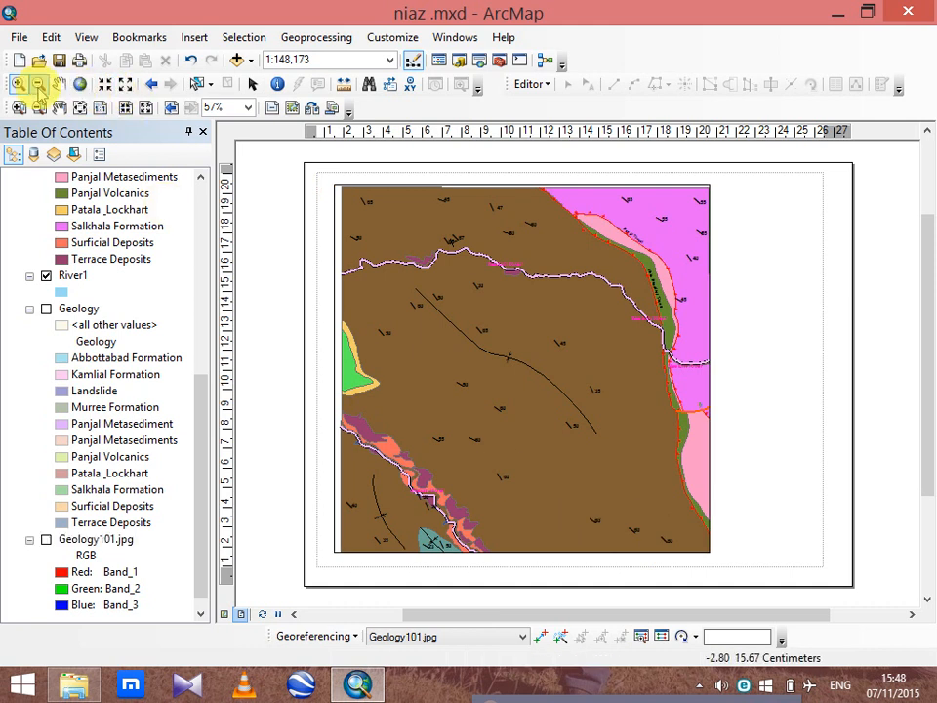
click(59, 84)
drag(471, 289, 465, 286)
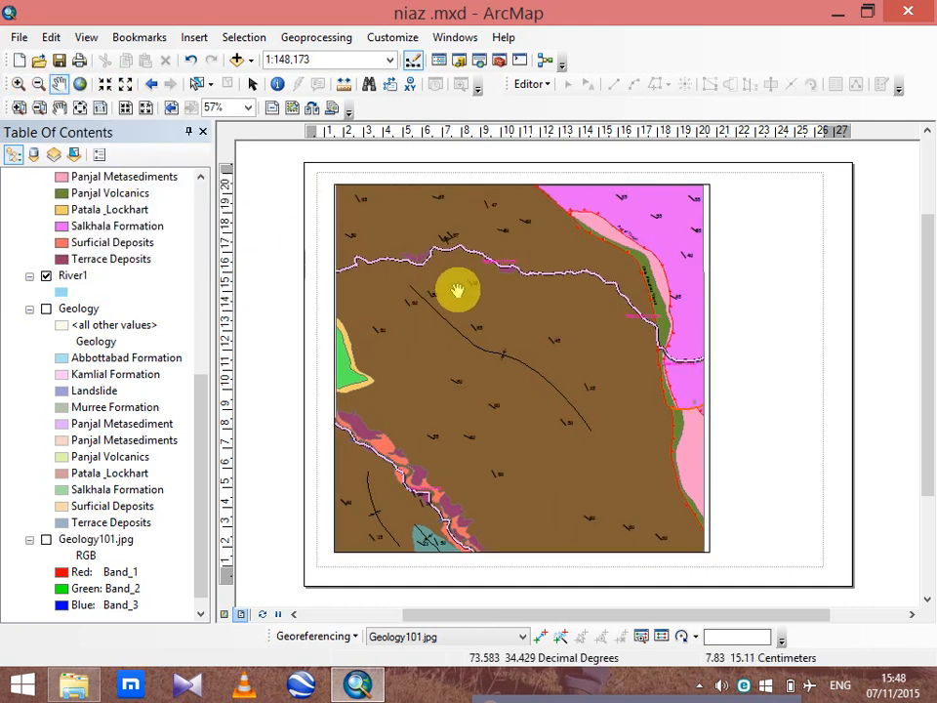
Narrow the data frame by pulling its right edge in to the geological map's right border.
click(252, 85)
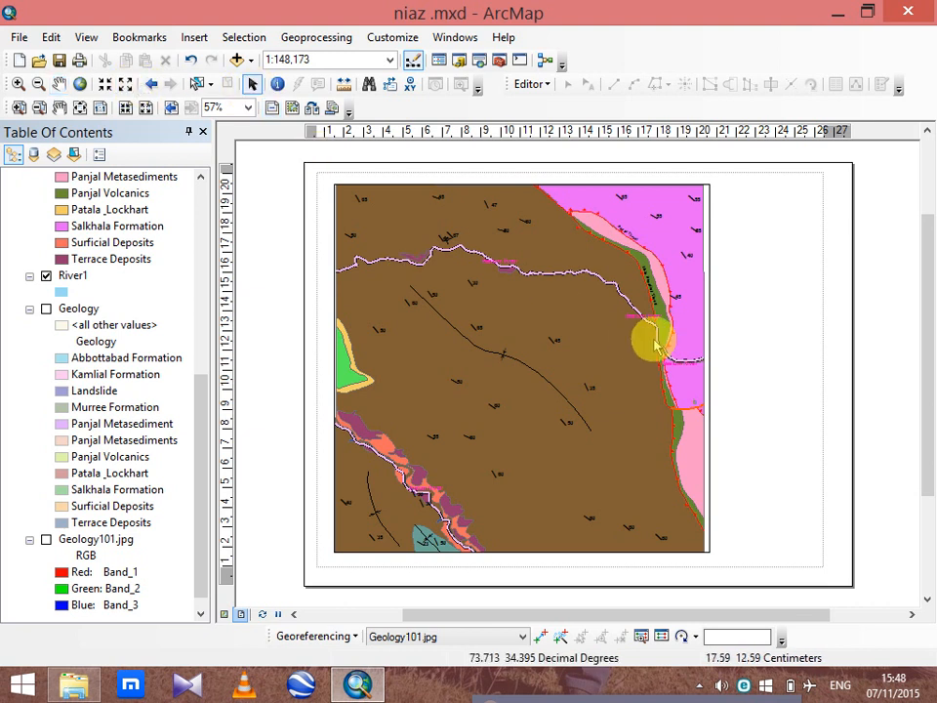
drag(710, 368, 704, 368)
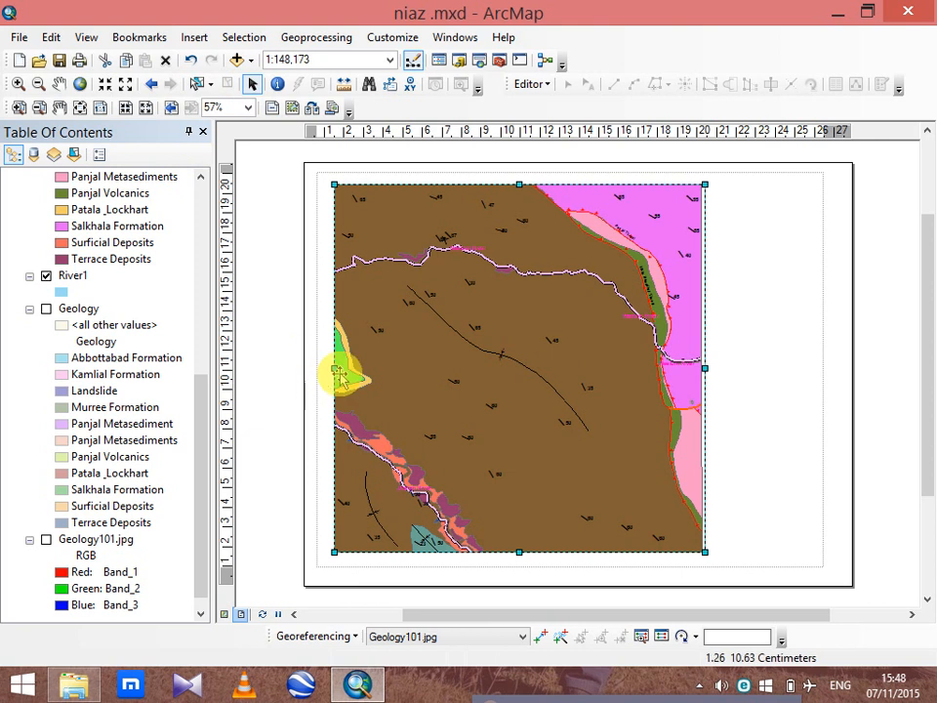
drag(704, 368, 699, 369)
click(785, 269)
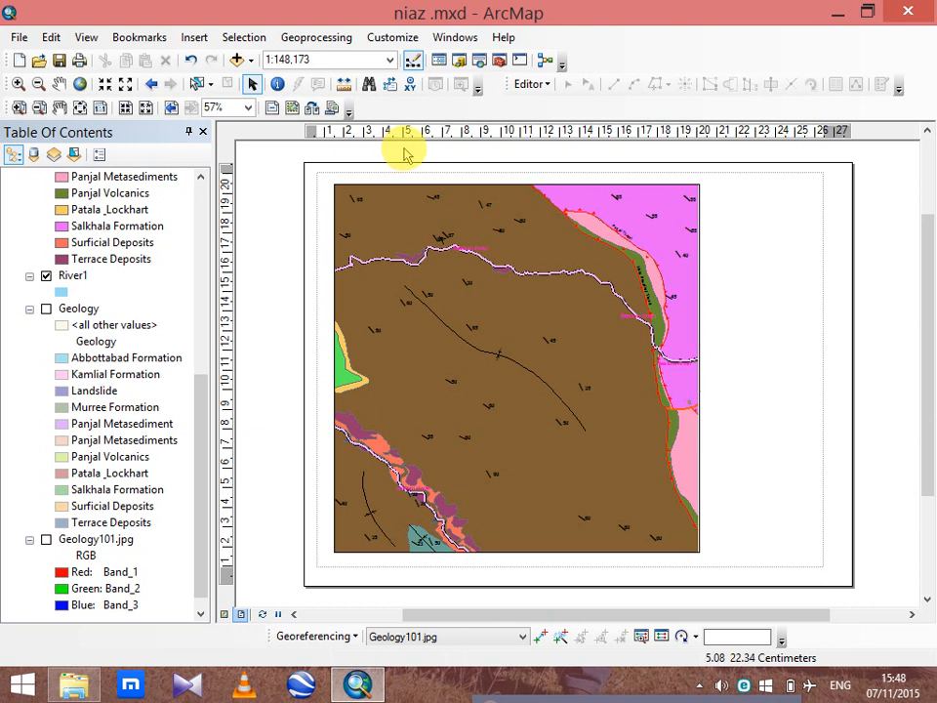
Start a new reference grid for the data frame as a graticule dividing the map by meridians and parallels.
click(388, 265)
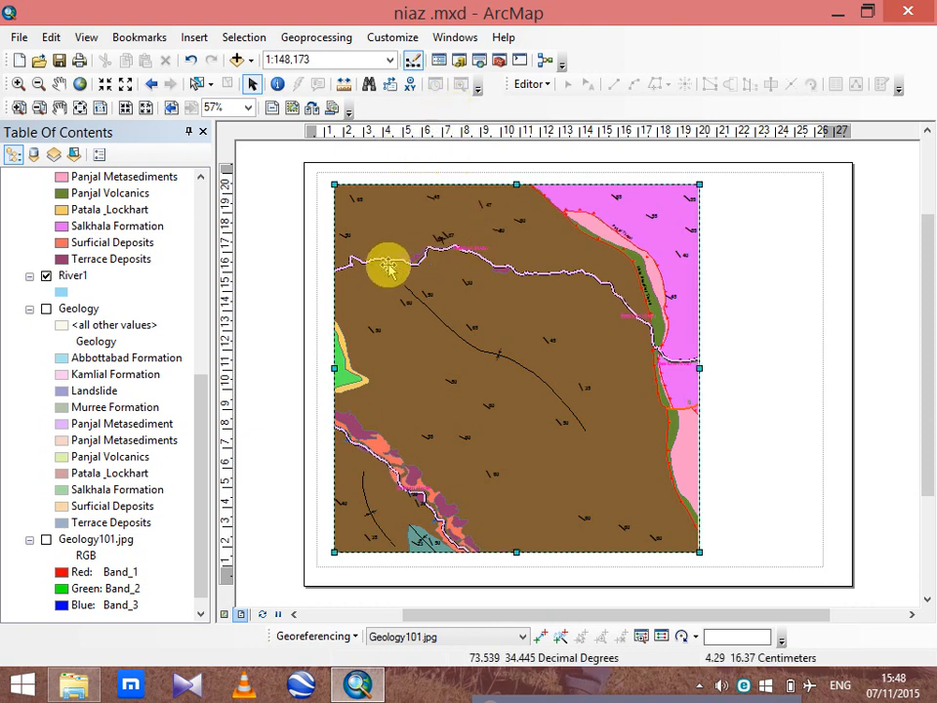
right_click(515, 276)
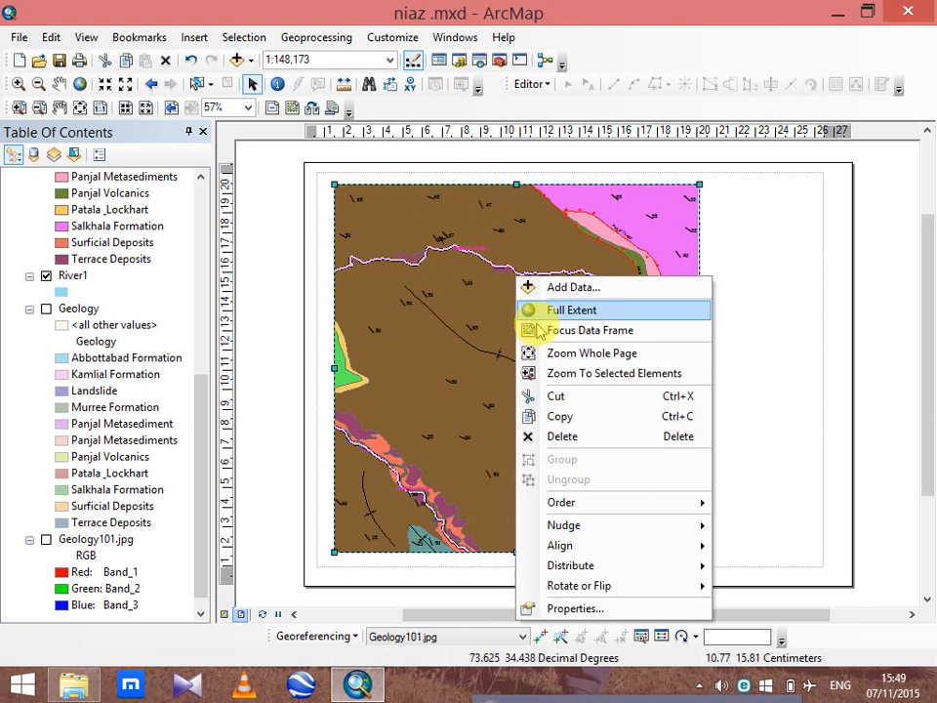
click(602, 608)
double_click(601, 602)
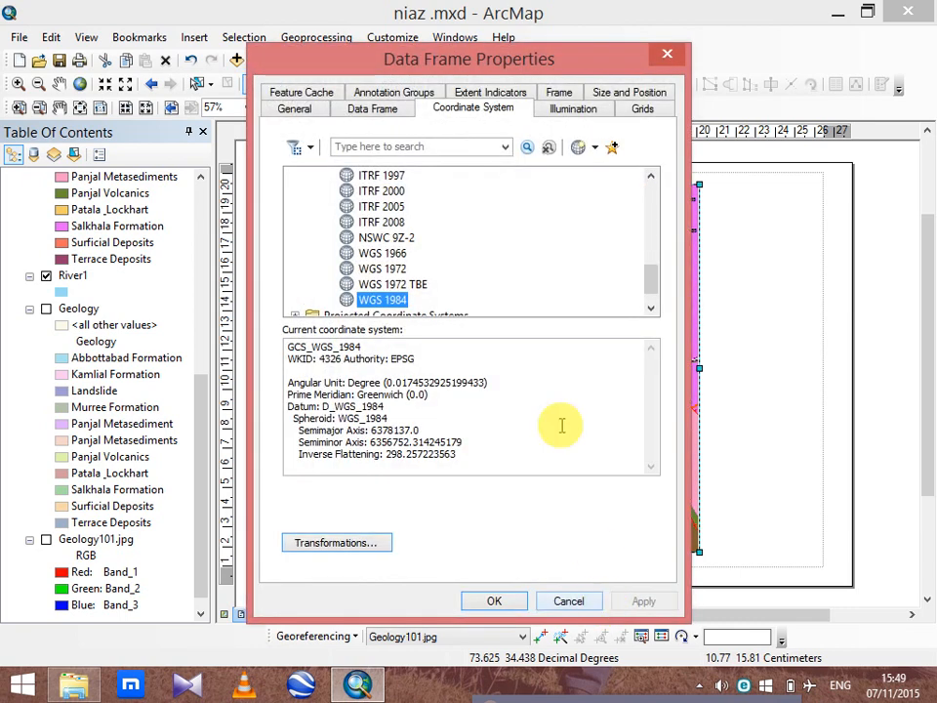
click(636, 109)
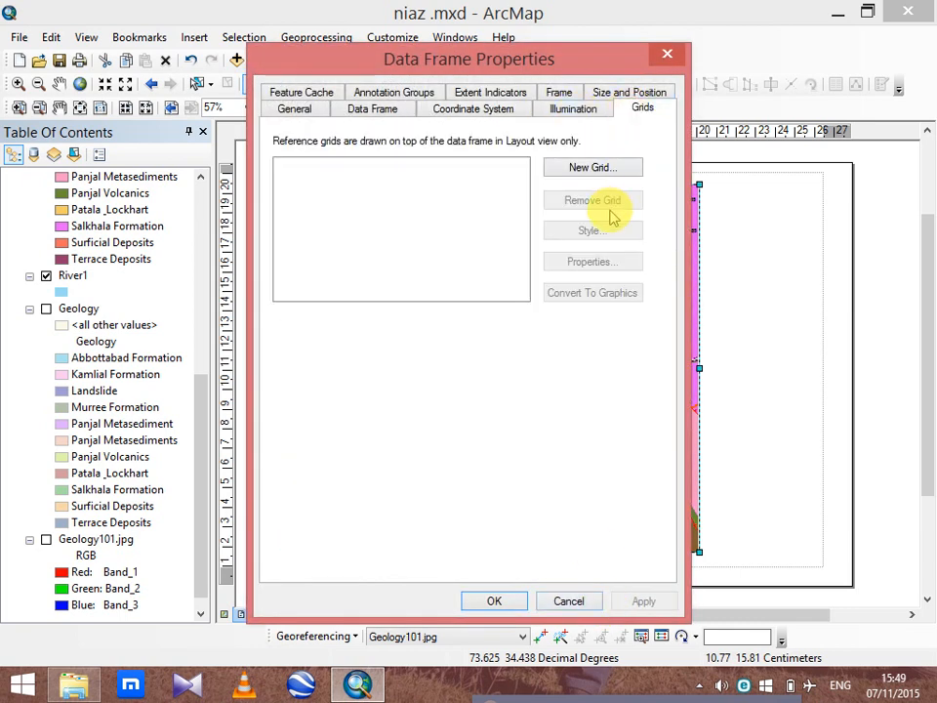
click(595, 168)
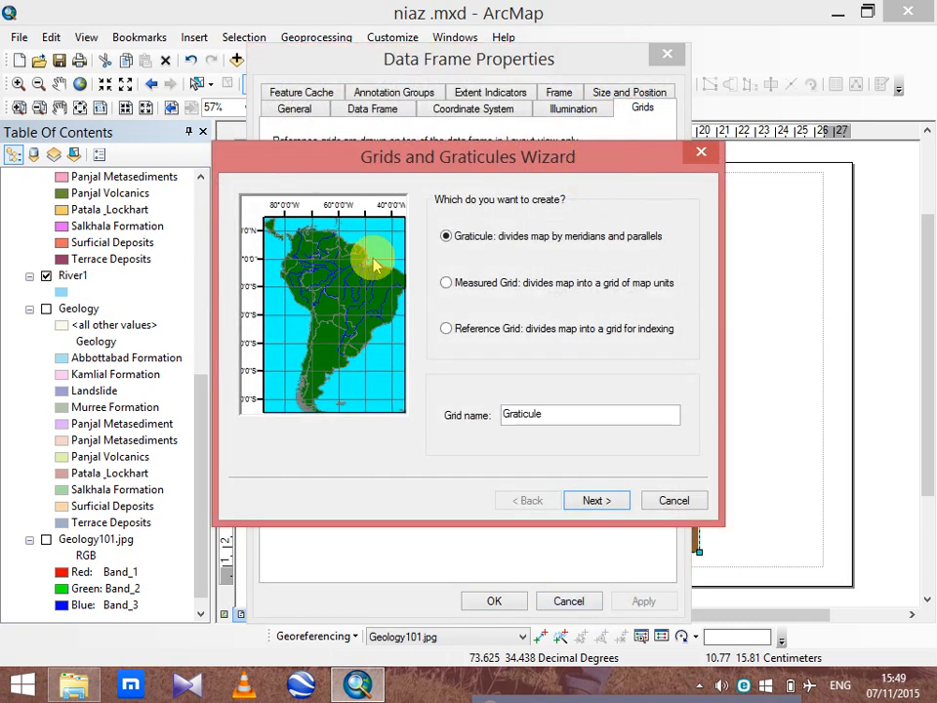
click(596, 501)
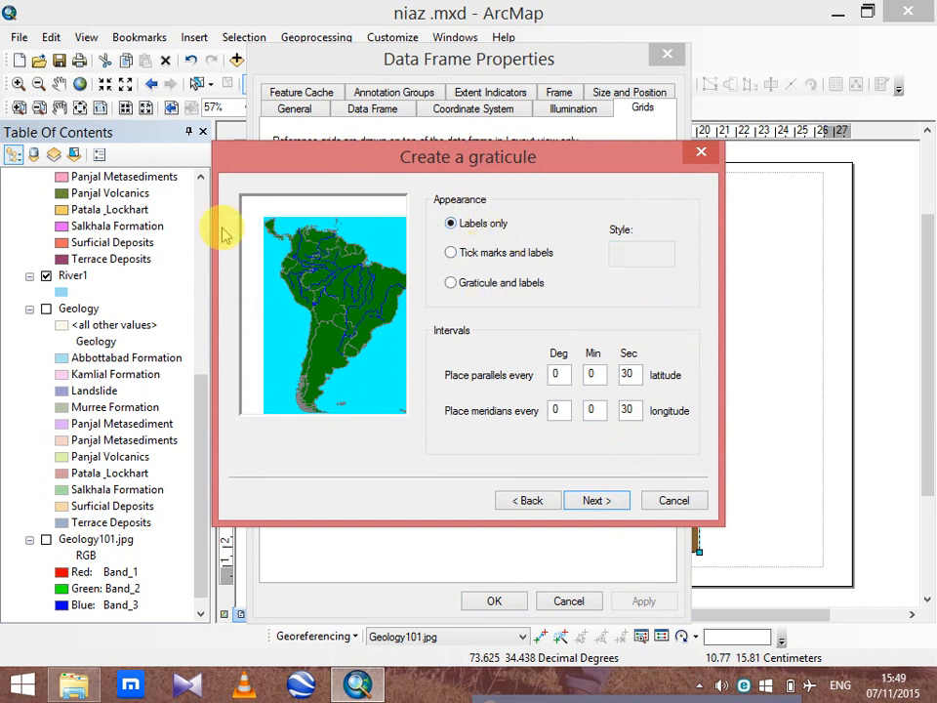
Create the graticule with lines and labels at 30-second intervals and a simple border, and apply it to the data frame.
click(451, 283)
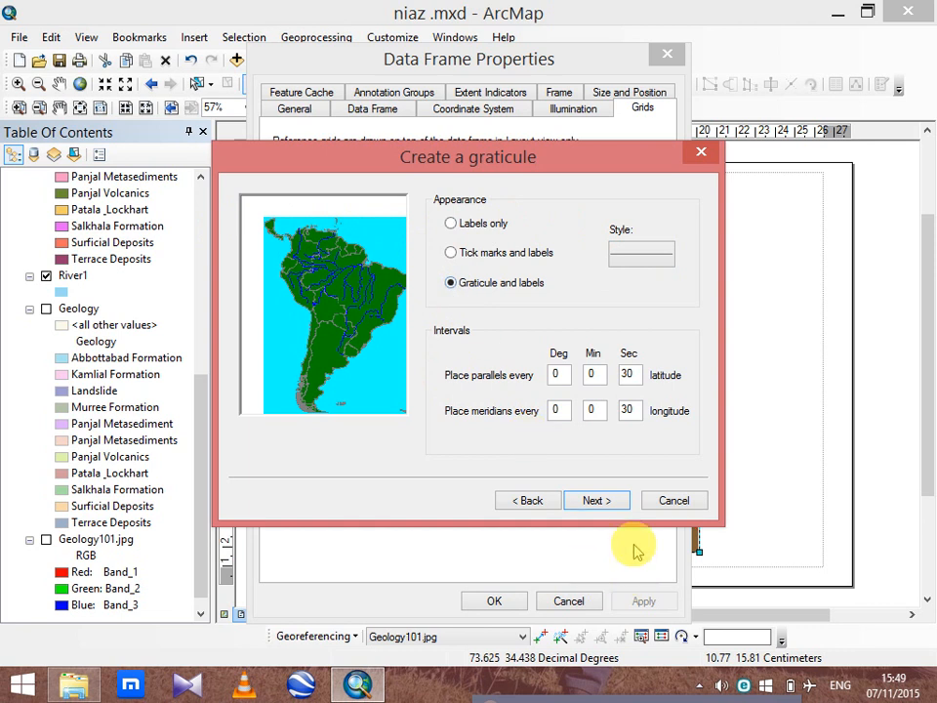
click(603, 500)
click(604, 503)
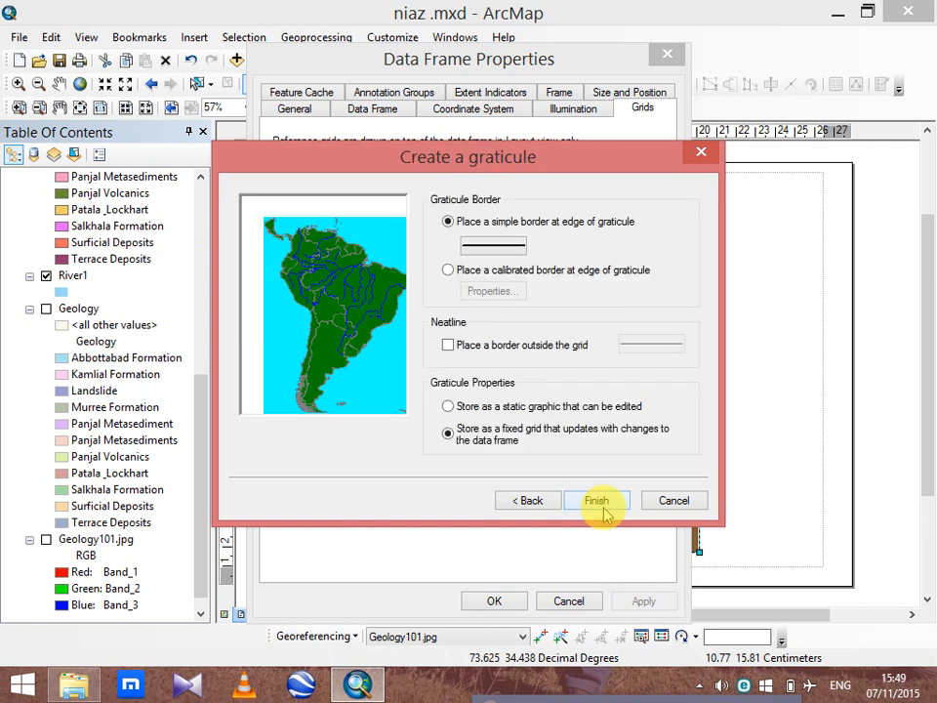
click(604, 509)
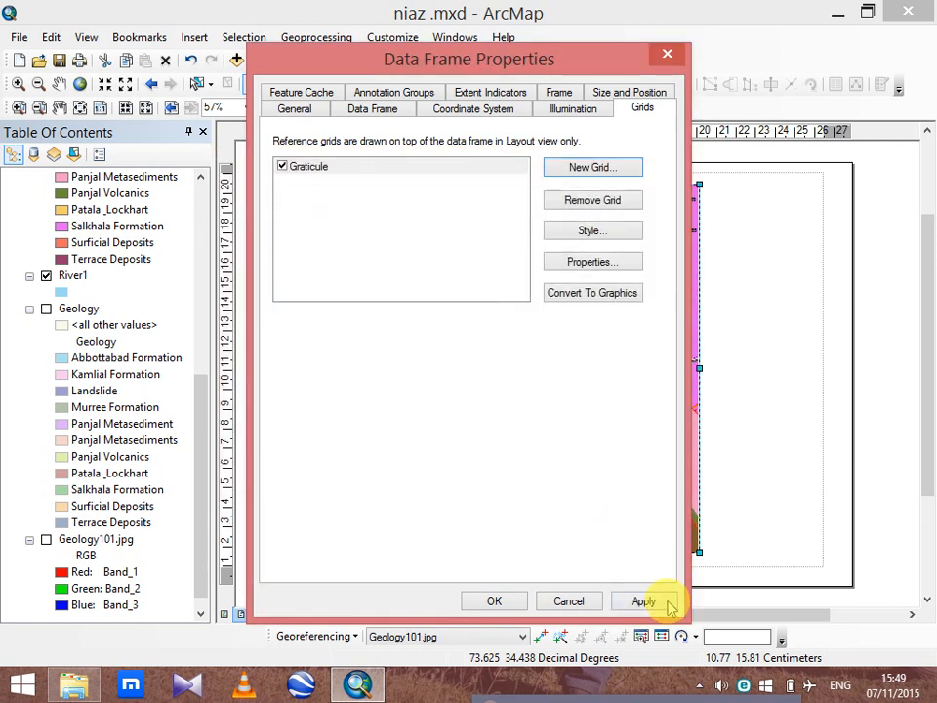
click(663, 604)
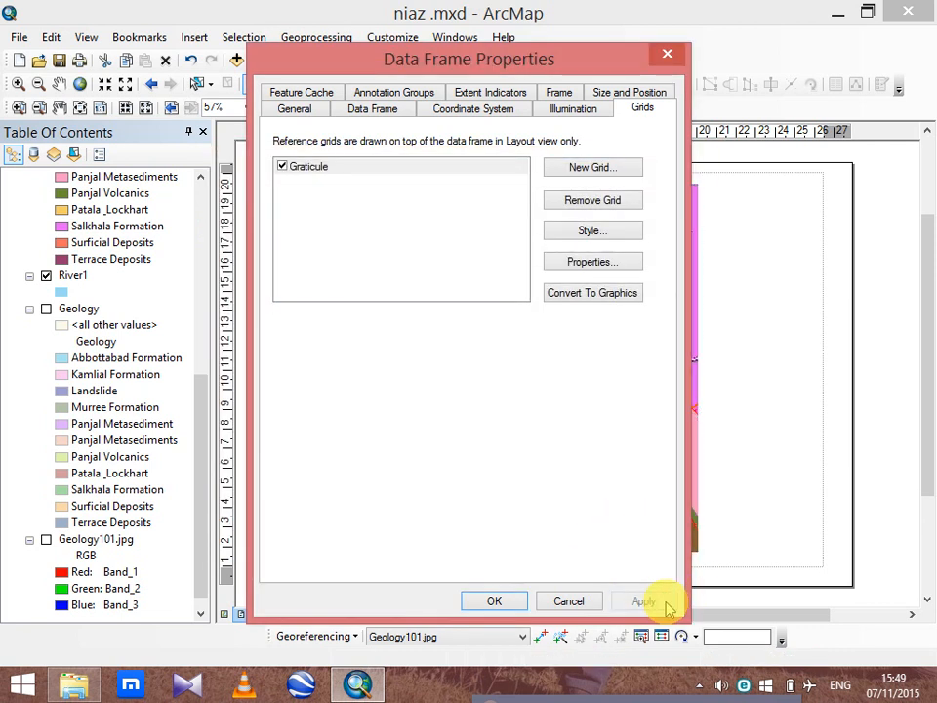
click(494, 601)
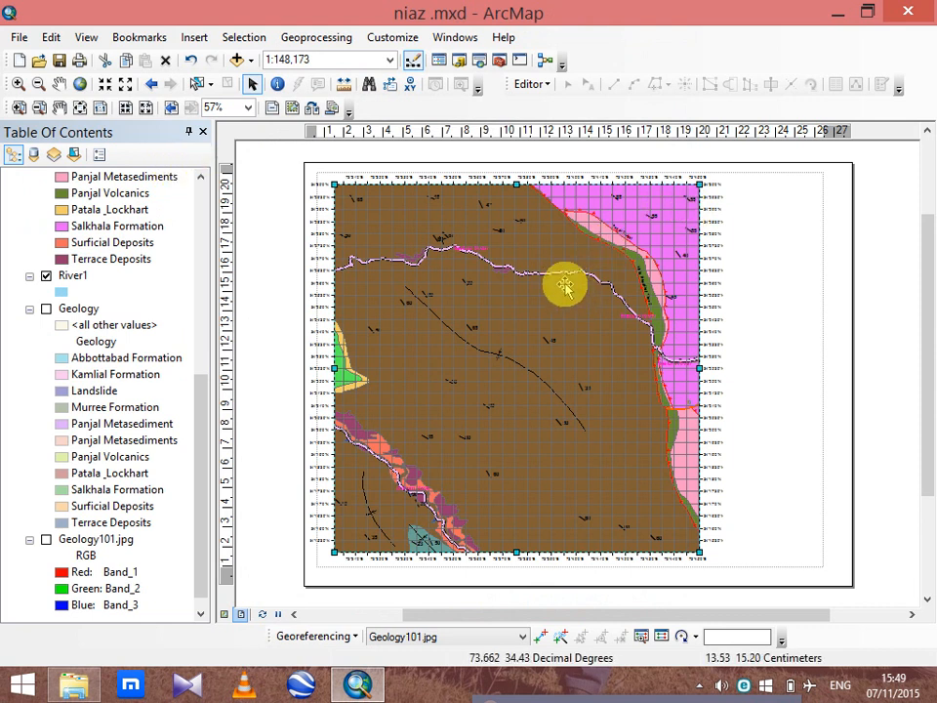
Set the graticule's X and Y axis intervals to 90 seconds and apply the change to the data frame.
right_click(605, 312)
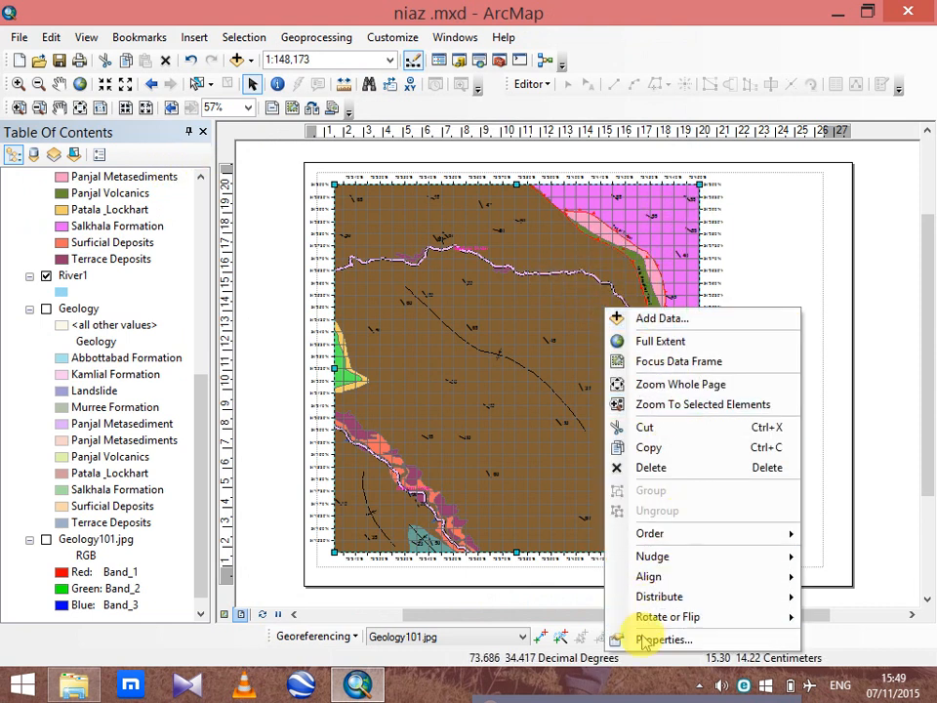
click(646, 637)
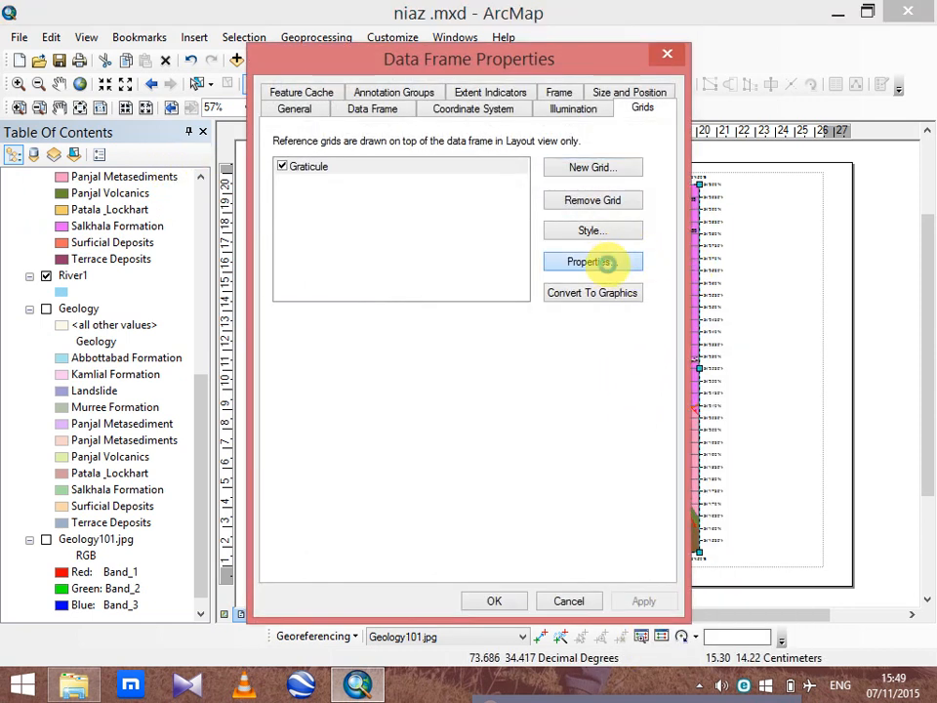
click(592, 261)
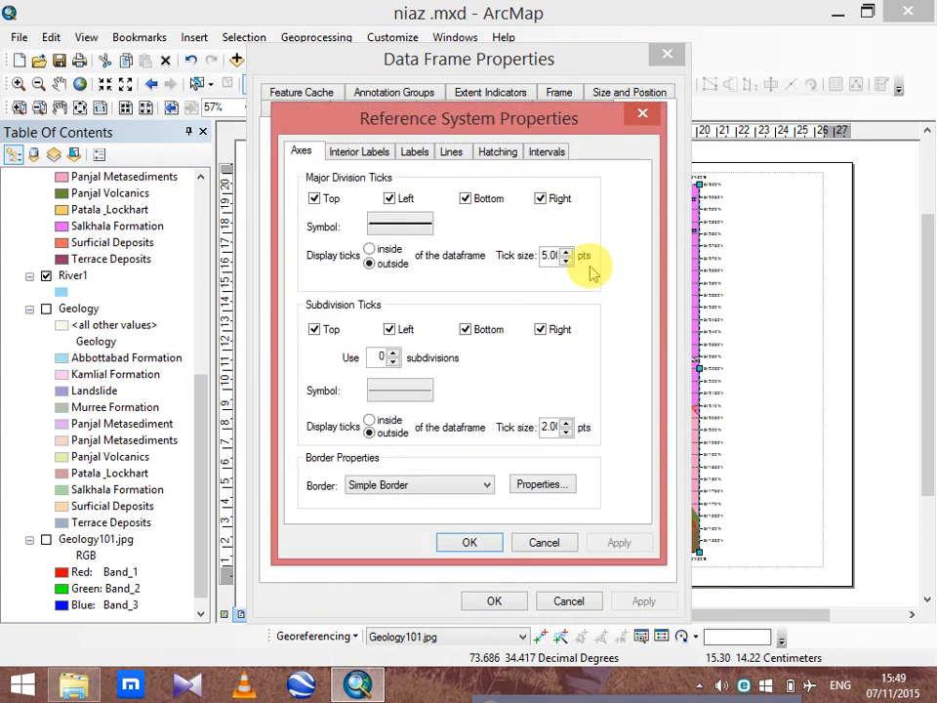
click(545, 151)
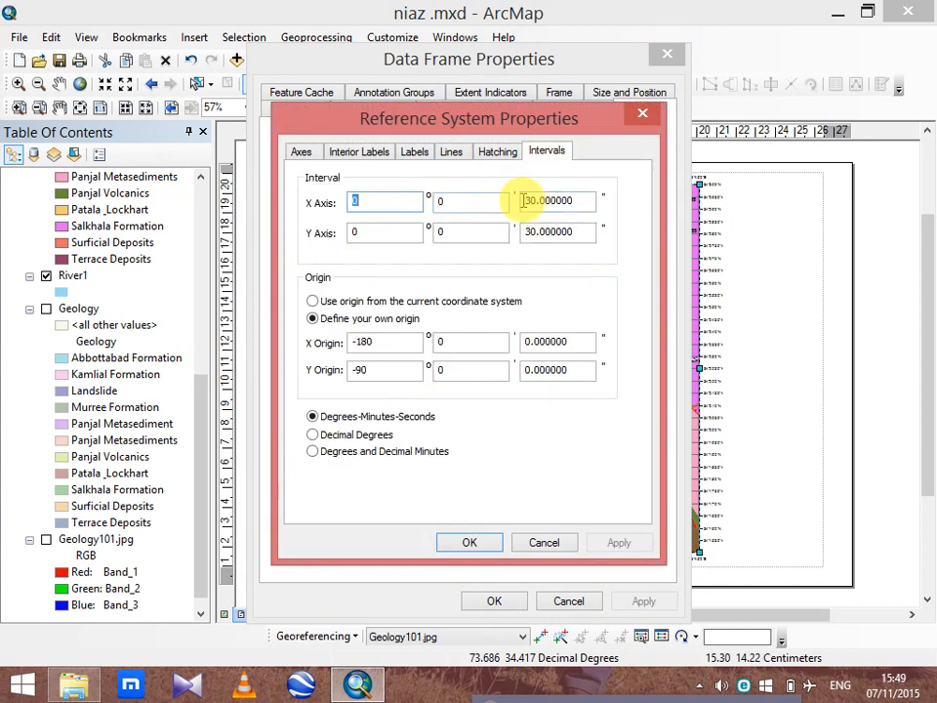
drag(520, 200, 615, 198)
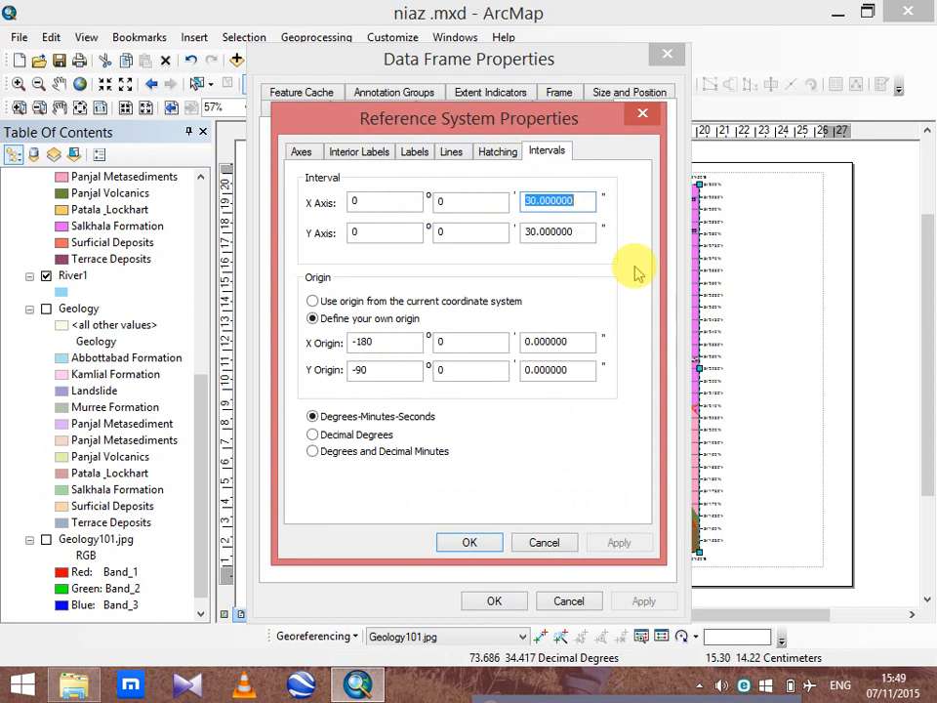
text(90)
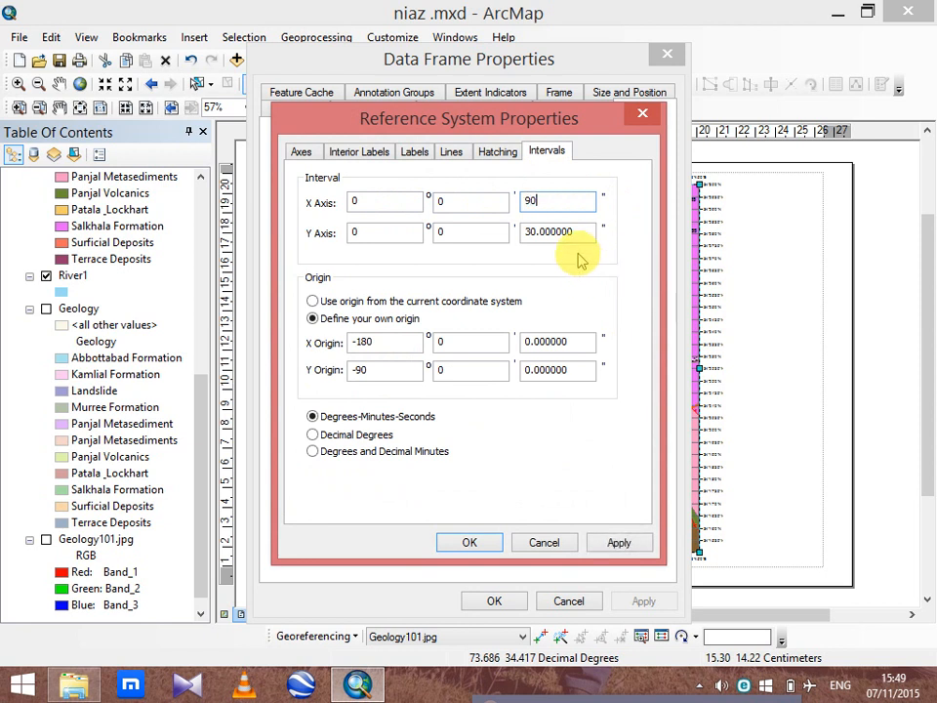
drag(522, 232, 617, 198)
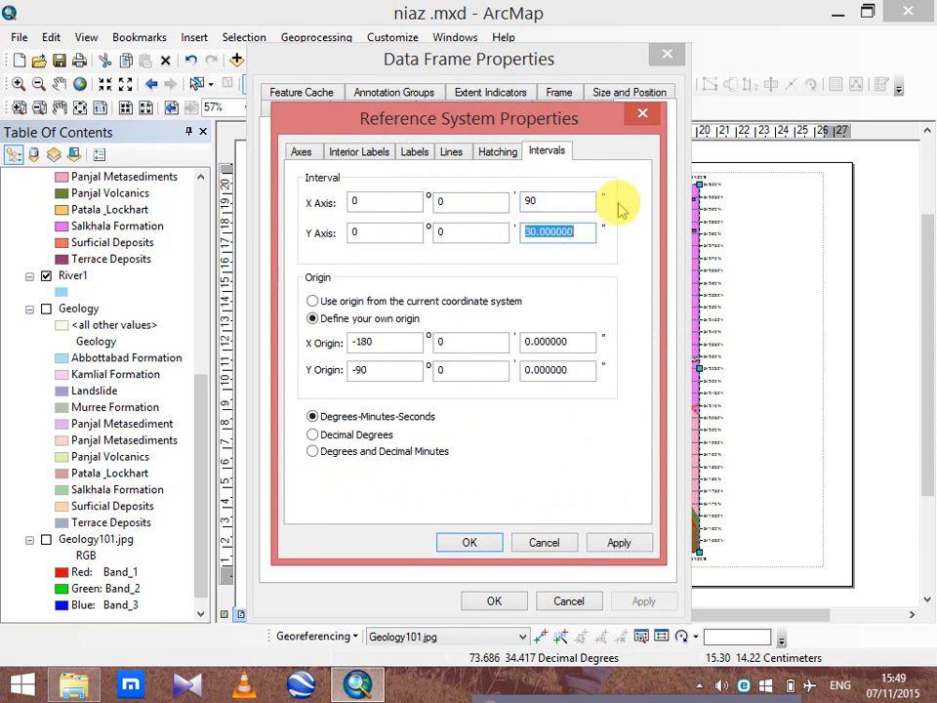
text(90)
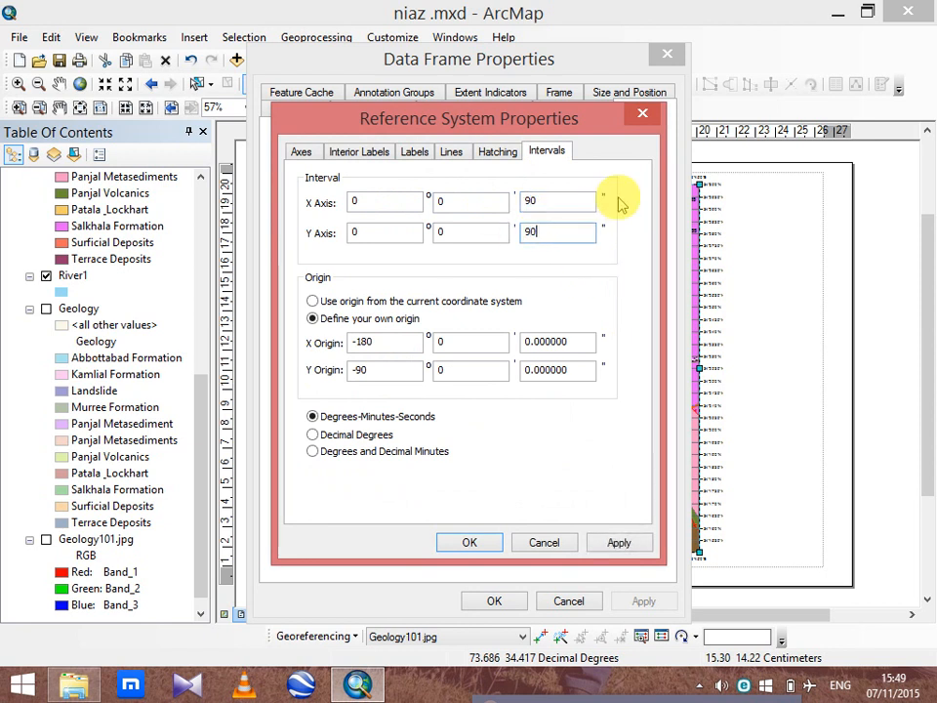
click(472, 543)
drag(561, 65, 263, 41)
click(345, 577)
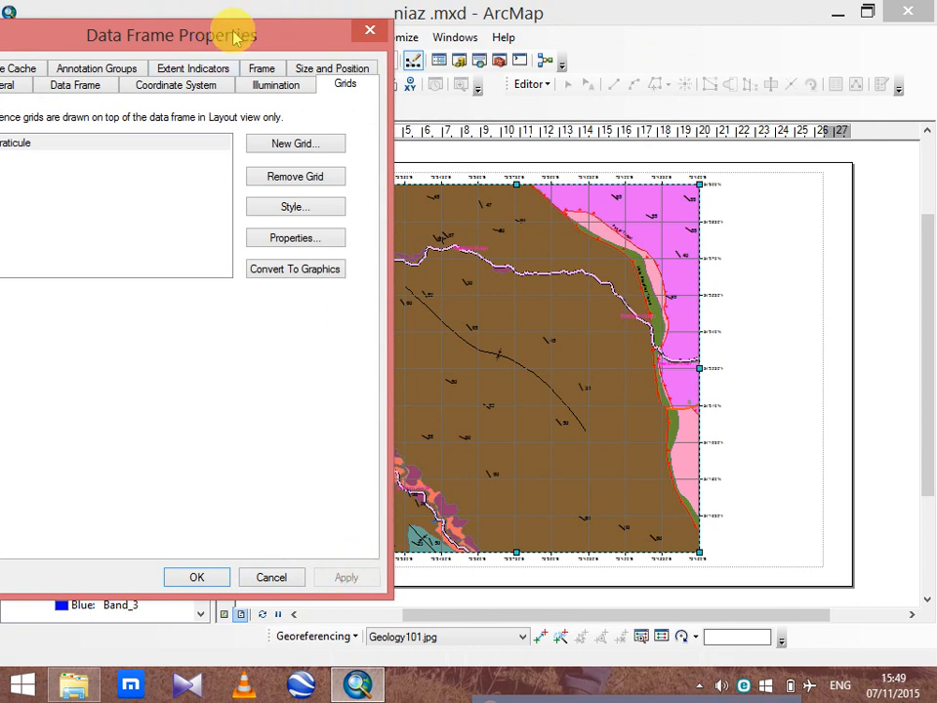
Turn off the graticule's left axis labels and apply the change to the data frame.
drag(236, 30, 541, 105)
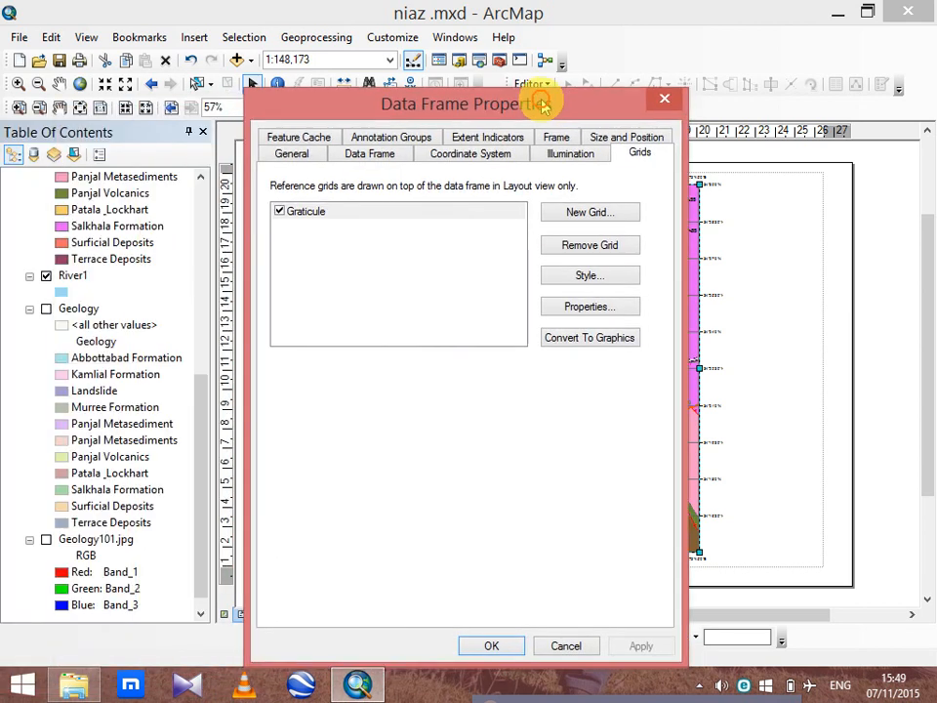
click(589, 307)
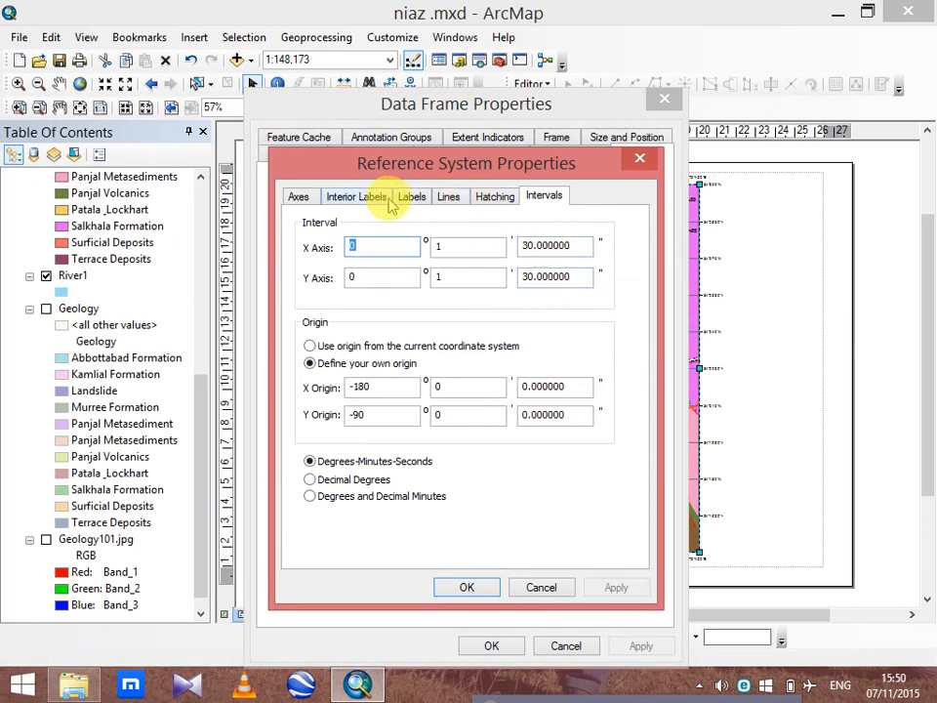
click(409, 196)
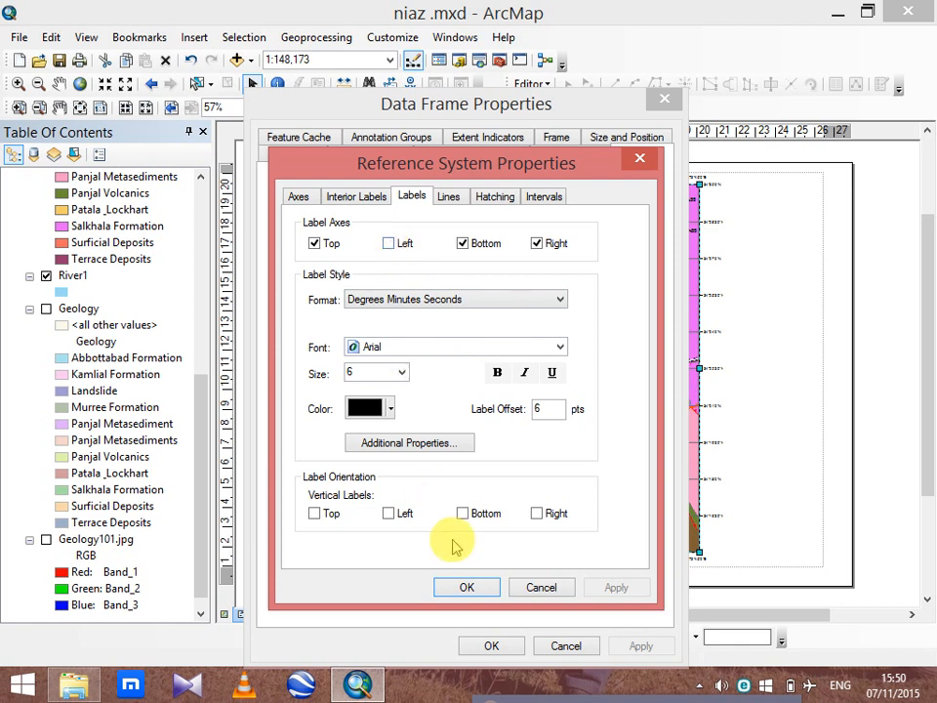
click(474, 590)
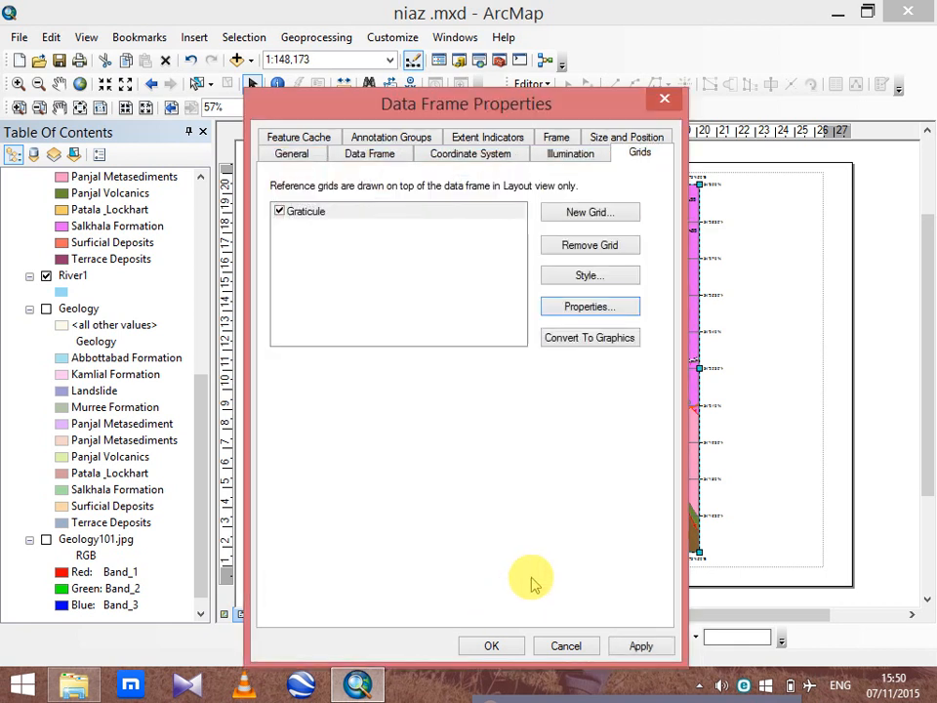
click(495, 646)
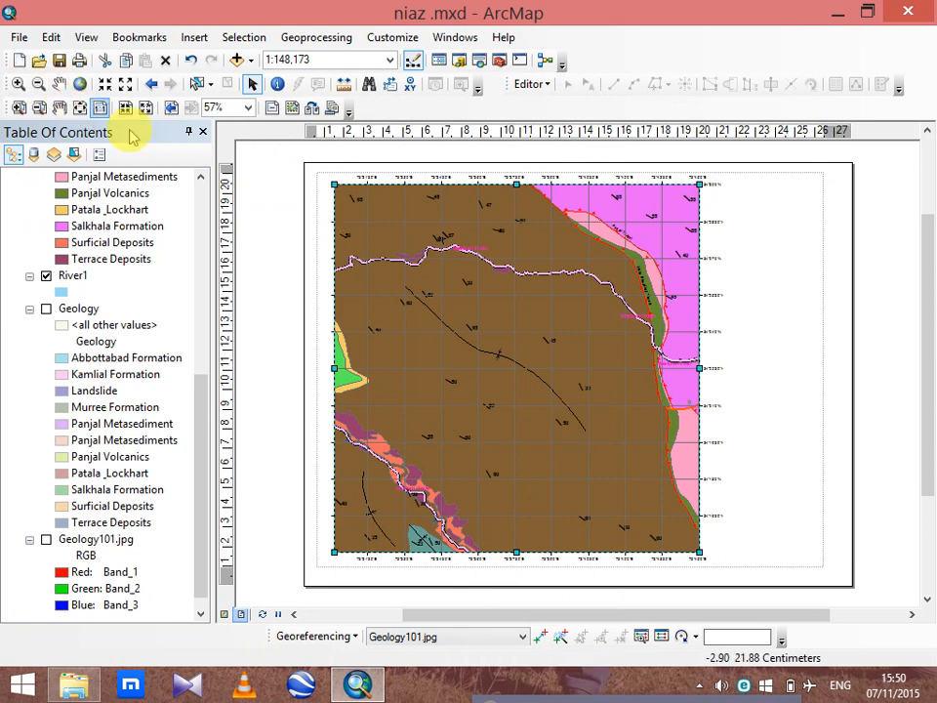
Shift the data frame slightly left so its map edge sits close to the page's left margin.
drag(577, 279, 564, 279)
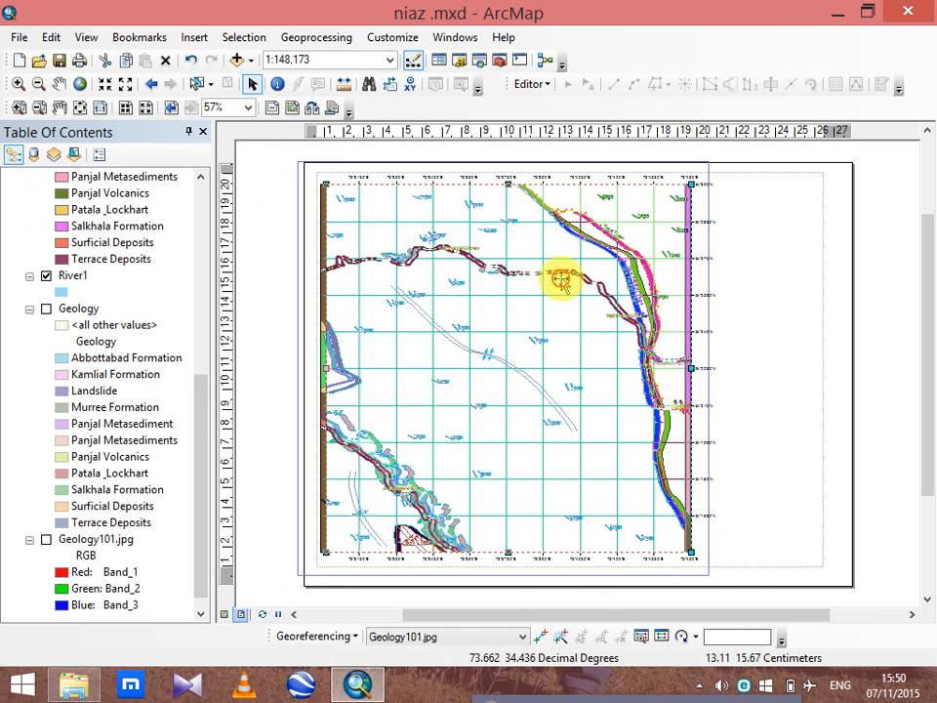
click(742, 334)
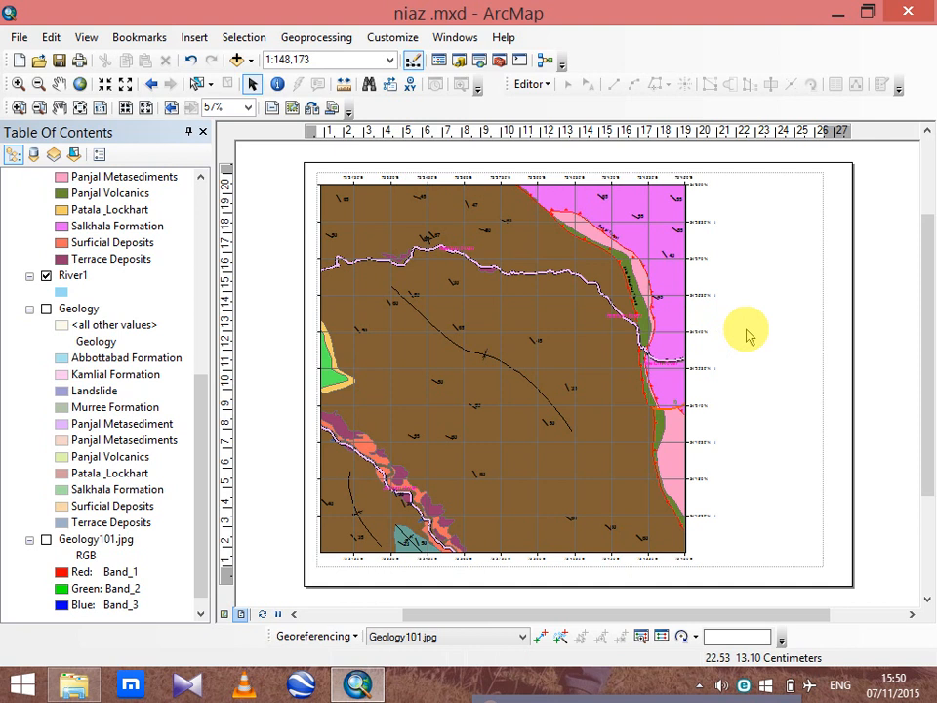
click(194, 37)
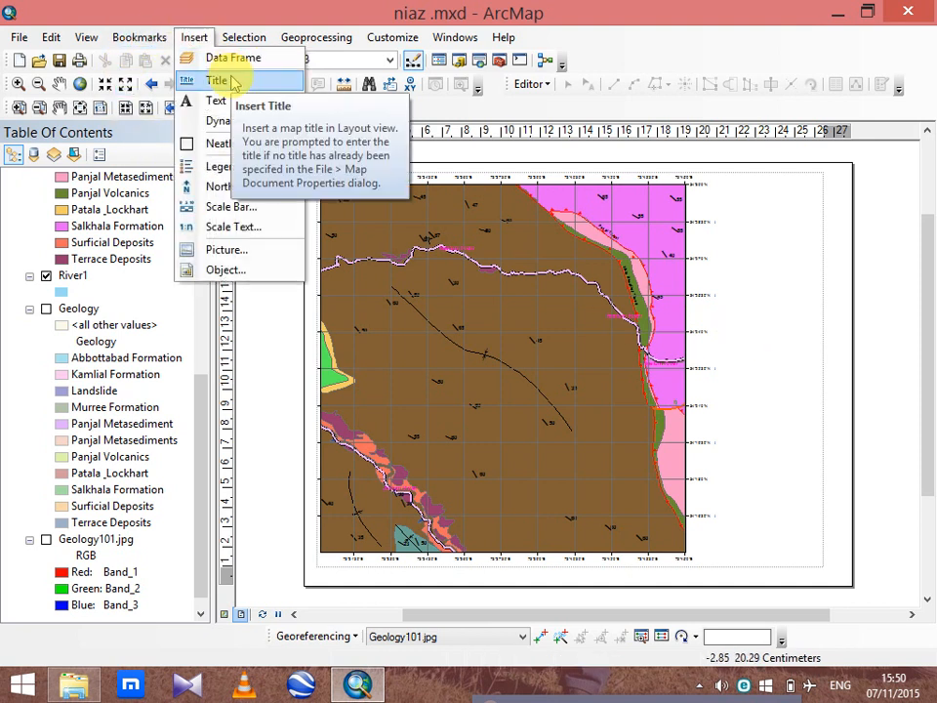
click(644, 337)
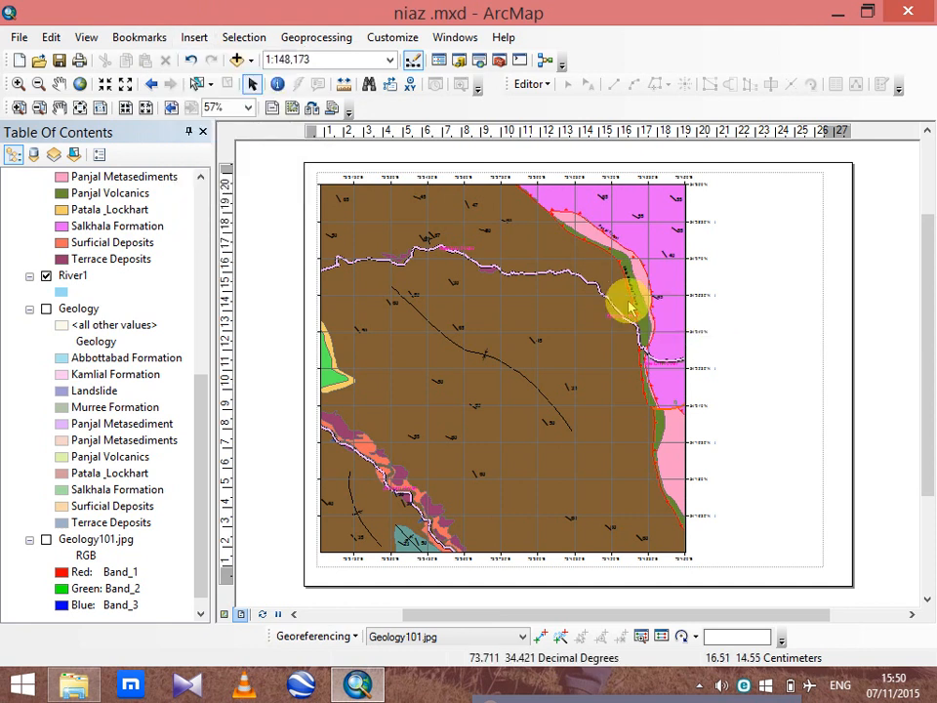
Turn off the graticule's right axis labels, keeping the top and bottom ones, and apply the change to the data frame.
right_click(629, 305)
click(716, 633)
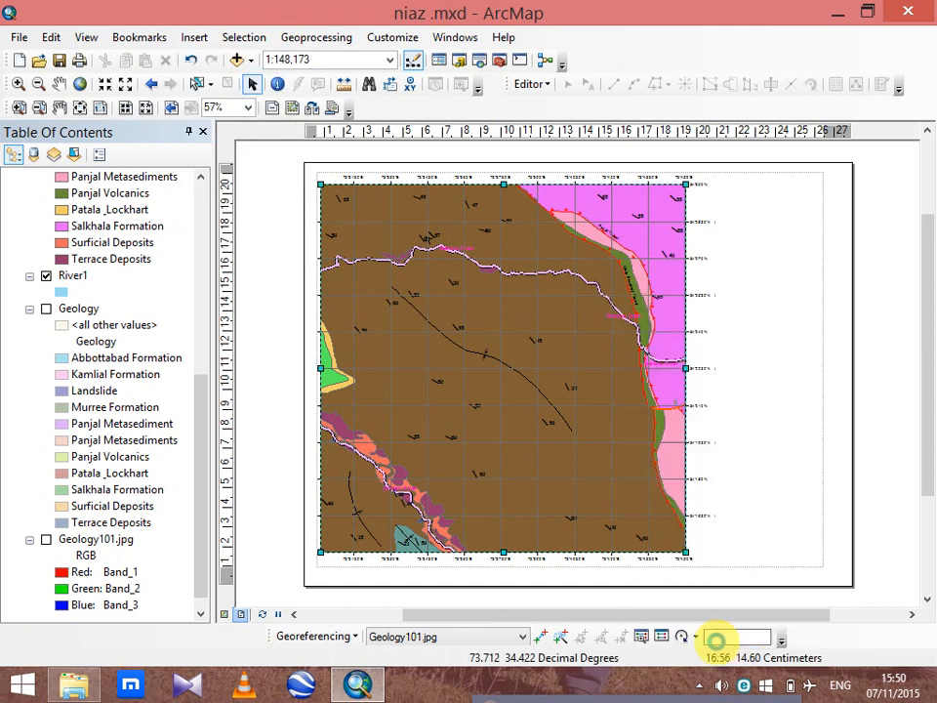
click(560, 262)
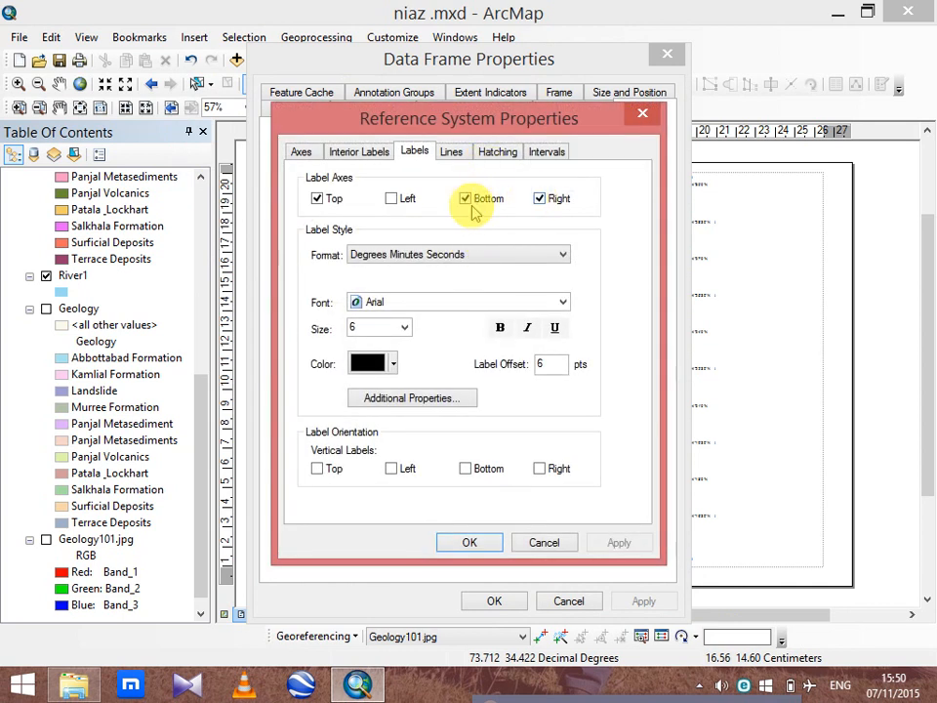
click(540, 199)
click(478, 543)
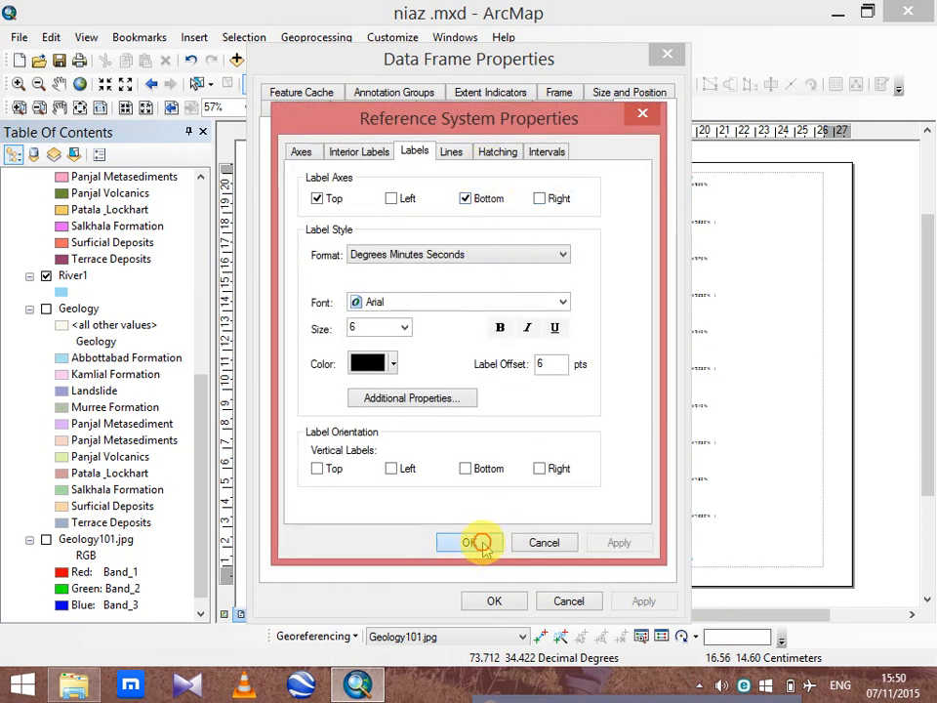
click(494, 601)
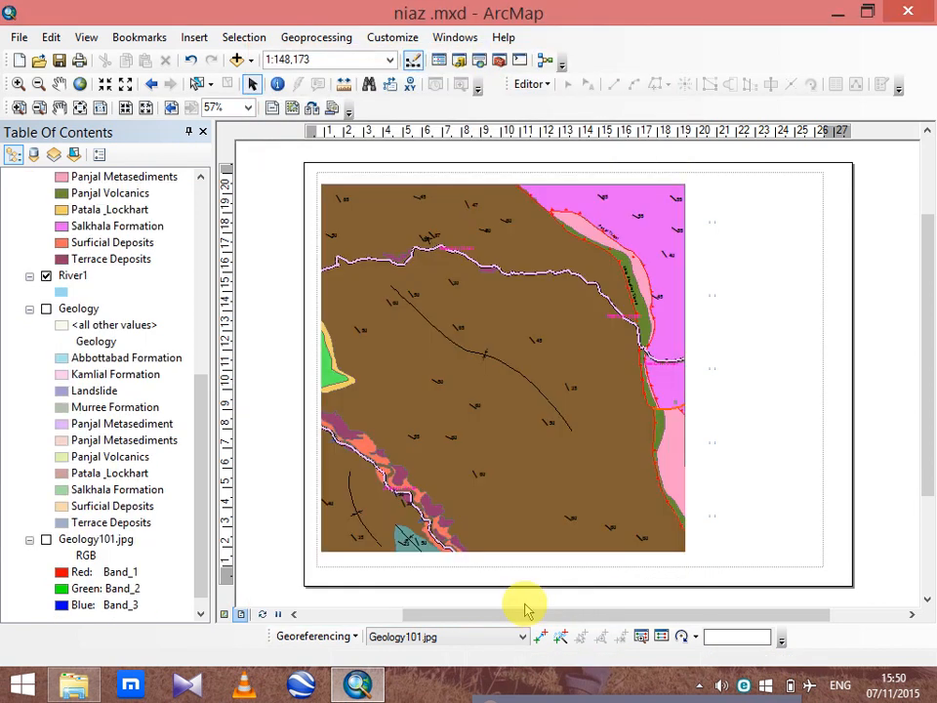
Insert the map title "Geological Map of Muzaffarabad" and place it in the blank area right of the map's upper edge.
click(195, 36)
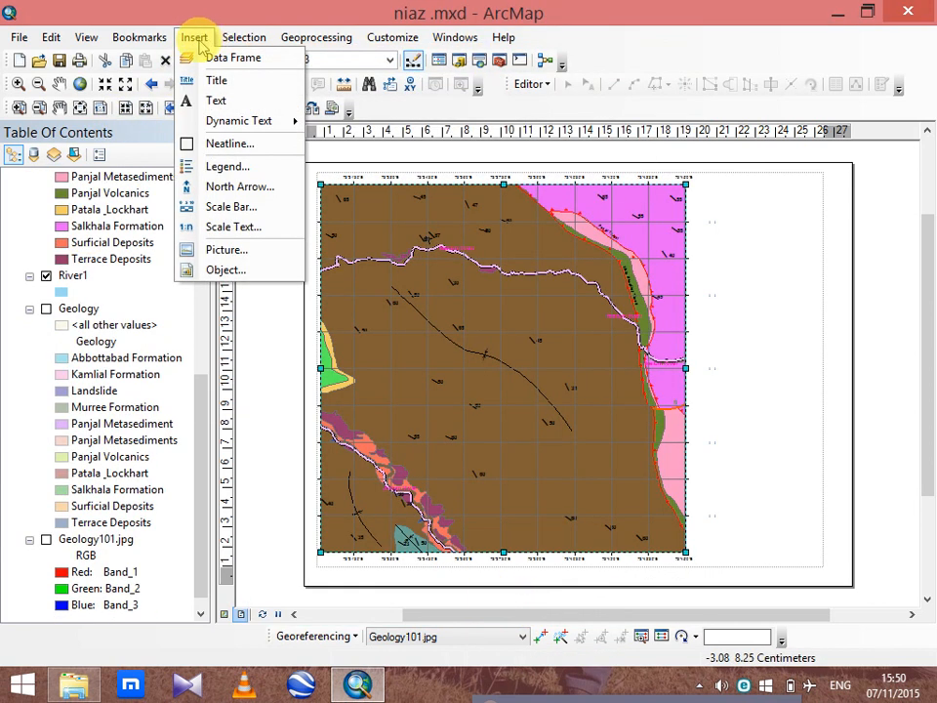
click(235, 81)
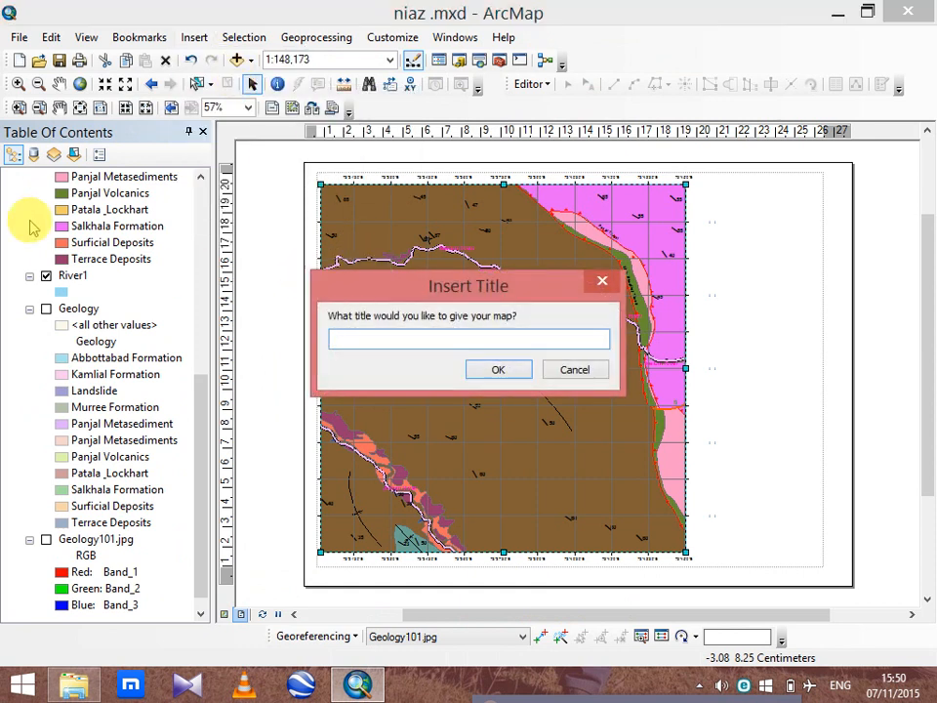
key(Caps_Lock)
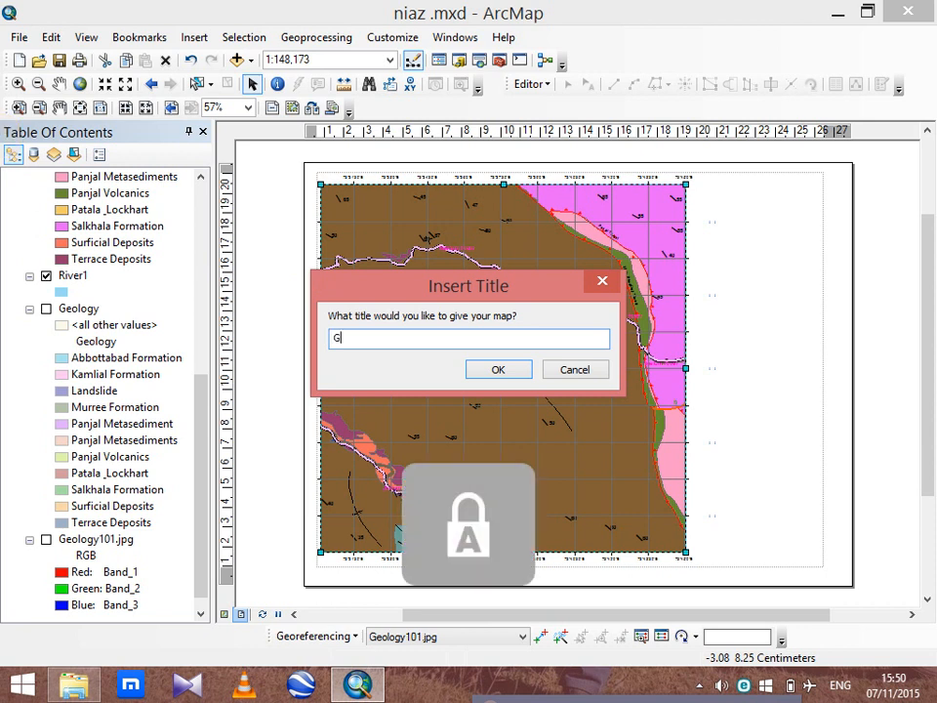
text(G)
key(Caps_Lock)
text(eological)
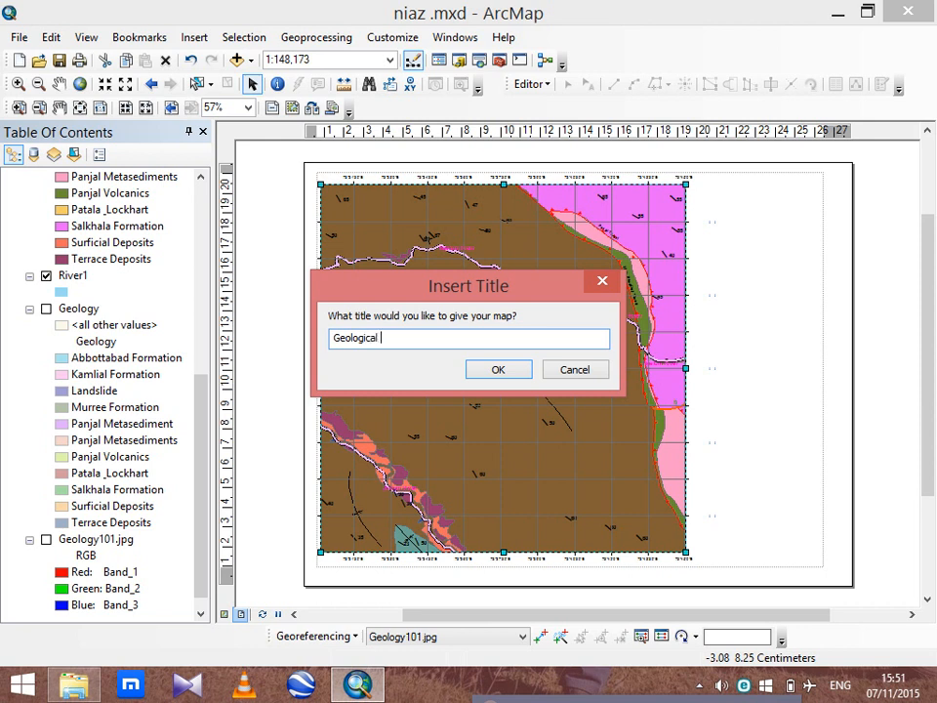
key(Caps_Lock)
text(M)
key(Caps_Lock)
text(a)
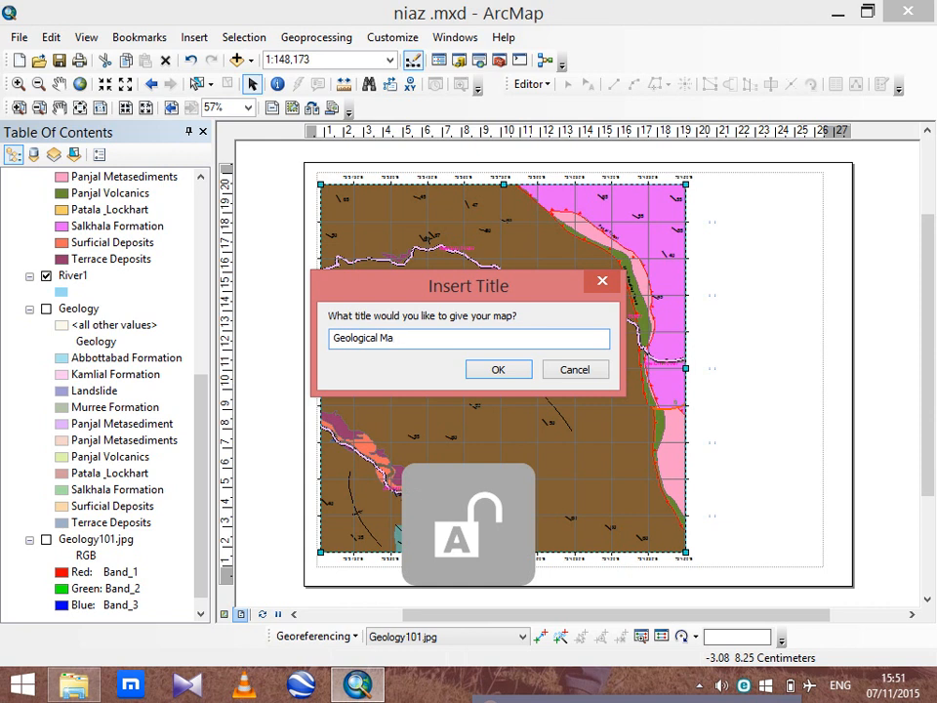
text(p)
key(Caps_Lock)
key(Caps_Lock)
text(of)
key(Caps_Lock)
text(M)
key(Caps_Lock)
text(uzaffarabad)
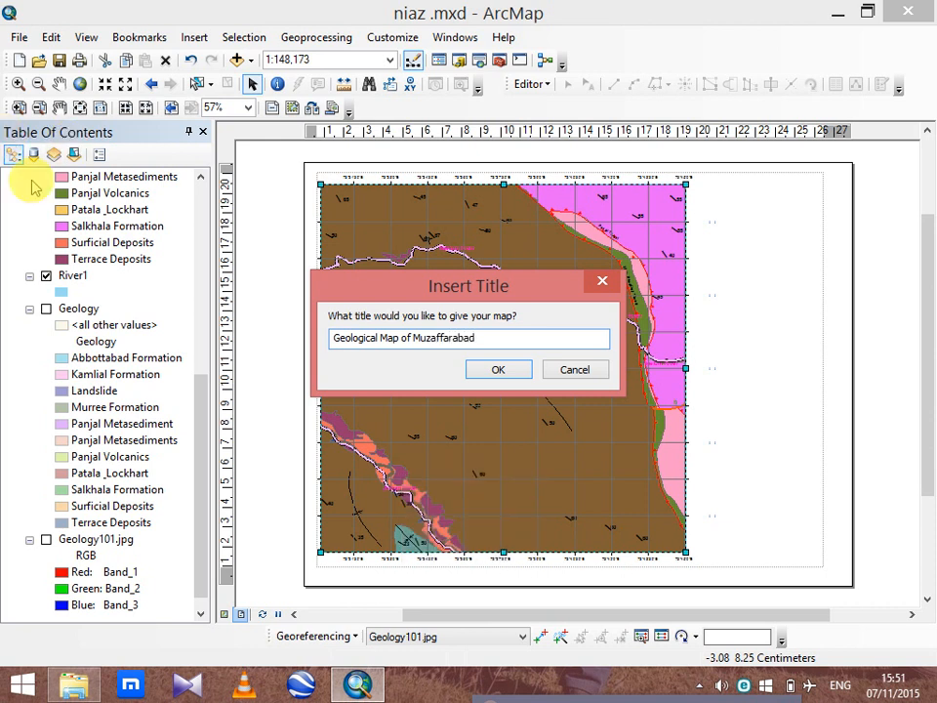
click(523, 370)
drag(636, 200, 780, 196)
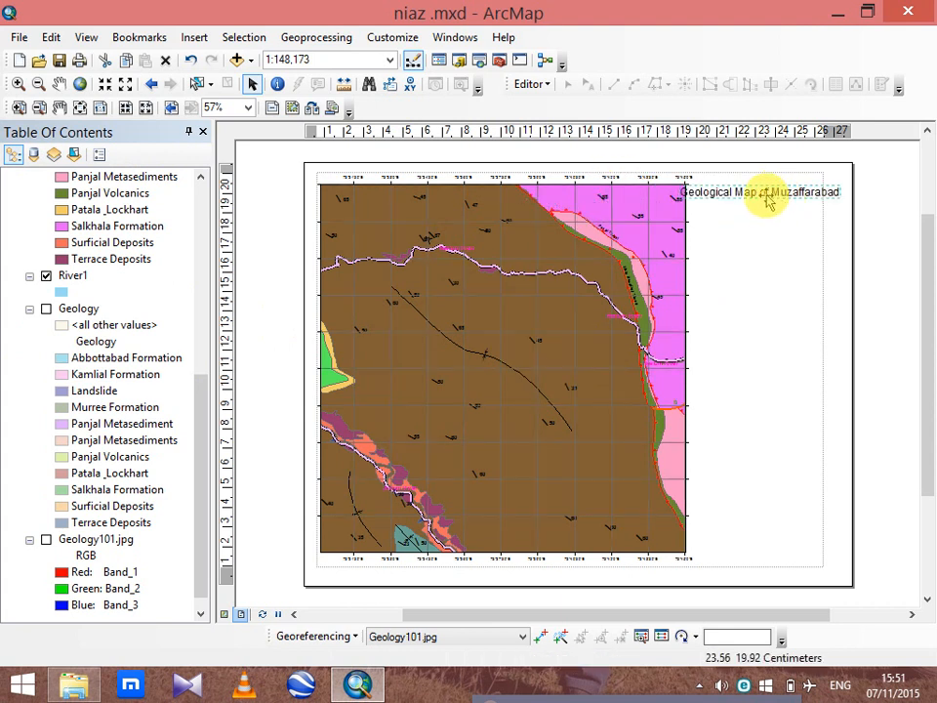
Show the Draw toolbar and set the map title's font size to 12, trying 14 in between.
double_click(770, 200)
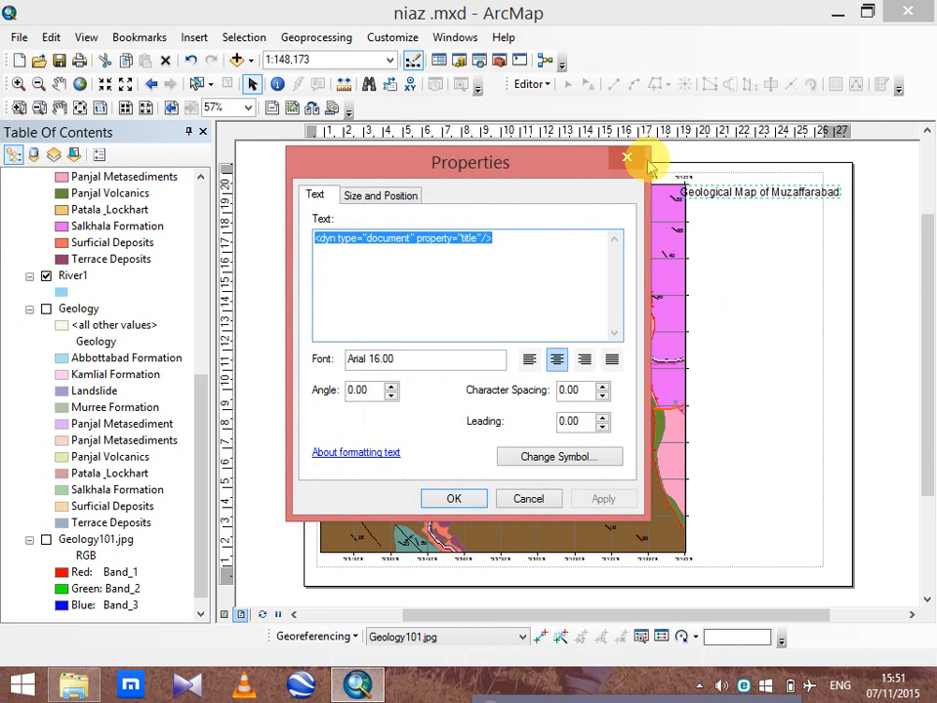
click(627, 161)
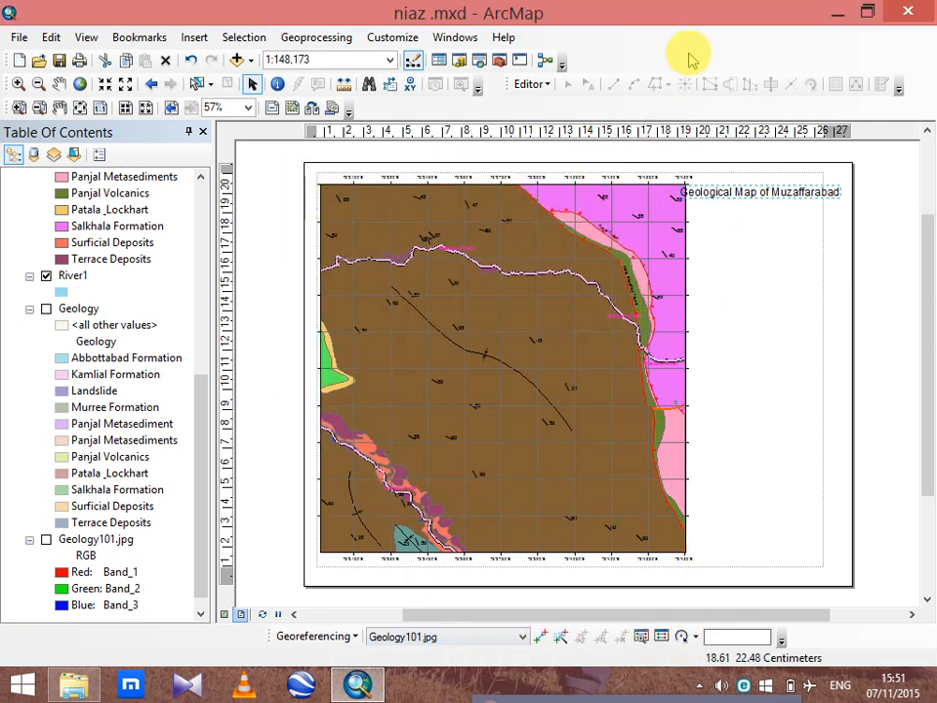
right_click(615, 43)
click(650, 193)
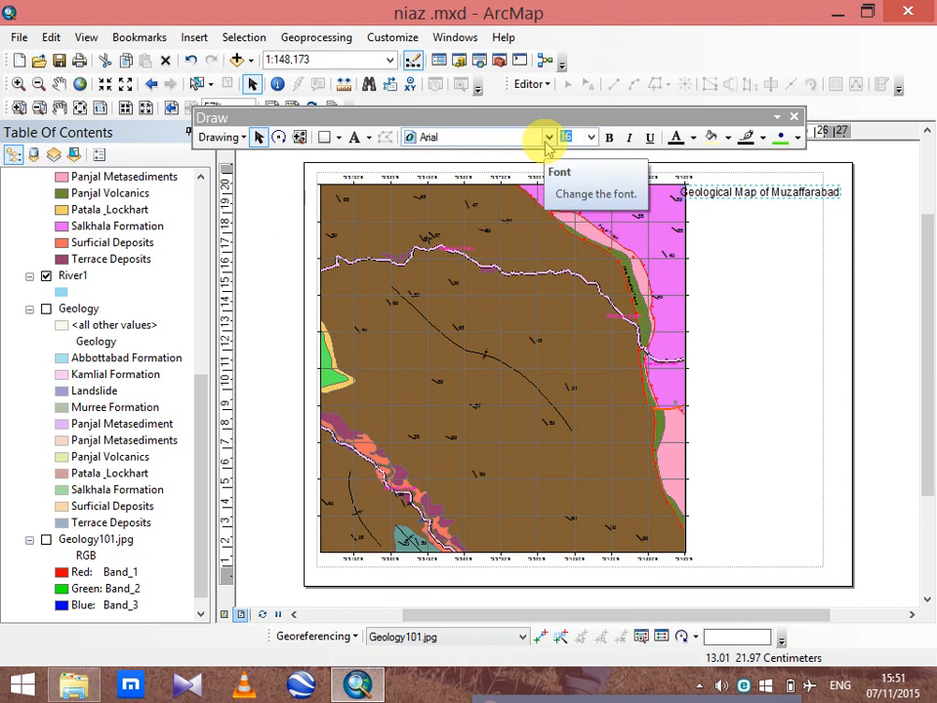
click(591, 137)
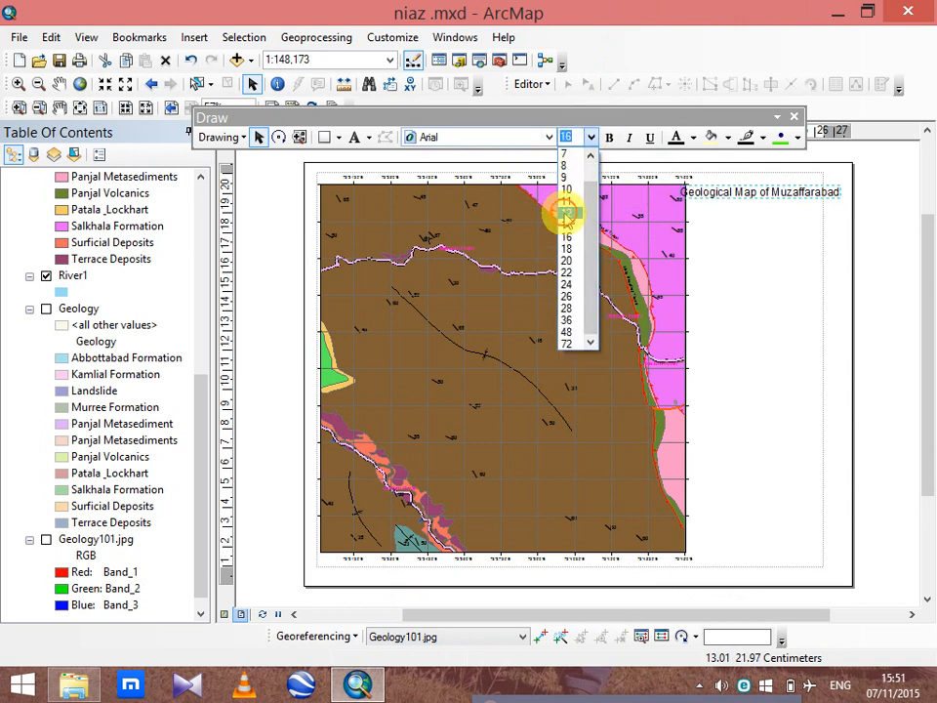
click(566, 214)
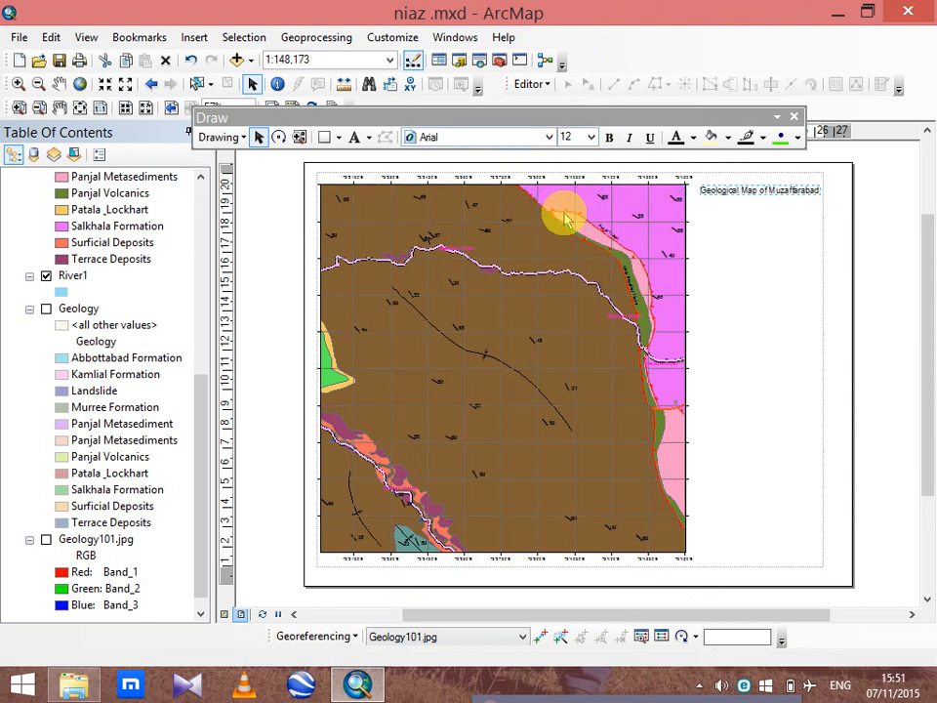
click(591, 137)
click(566, 224)
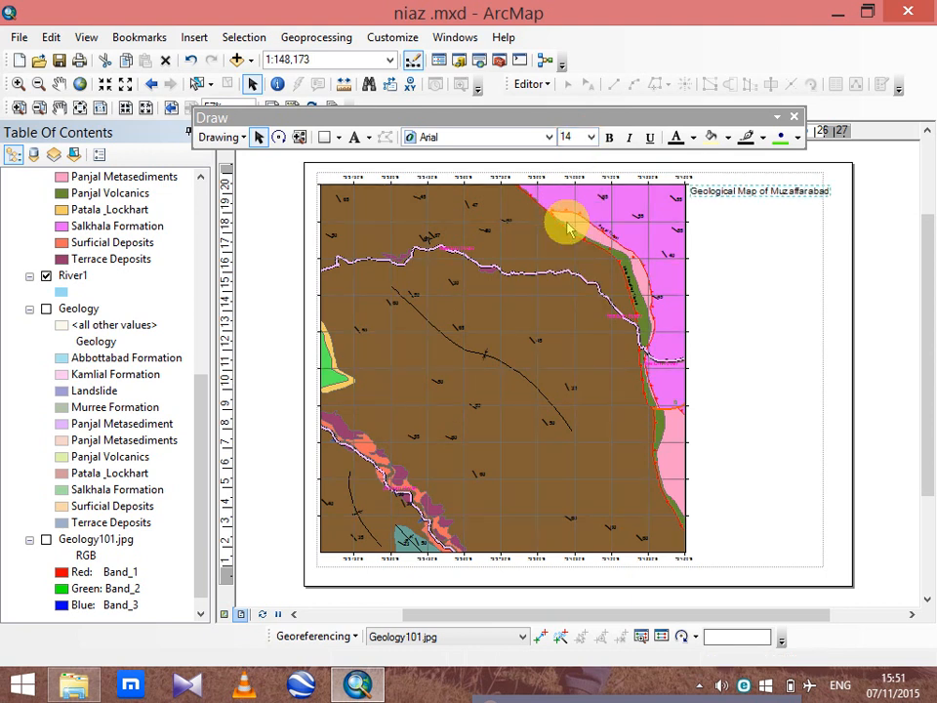
click(591, 137)
click(566, 213)
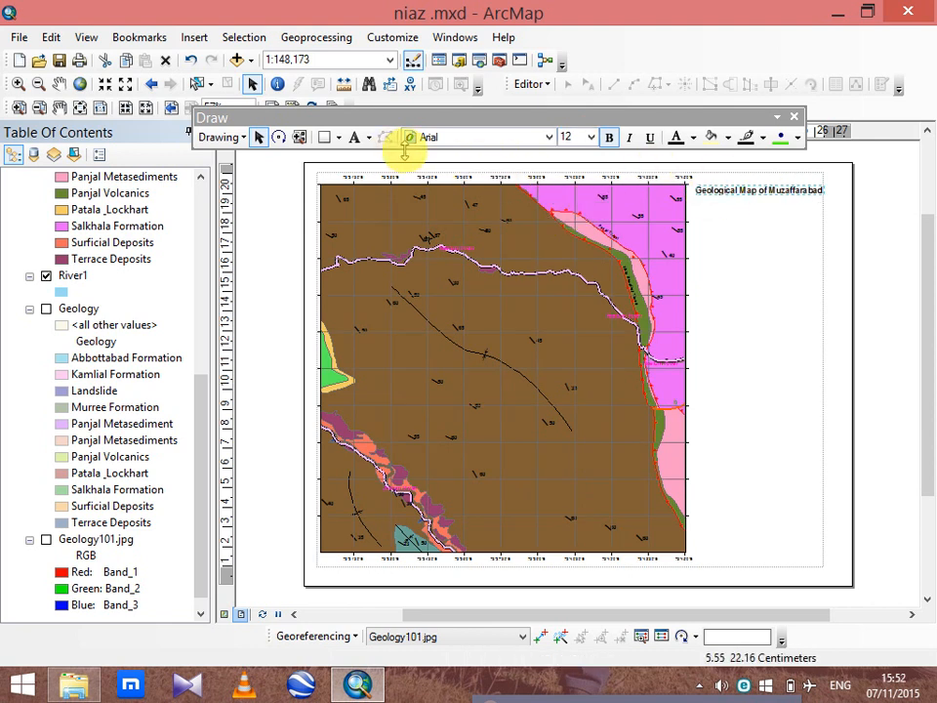
Make the map title bold and underlined, and nudge it slightly left to fit inside the page margin.
click(649, 140)
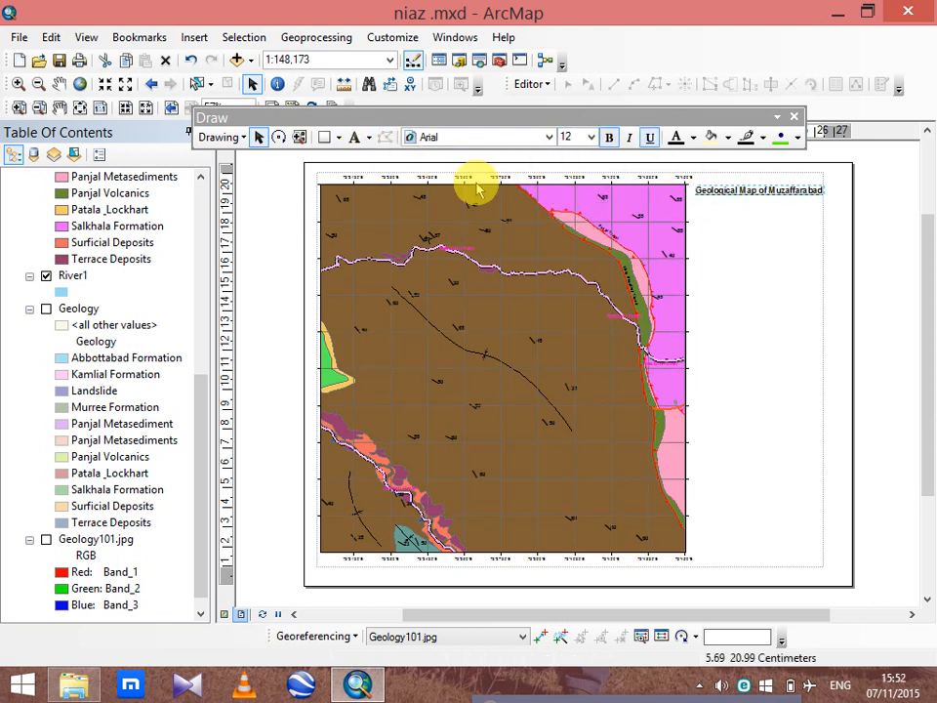
click(793, 117)
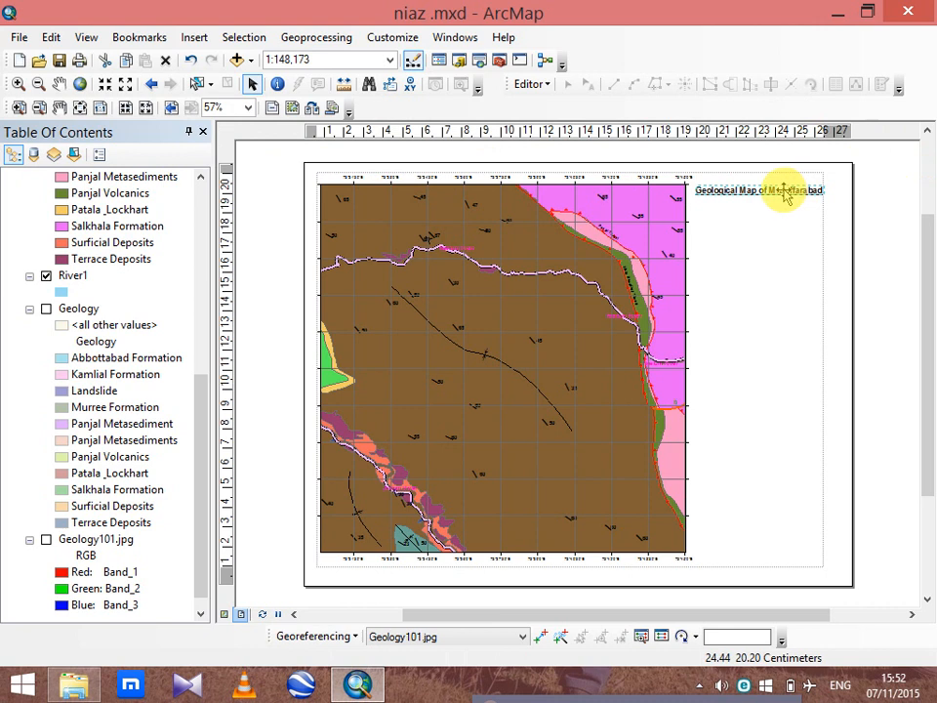
drag(781, 191, 779, 192)
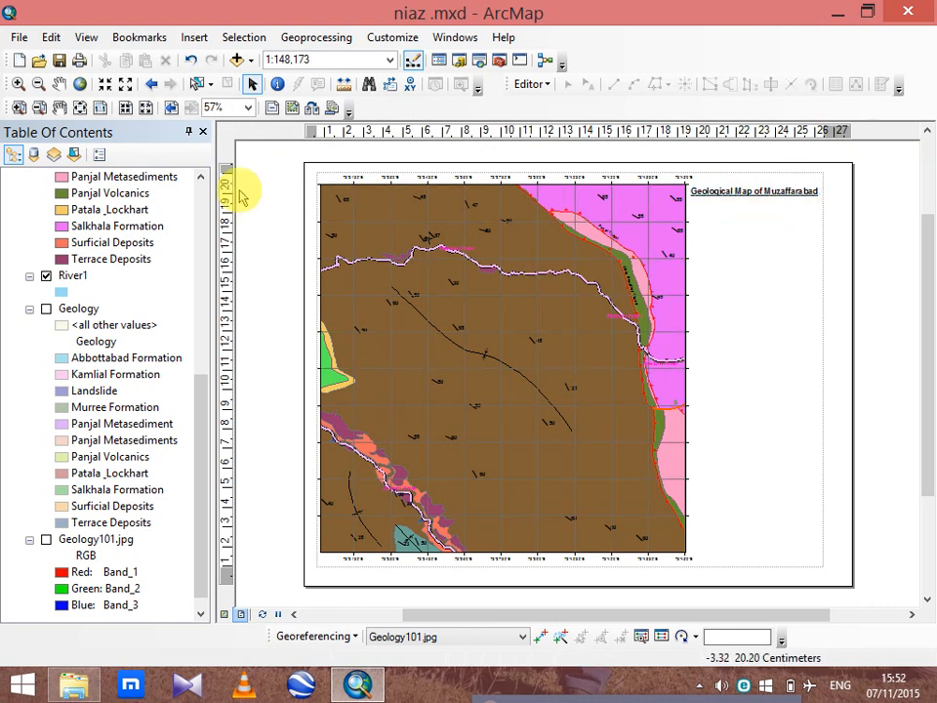
Start a legend, add the Geology layer to its items and move it to the top of the order.
click(191, 39)
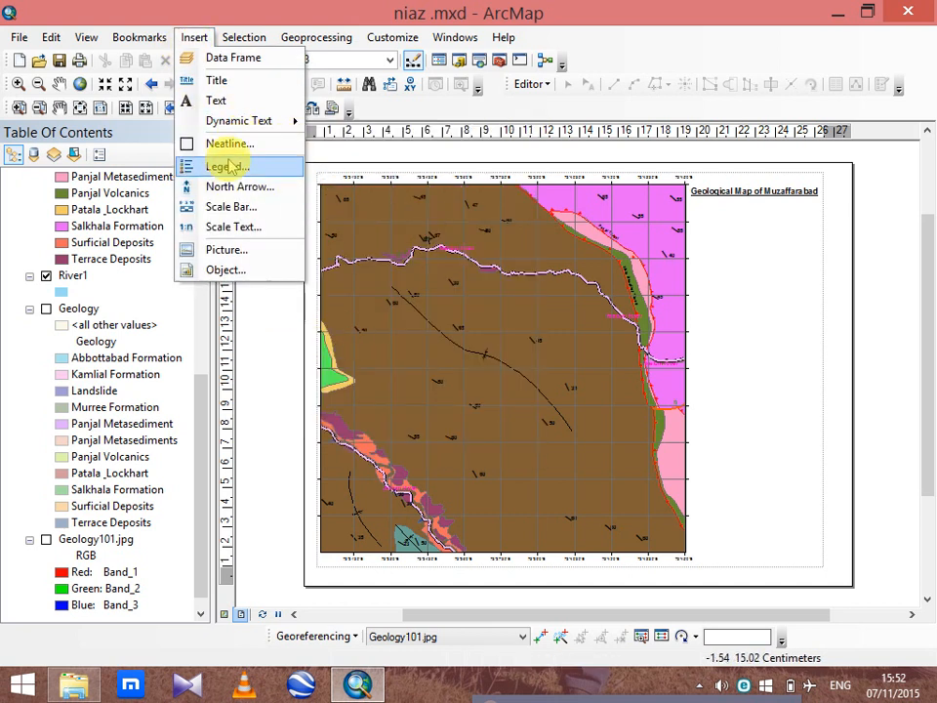
click(232, 172)
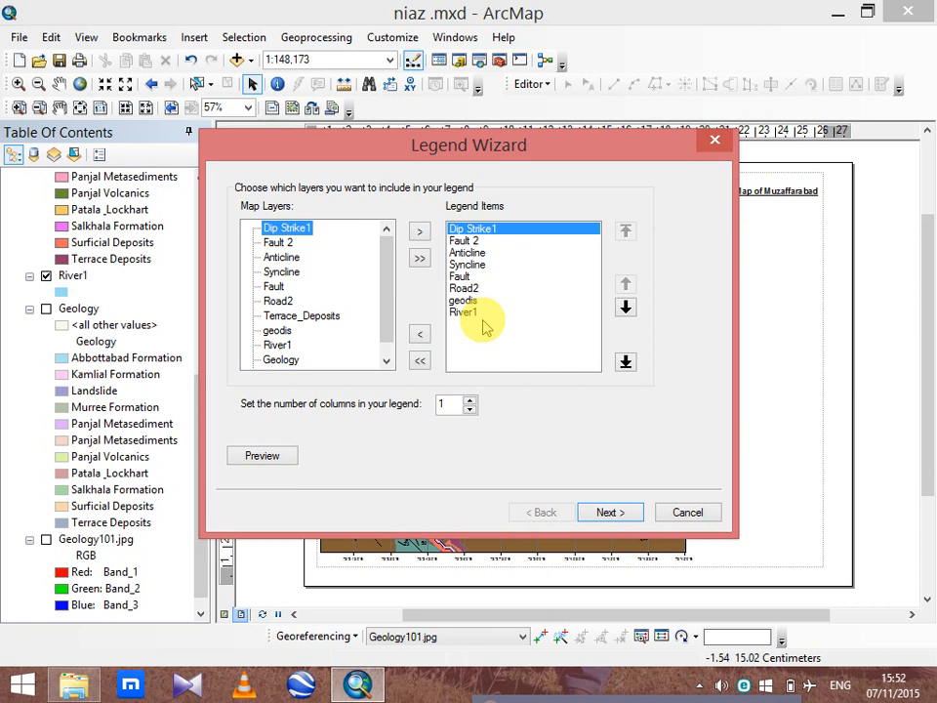
click(293, 360)
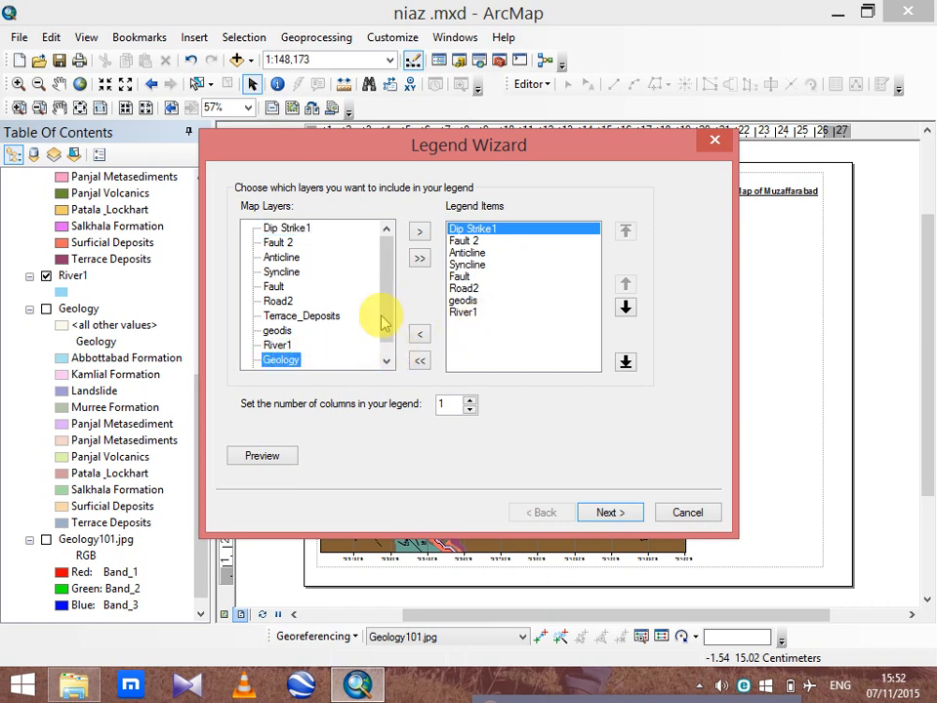
click(419, 230)
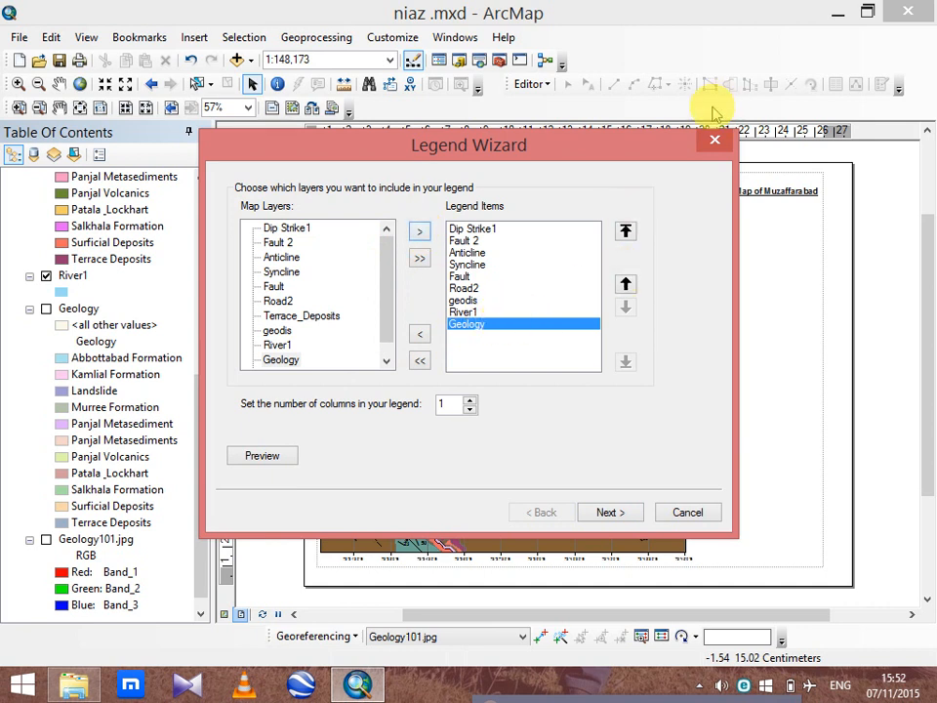
click(625, 229)
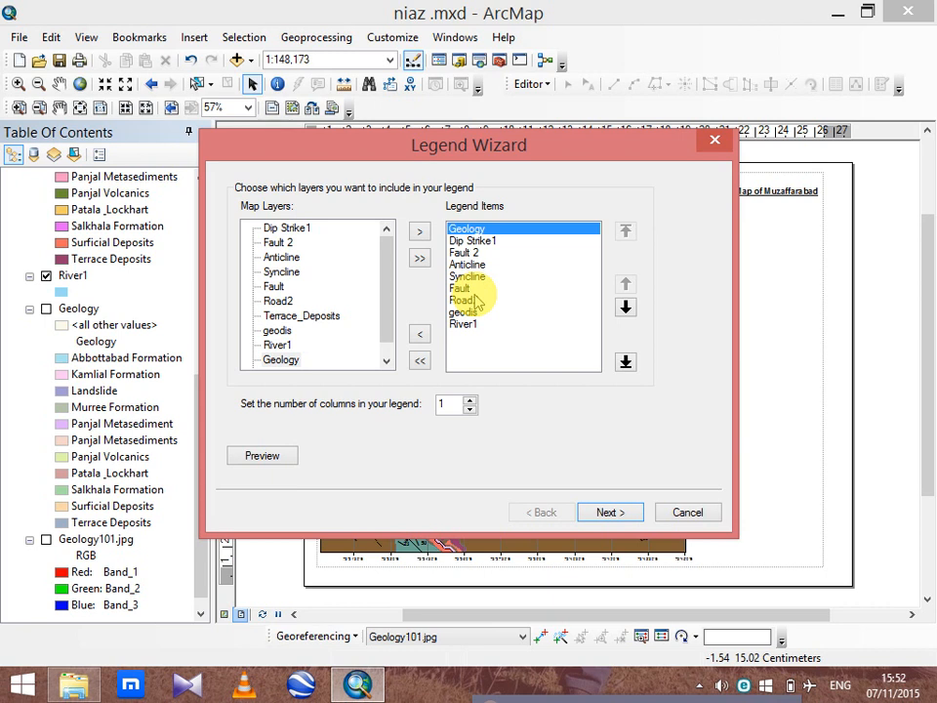
Remove the Fault 2 layer from the legend items and continue to the legend title settings.
drag(633, 159, 130, 27)
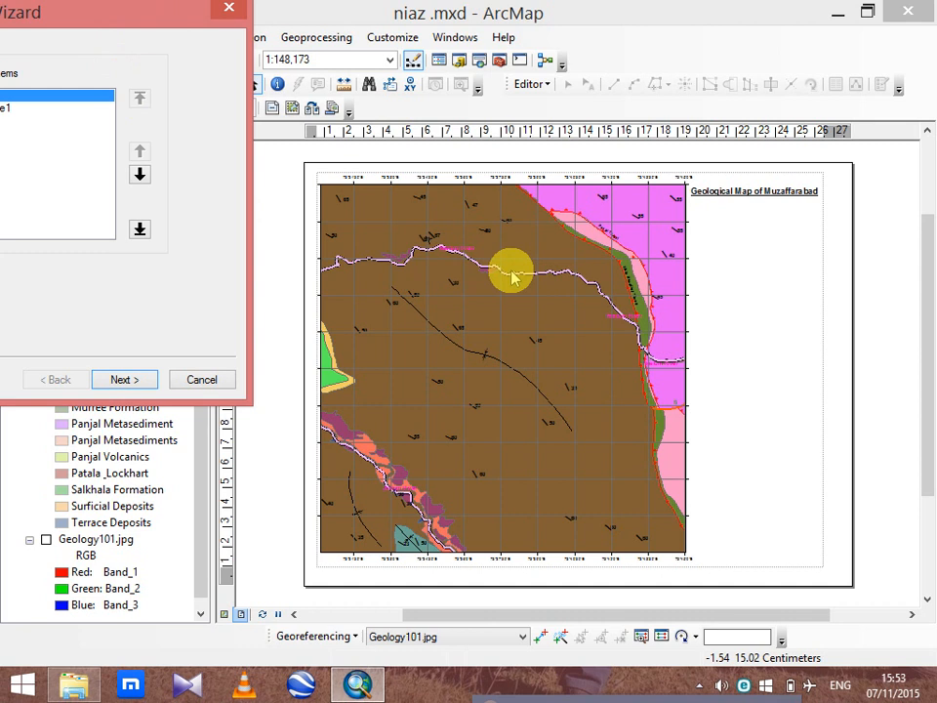
drag(105, 25, 598, 31)
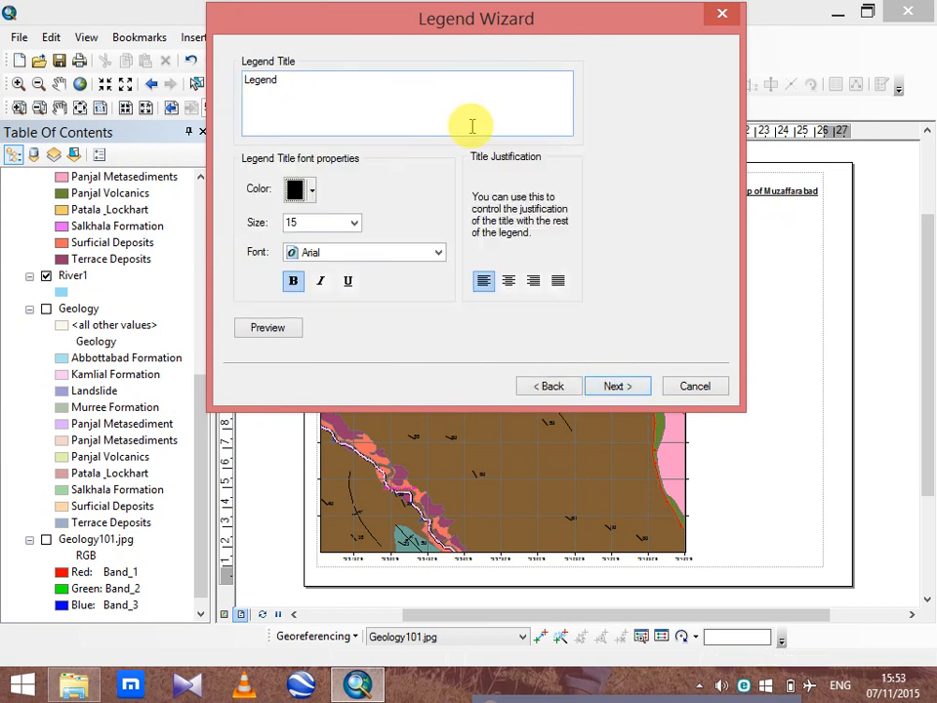
click(549, 387)
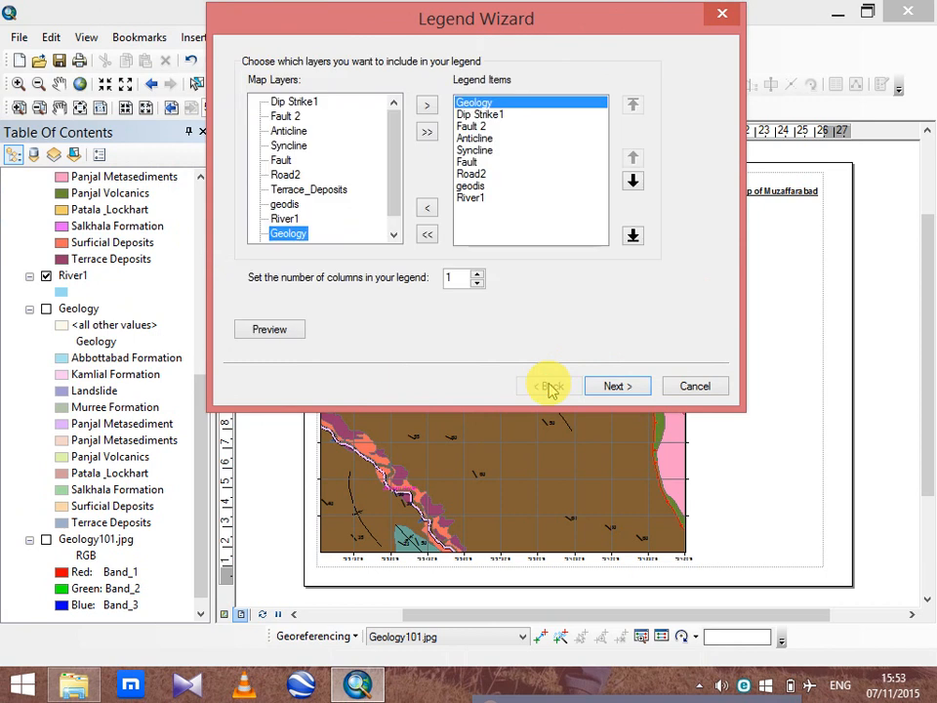
click(473, 127)
click(426, 207)
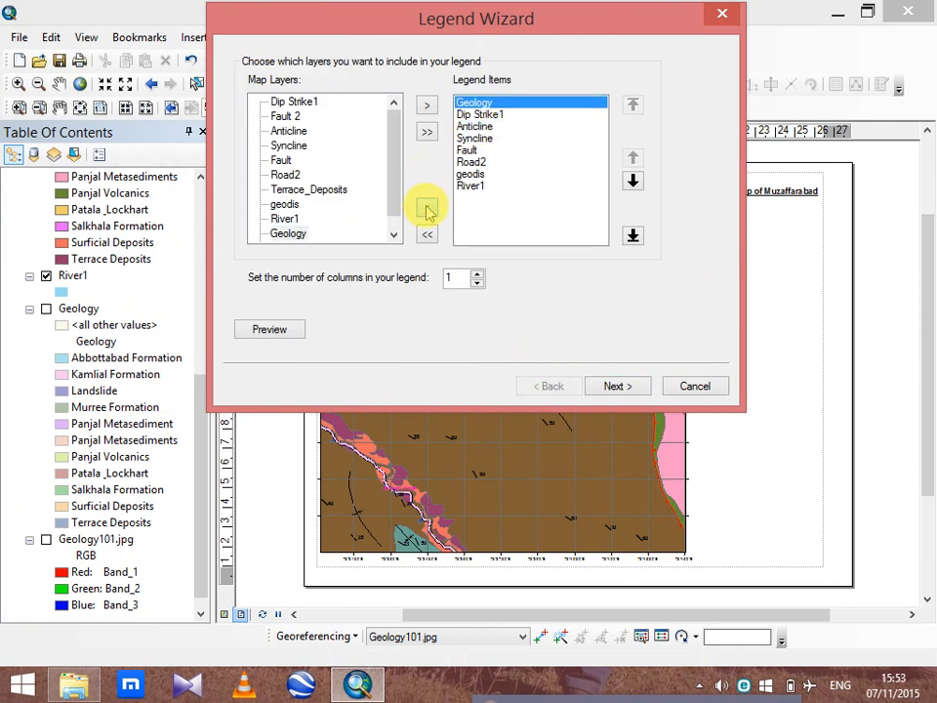
click(615, 387)
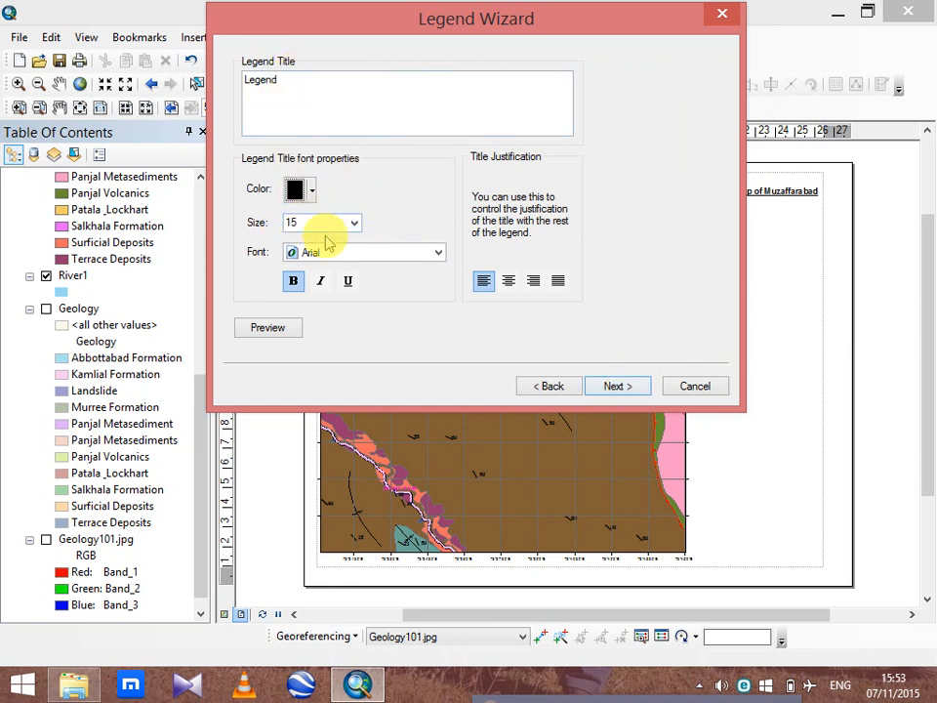
Keep the default legend title and give the legend frame a thick black border, a Sepia background and a brown drop shadow.
click(619, 383)
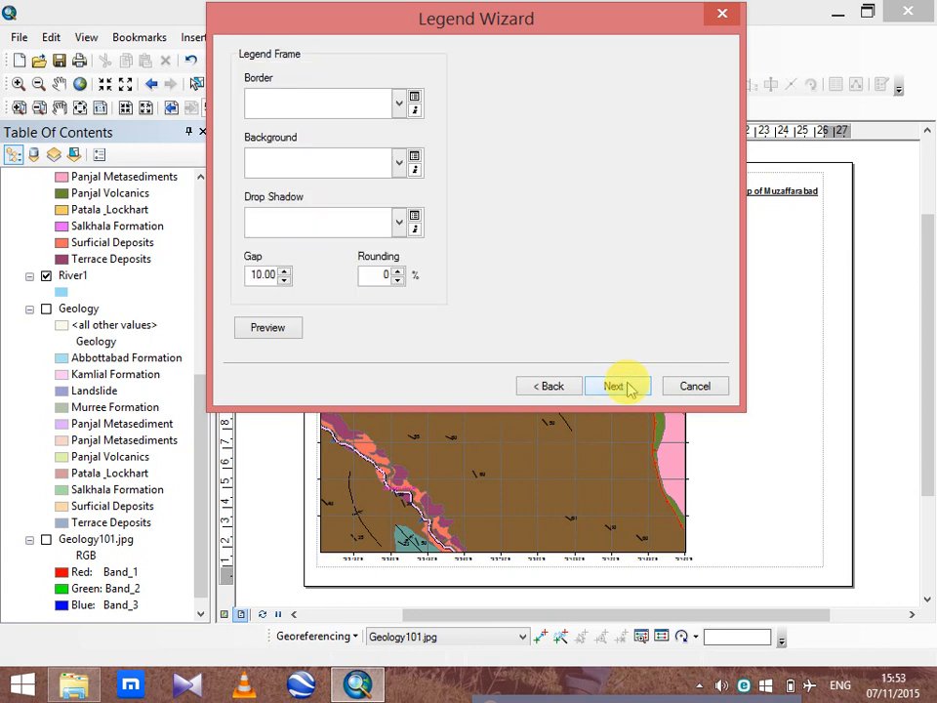
click(398, 166)
click(397, 162)
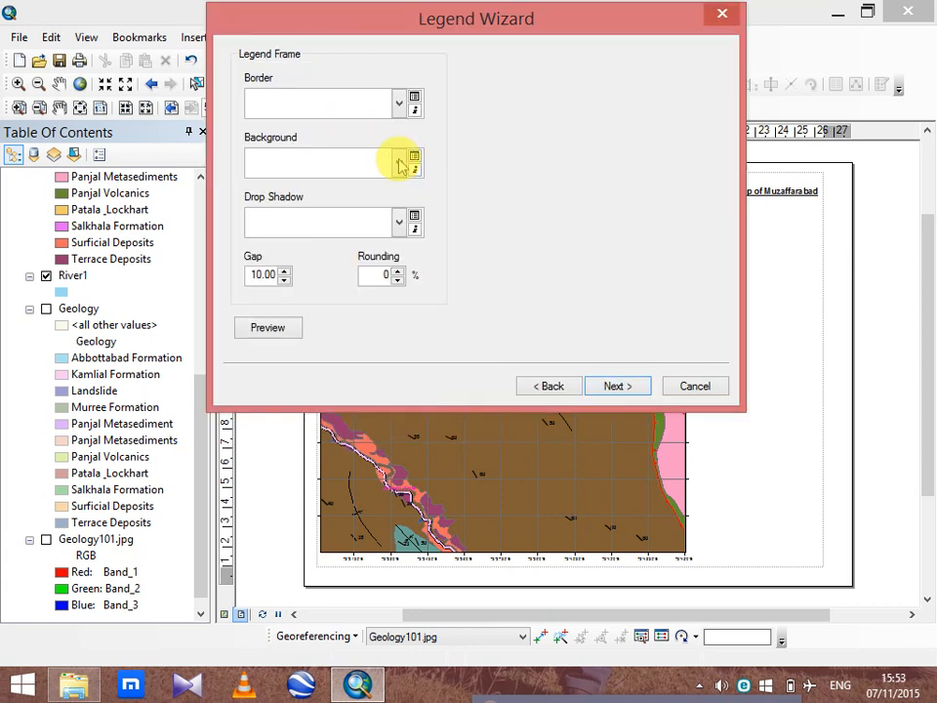
click(397, 104)
click(301, 290)
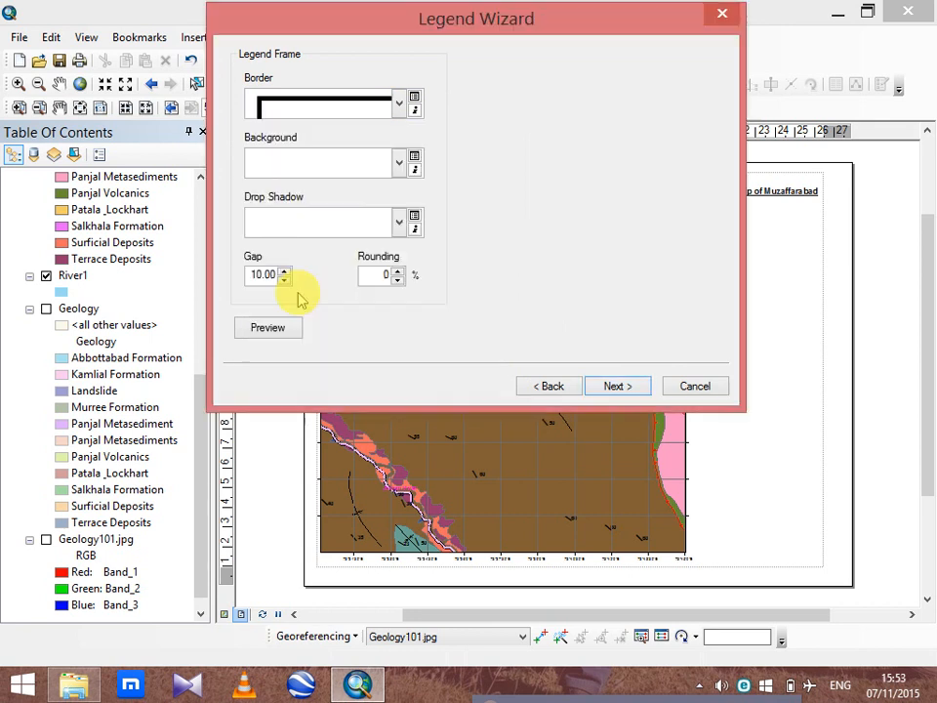
click(399, 166)
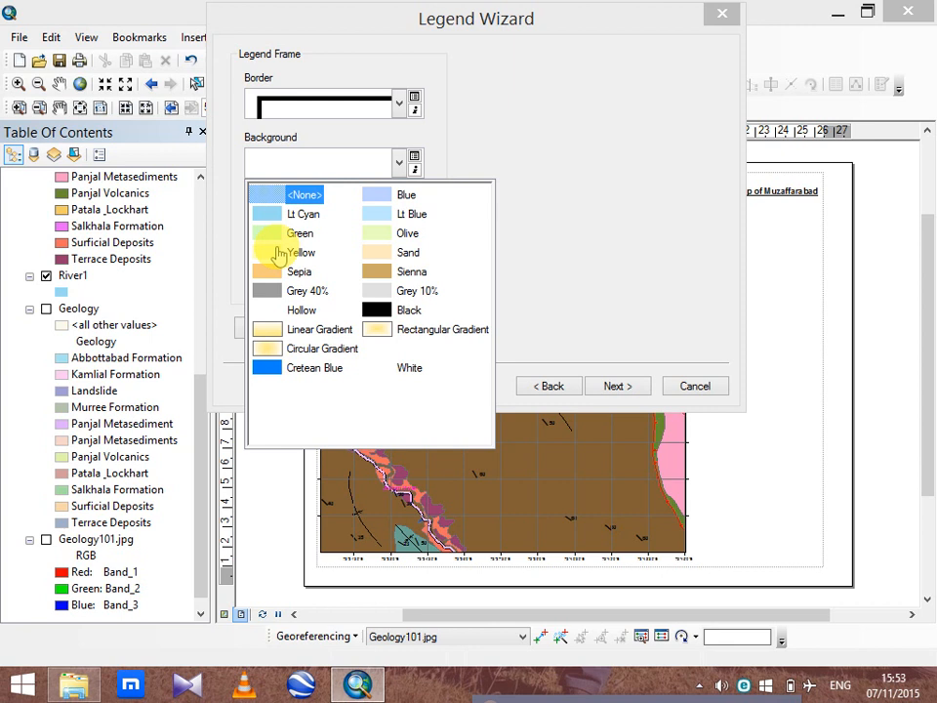
click(276, 271)
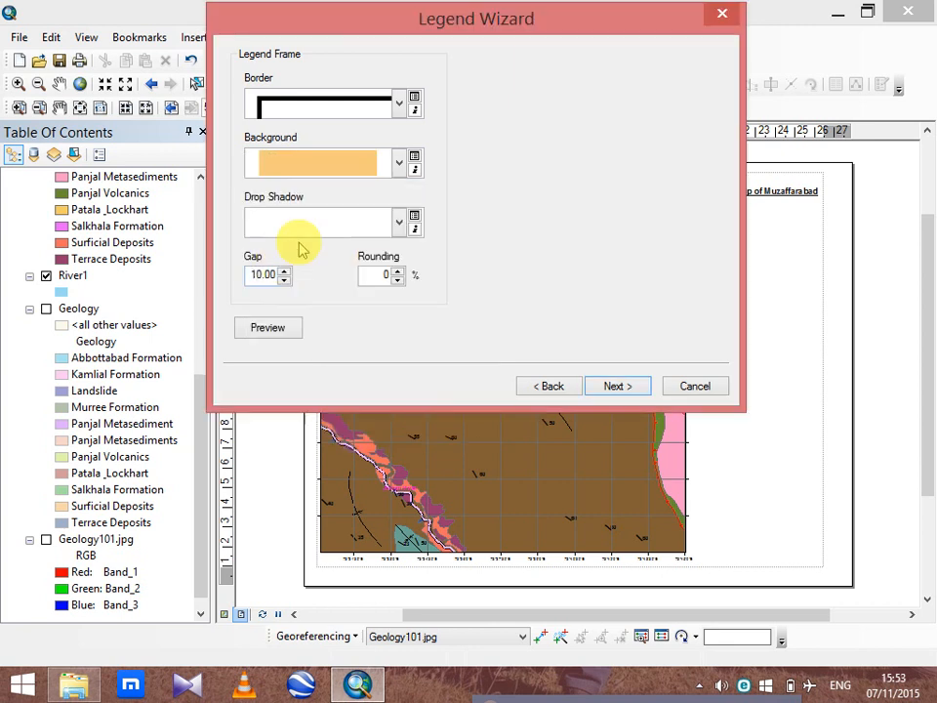
click(398, 226)
click(377, 310)
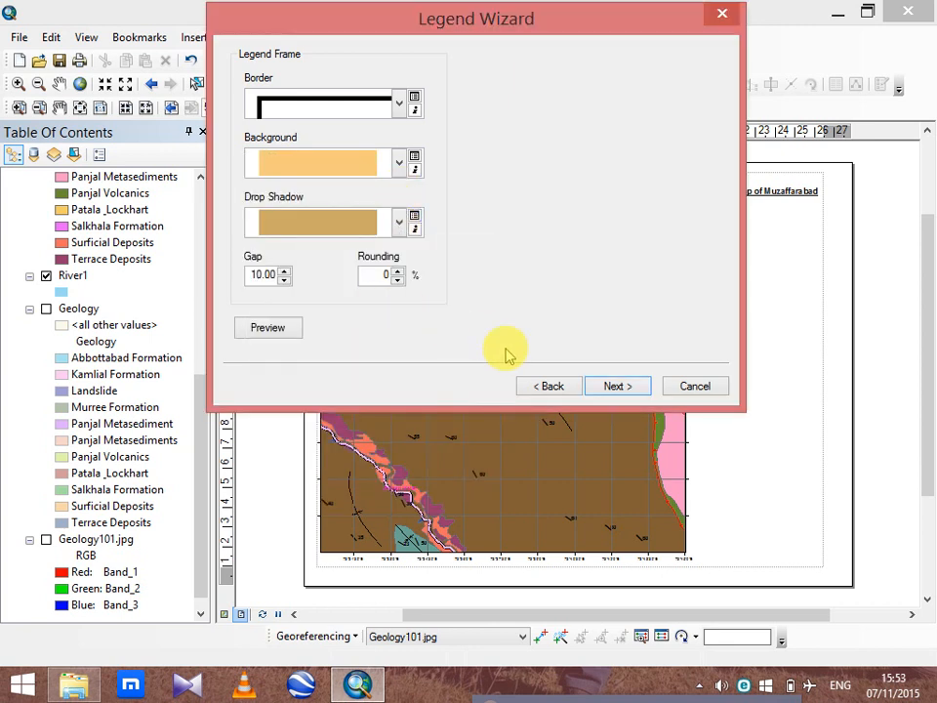
Finish the legend with default patches and spacing, and place it in the blank area right of the map, below the title.
click(618, 385)
click(618, 385)
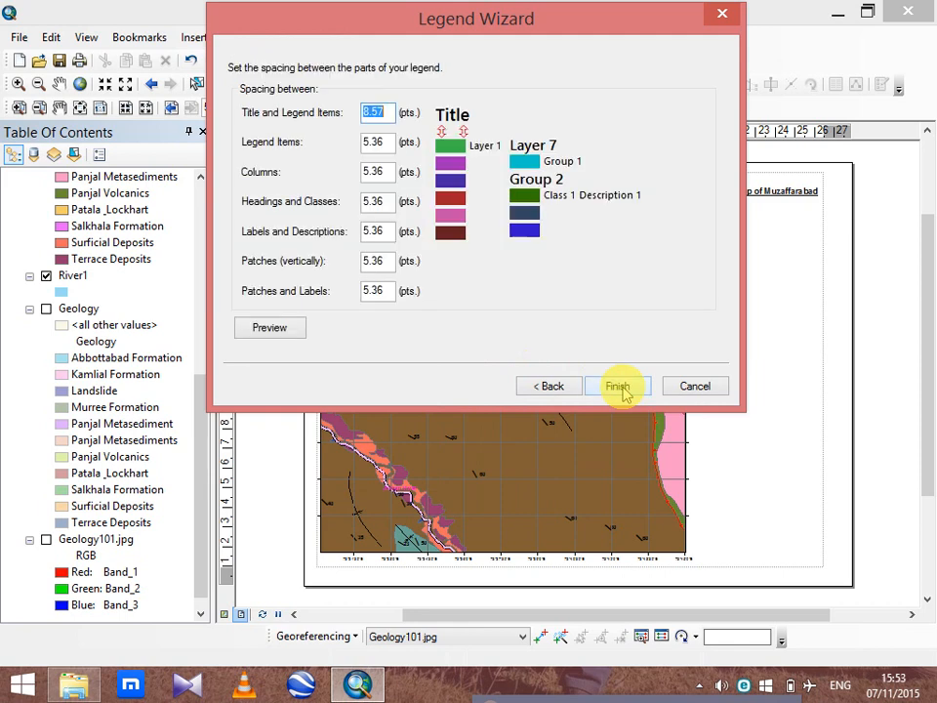
click(617, 386)
drag(562, 259, 766, 337)
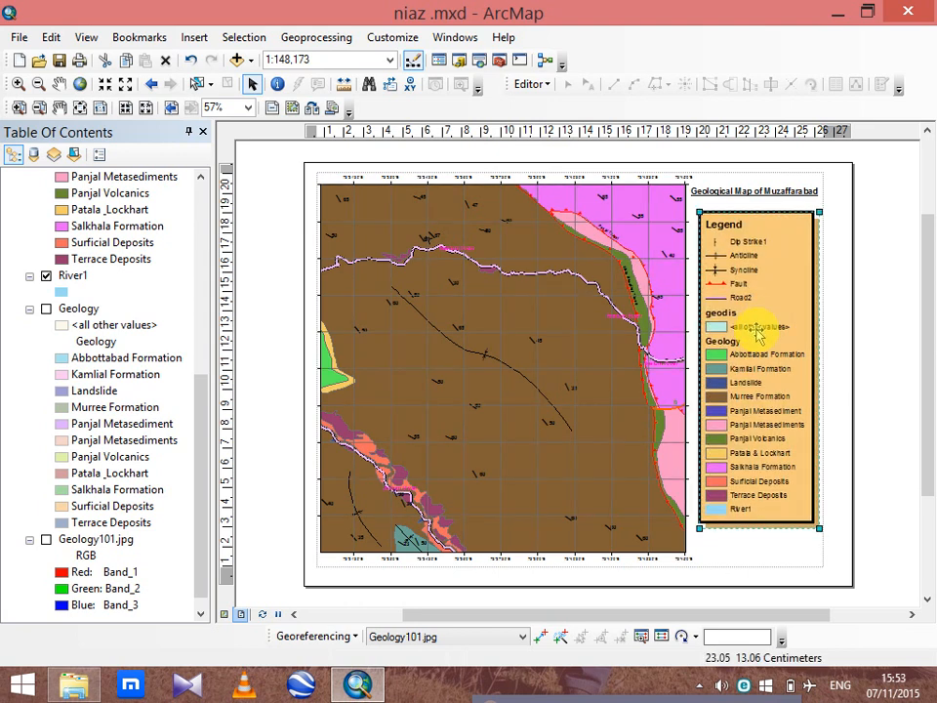
drag(759, 331, 755, 347)
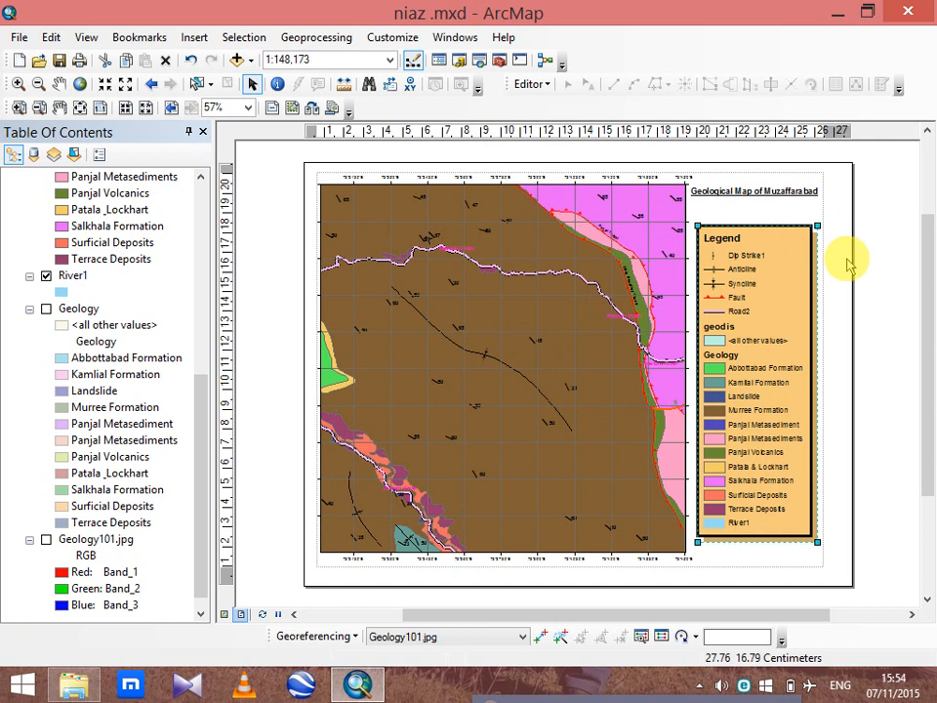
Insert the ESRI North 3 north arrow between the map title and the legend, and shift the legend slightly down to clear it.
click(194, 37)
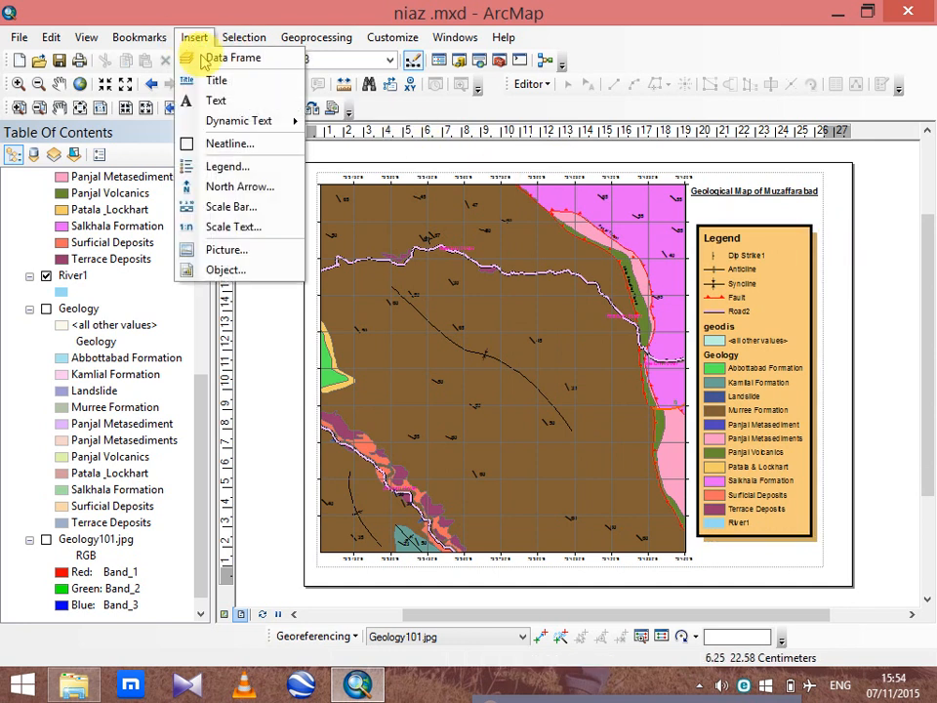
click(223, 185)
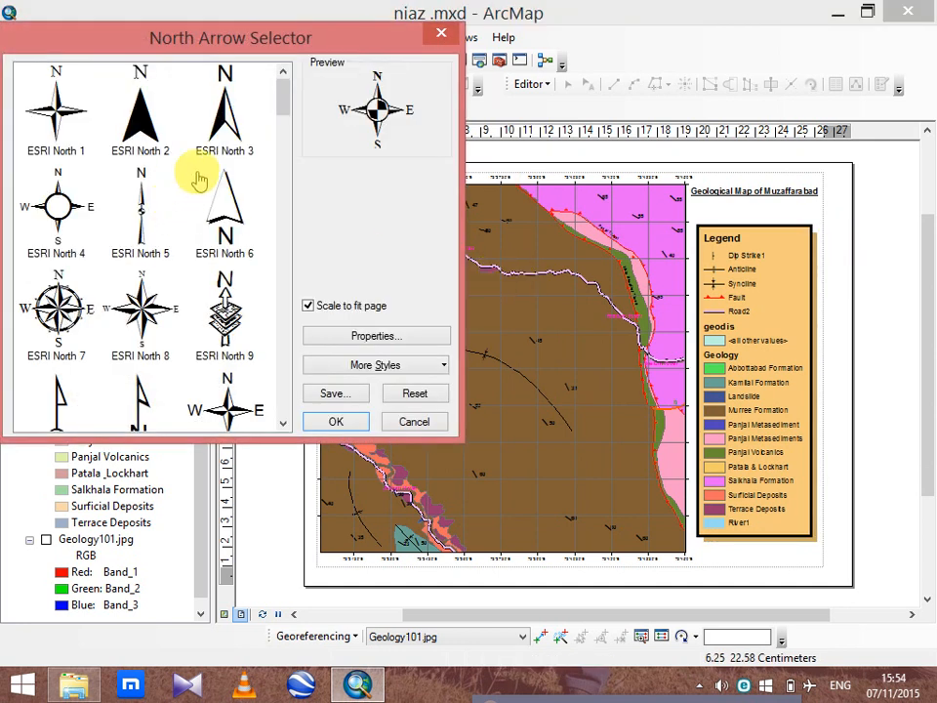
click(216, 132)
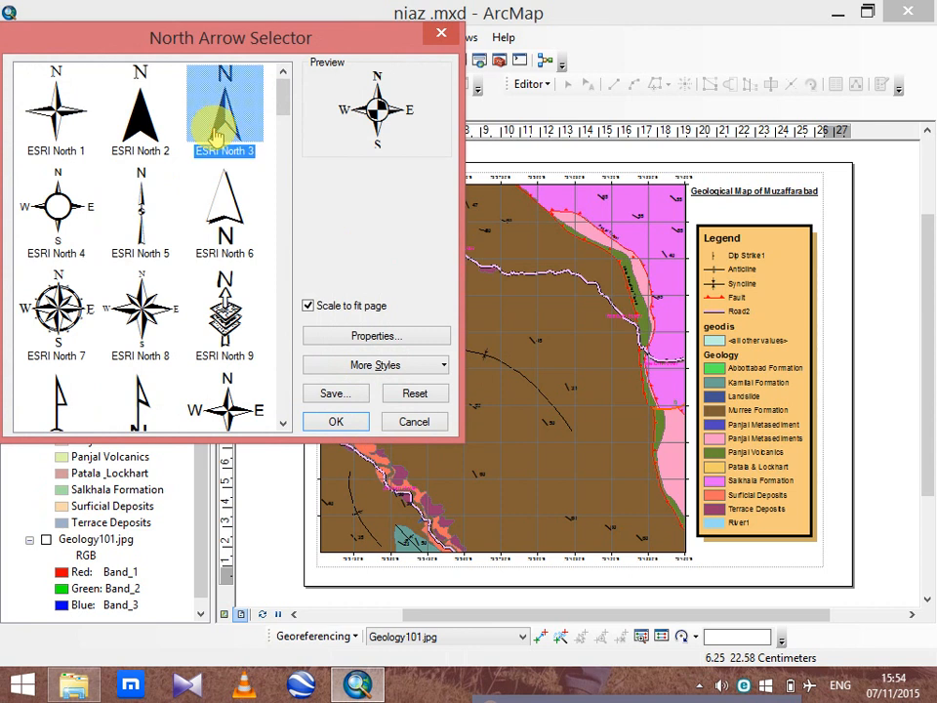
click(335, 421)
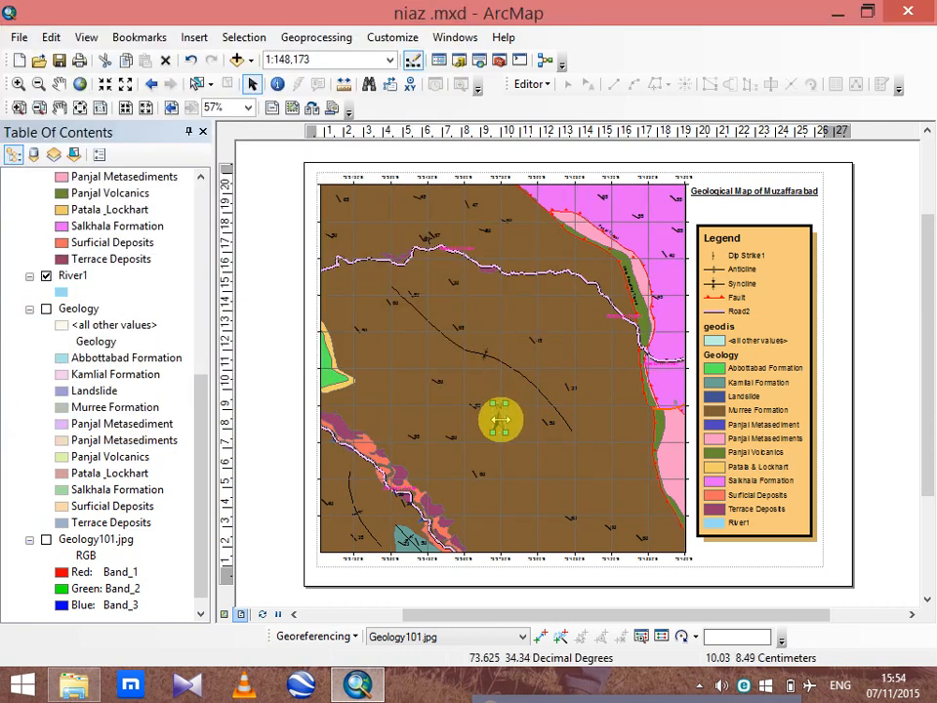
drag(758, 215, 751, 215)
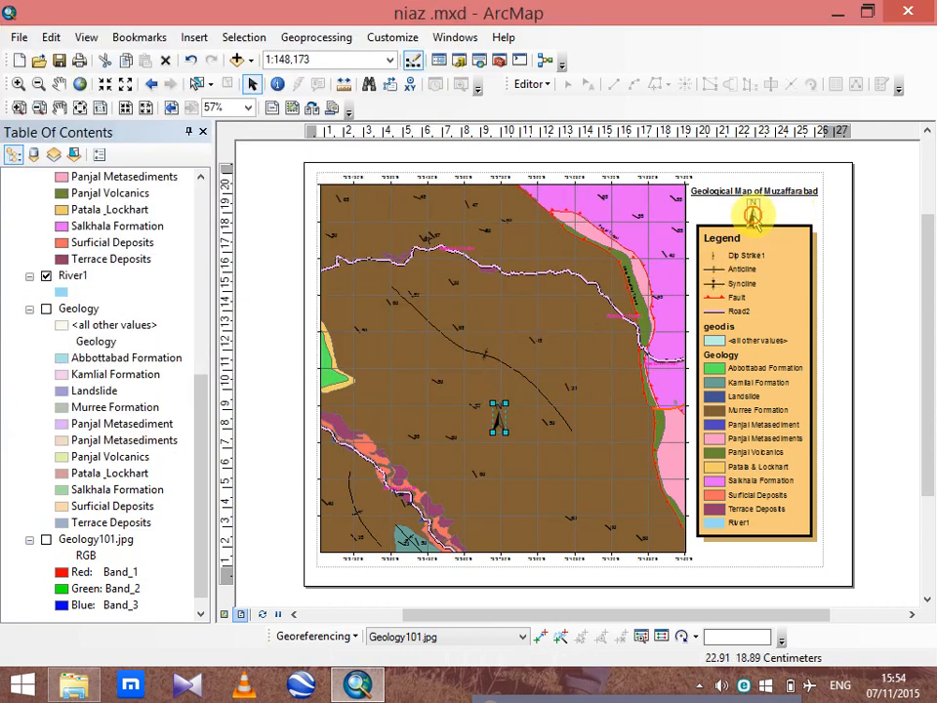
click(746, 295)
drag(750, 295, 750, 298)
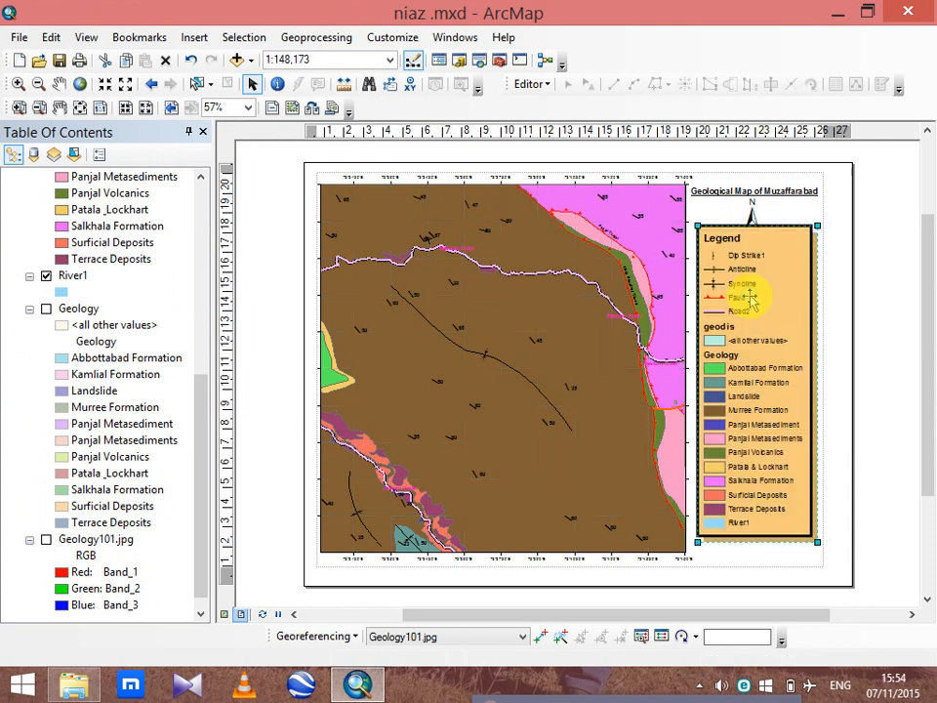
click(765, 215)
Insert the Alternating Scale Bar 1 scale bar and place it directly below the legend.
click(194, 37)
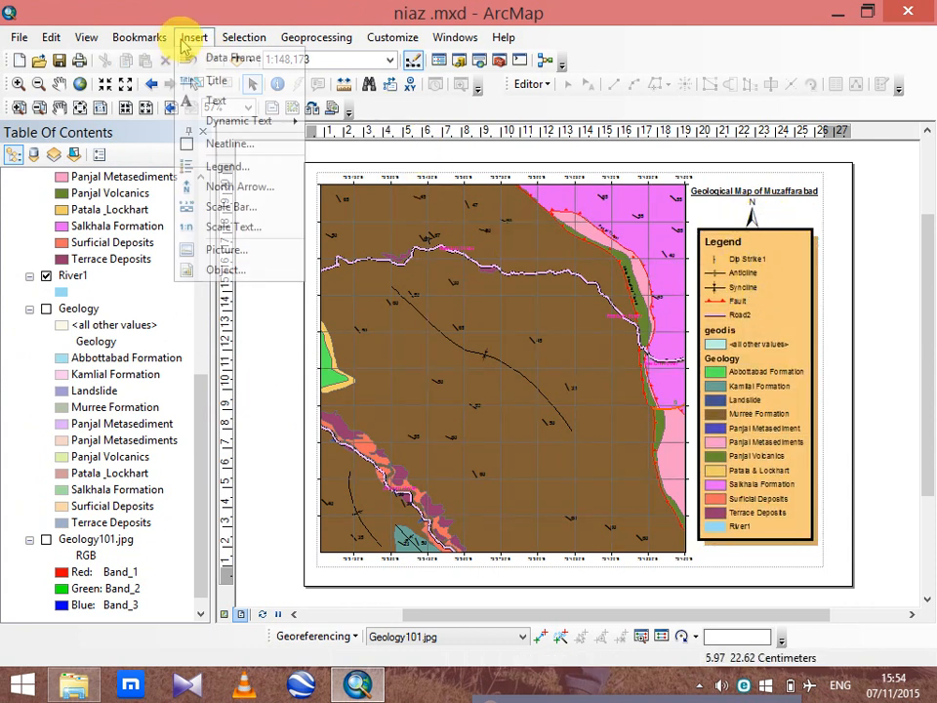
click(239, 207)
click(119, 309)
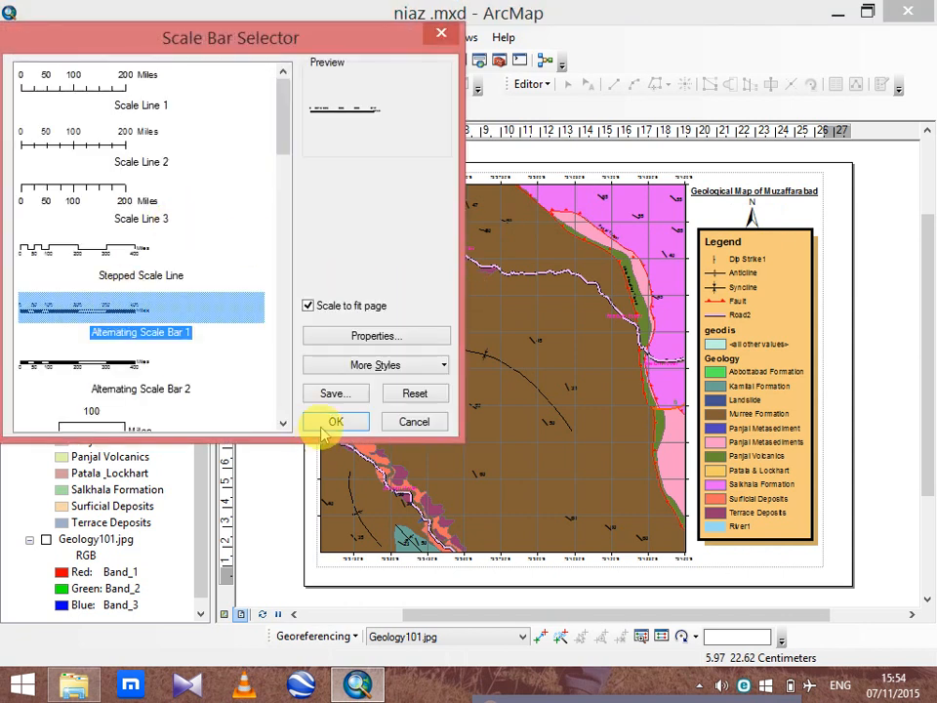
drag(368, 37, 303, 19)
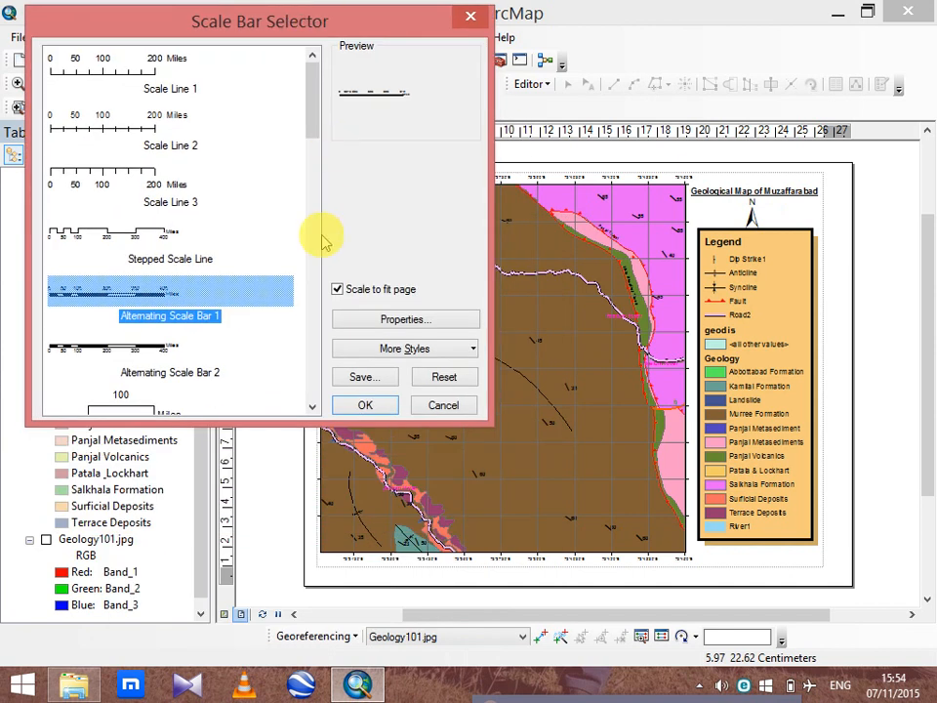
click(364, 406)
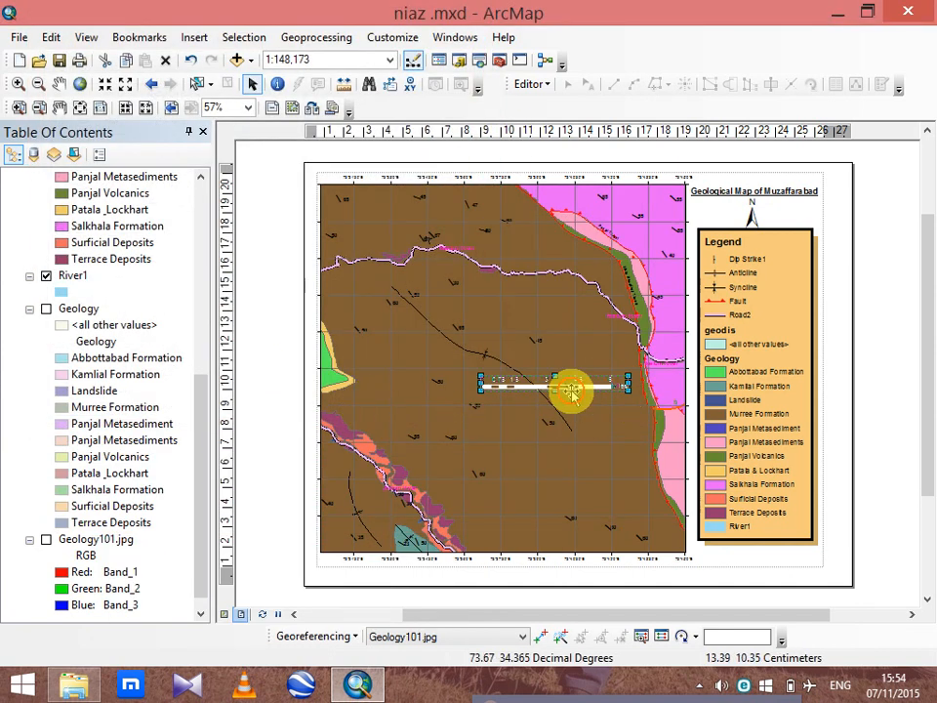
drag(565, 385, 778, 557)
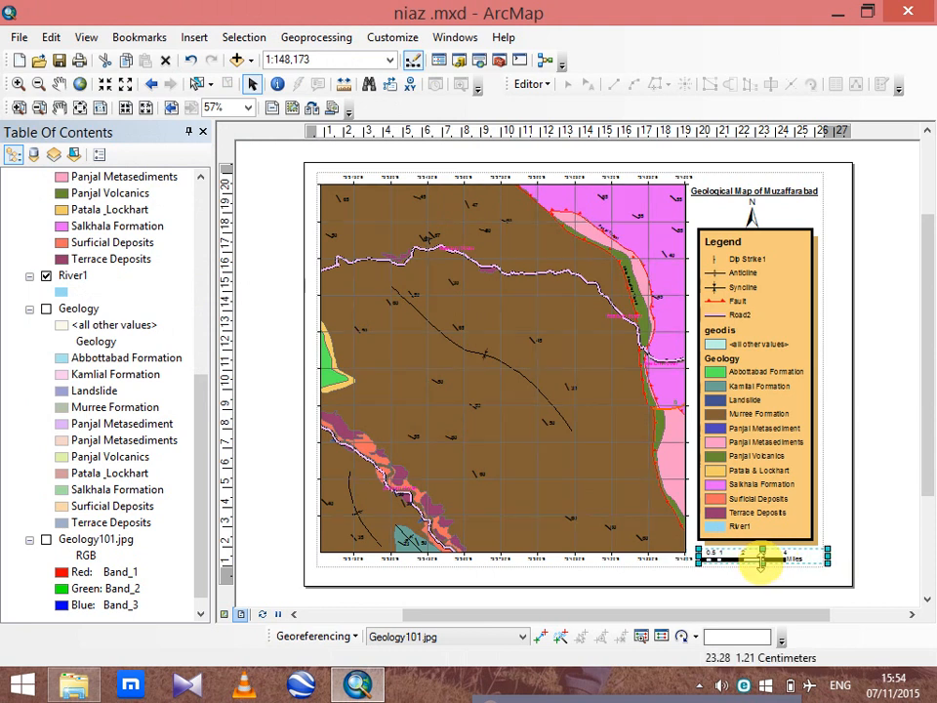
Nudge the scale bar slightly right beneath the legend.
click(839, 556)
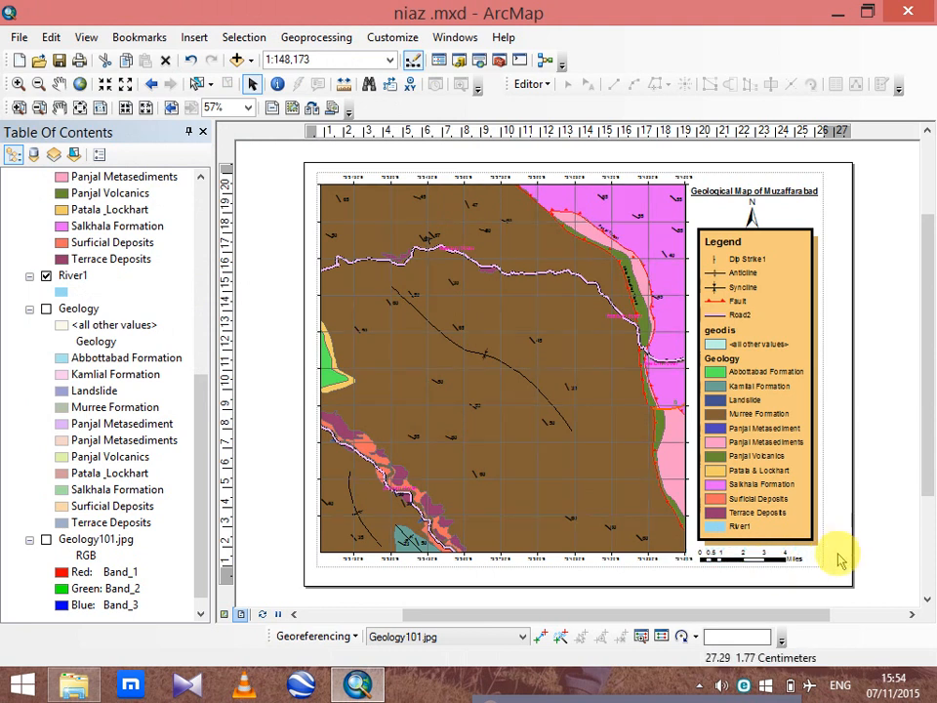
click(774, 556)
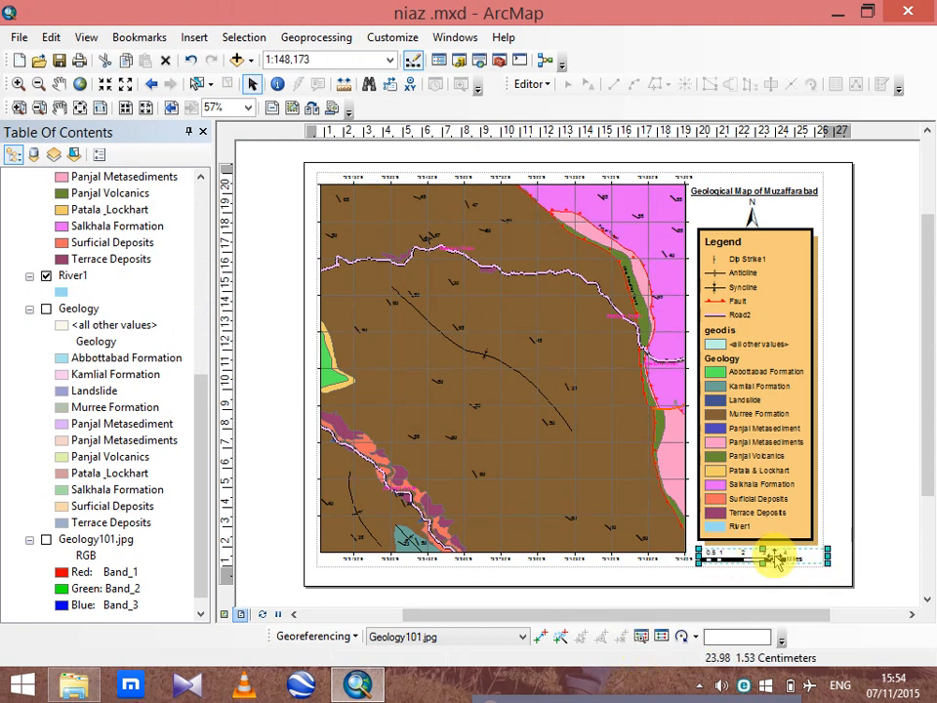
drag(774, 558, 776, 558)
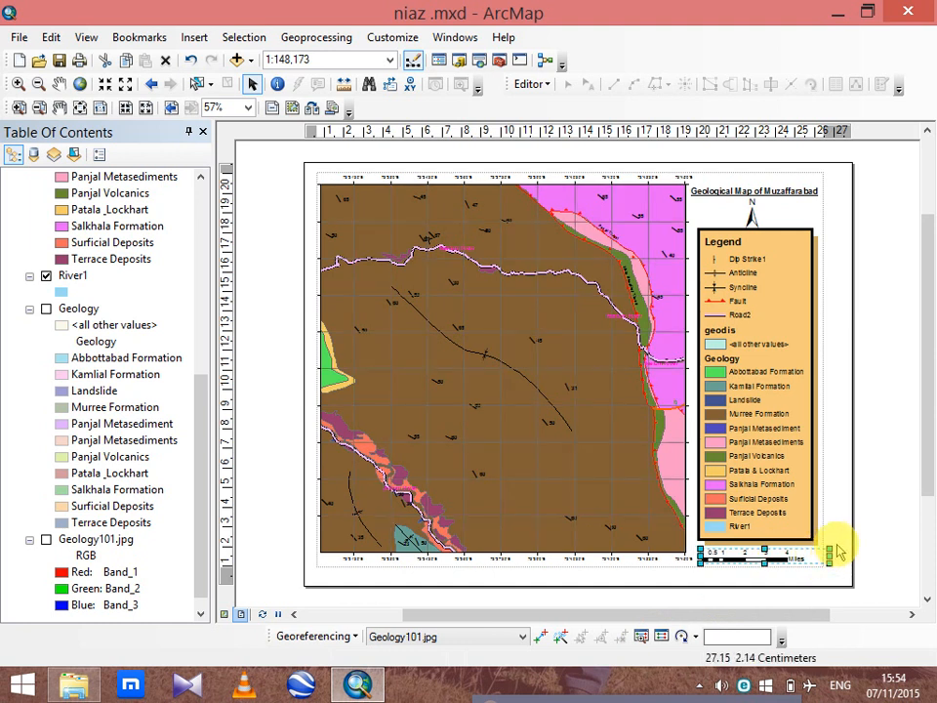
click(837, 552)
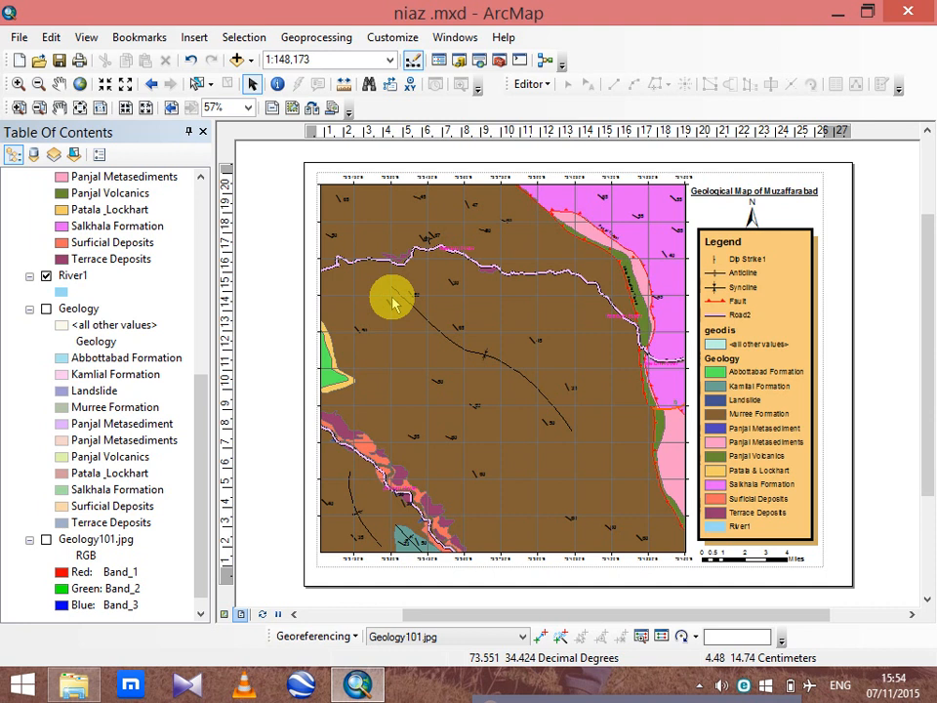
Move the map title up to the page margin and raise the north arrow to sit midway between title and legend.
click(776, 188)
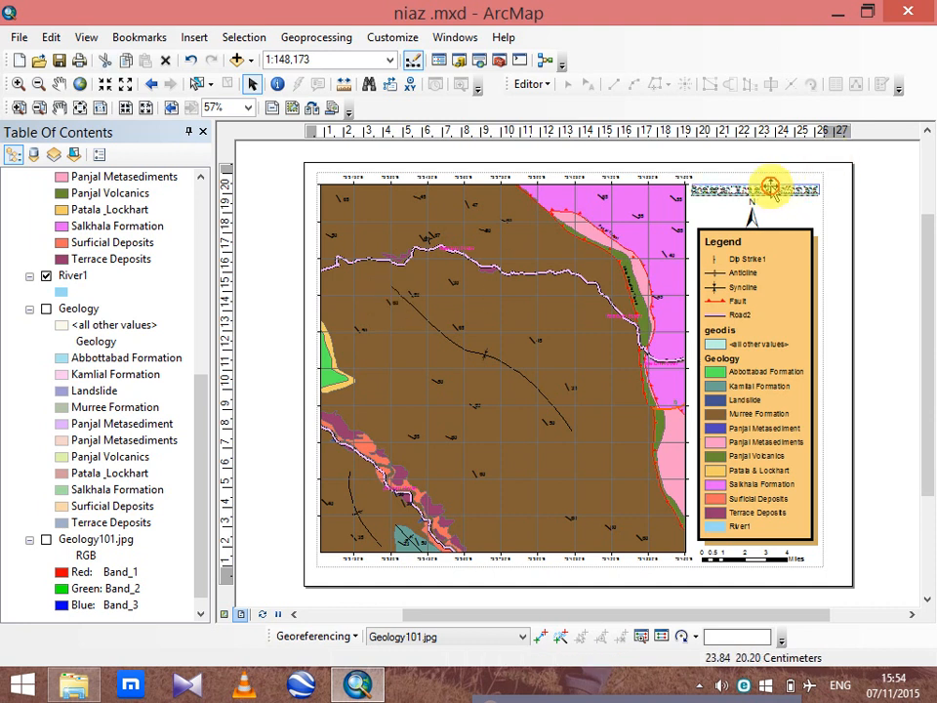
drag(770, 185, 778, 185)
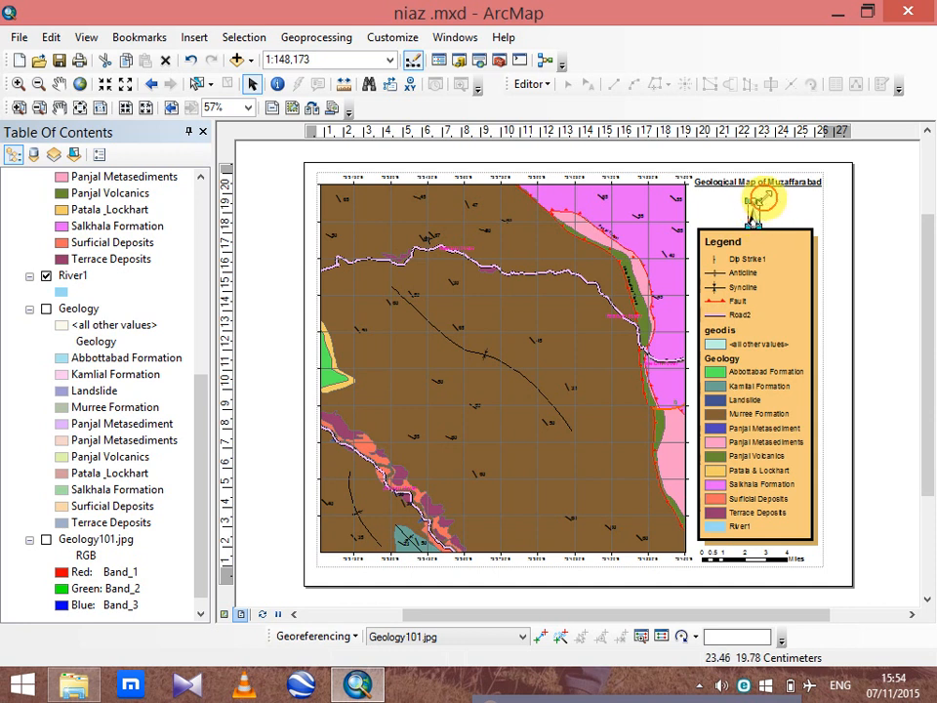
mouse_move(756, 200)
mouse_down()
mouse_move(757, 210)
mouse_move(751, 203)
mouse_up()
click(778, 214)
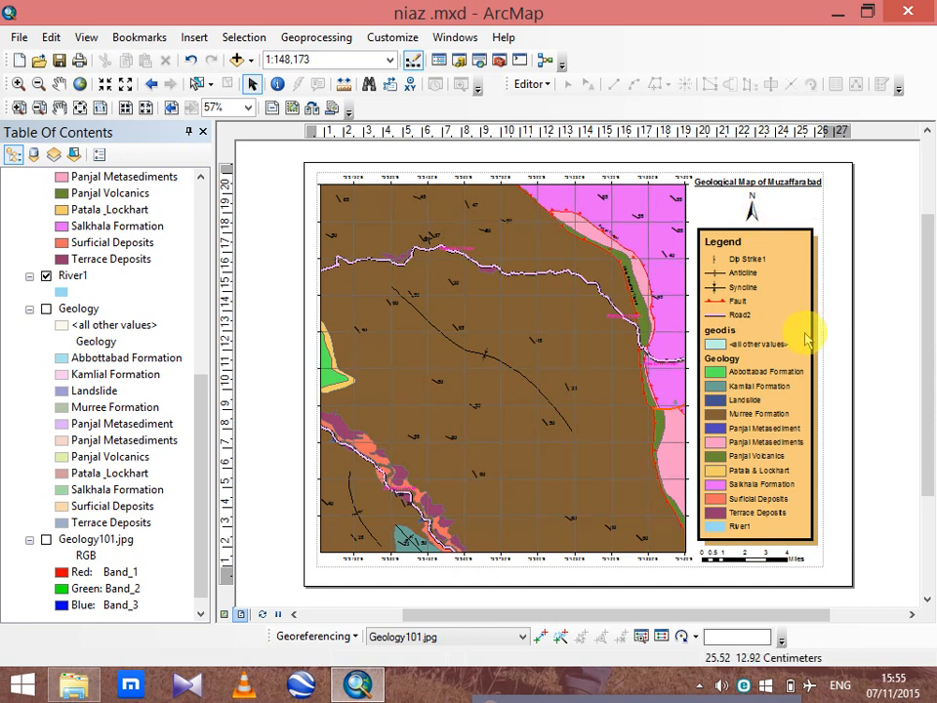
Shorten the map's data frame by raising its lower edge, leaving blank space beneath it on the page.
click(540, 540)
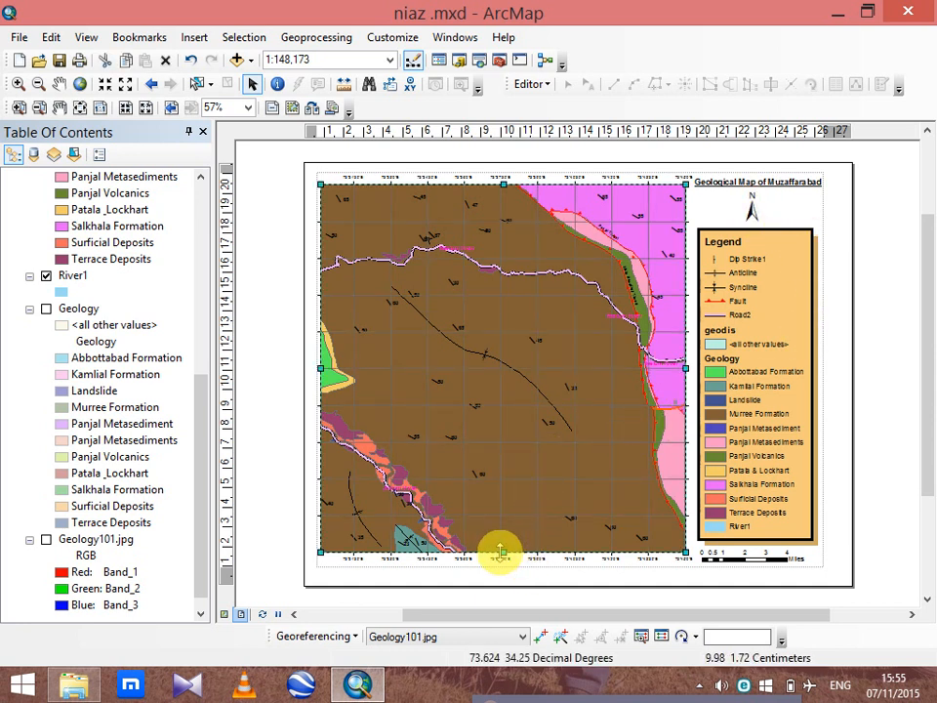
drag(500, 552, 514, 531)
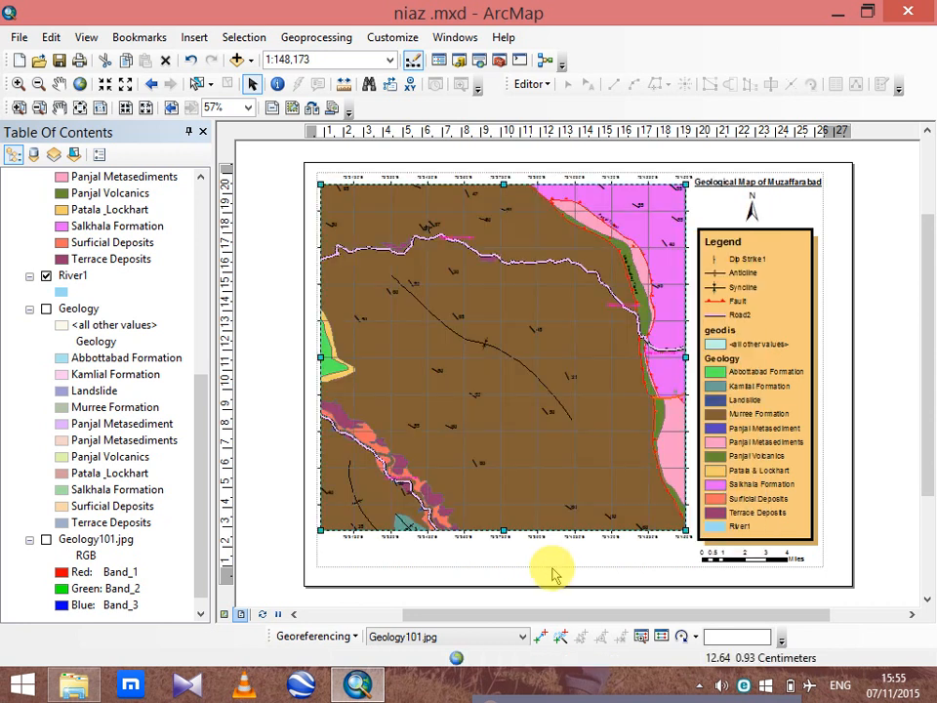
click(766, 569)
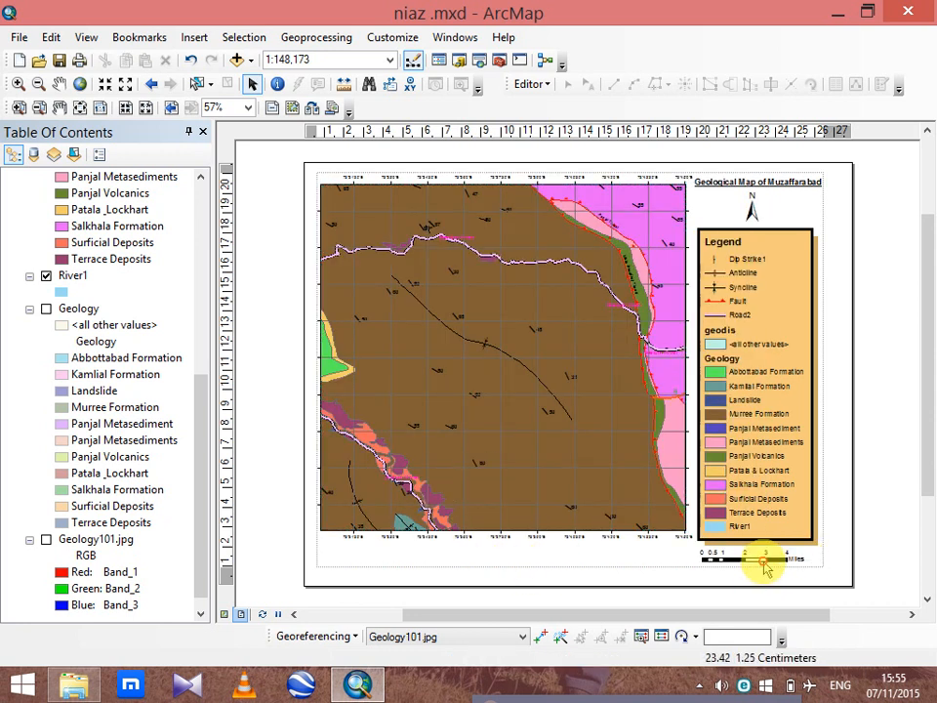
Move the scale bar into the blank space beneath the map frame and widen it.
click(760, 560)
drag(757, 561, 508, 570)
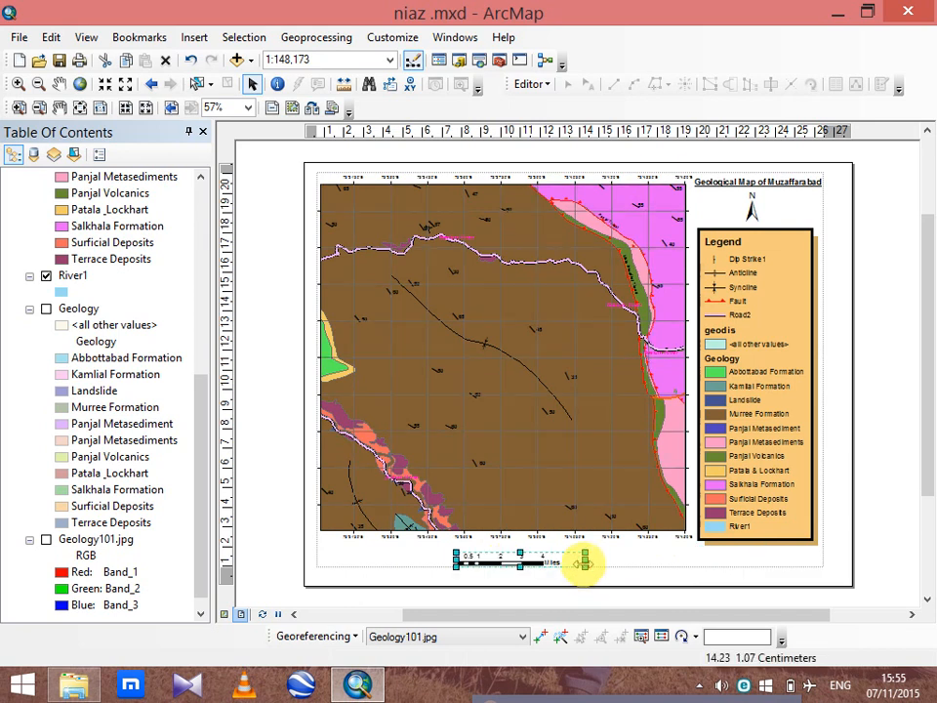
drag(586, 559, 548, 561)
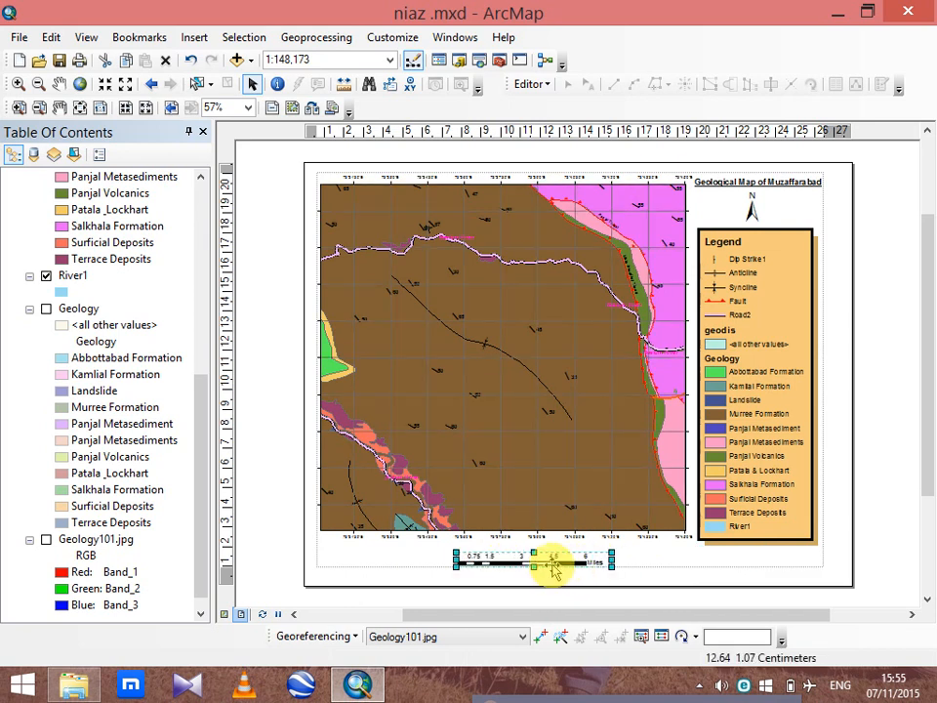
Change the scale bar's division units to Kilometers.
right_click(550, 563)
click(607, 554)
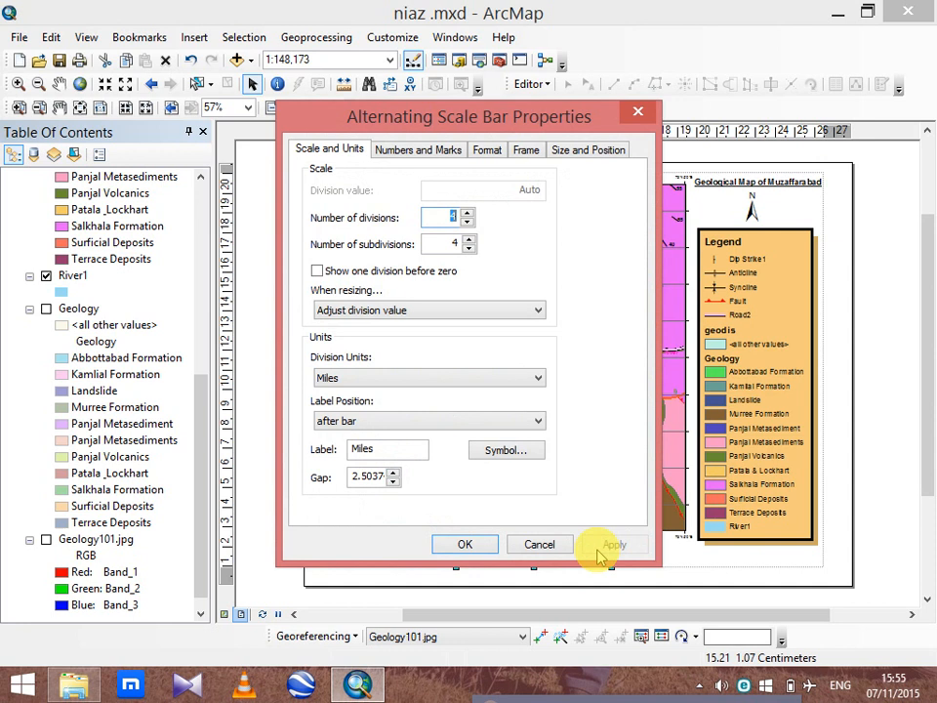
click(459, 378)
scroll(485, 402, up, 1)
click(435, 454)
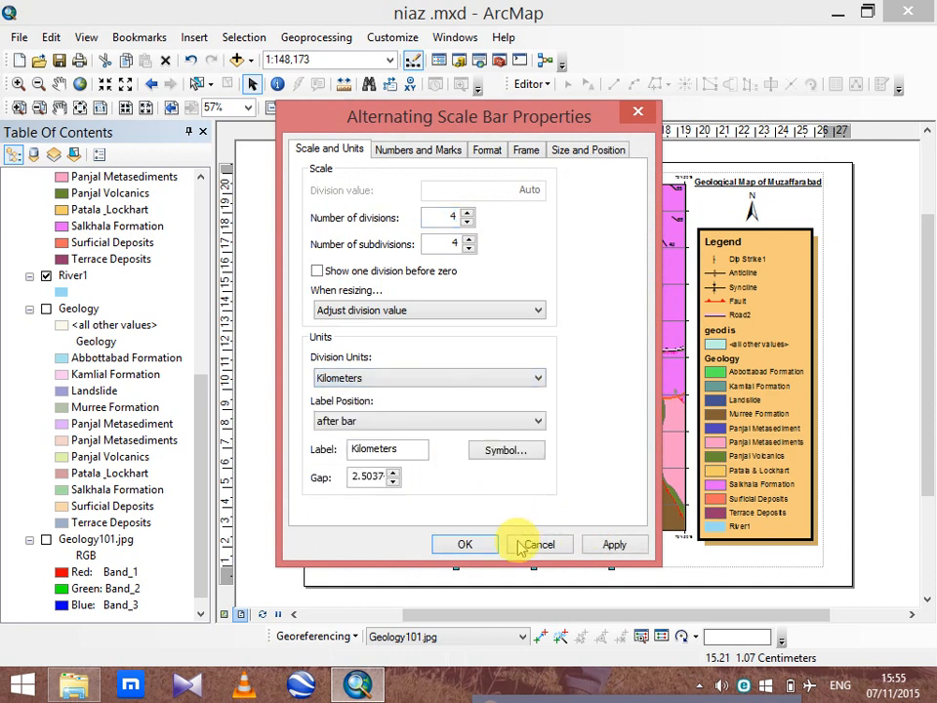
click(470, 544)
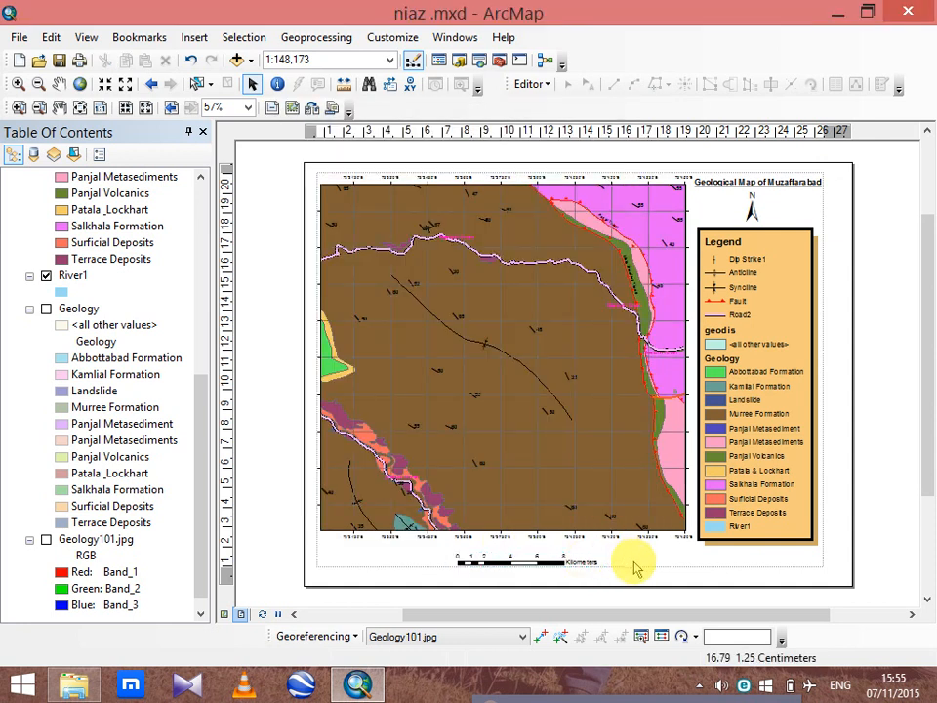
Insert a scale text element into the page layout.
click(194, 37)
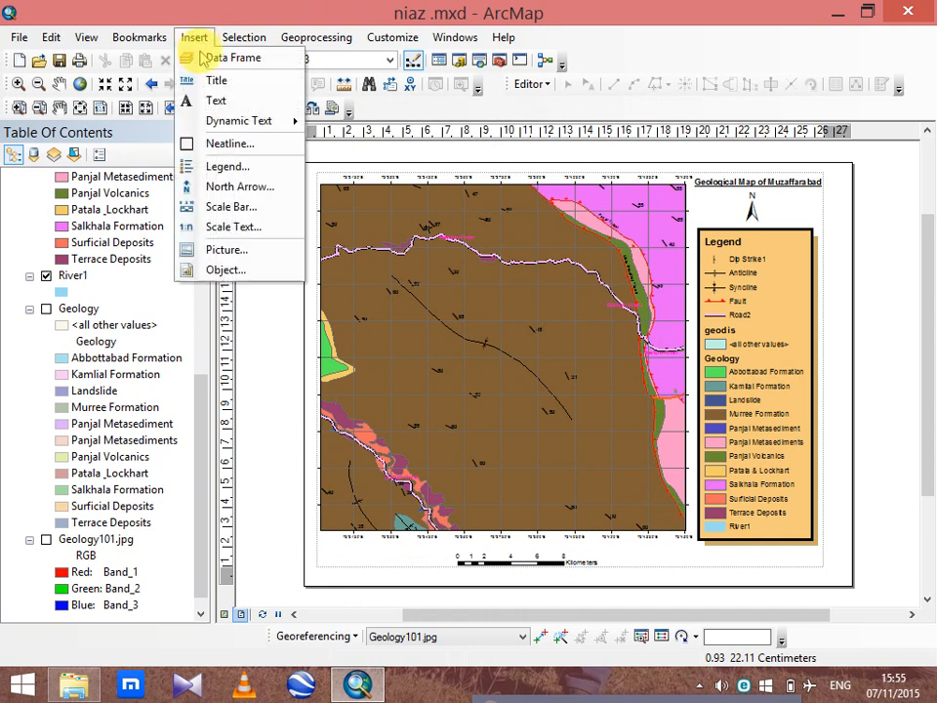
click(251, 238)
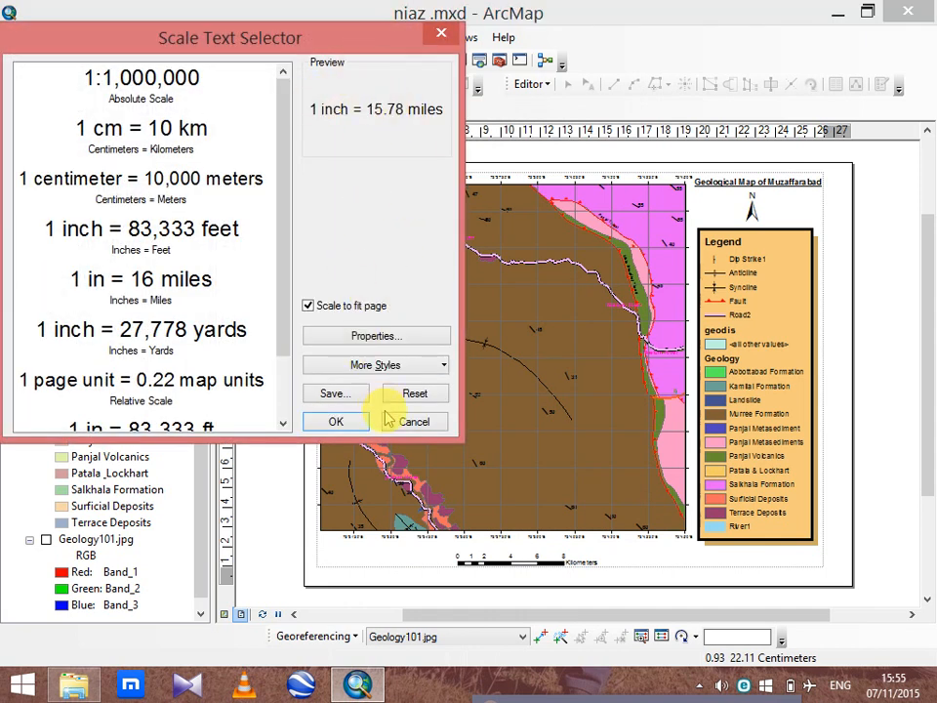
click(228, 78)
click(338, 421)
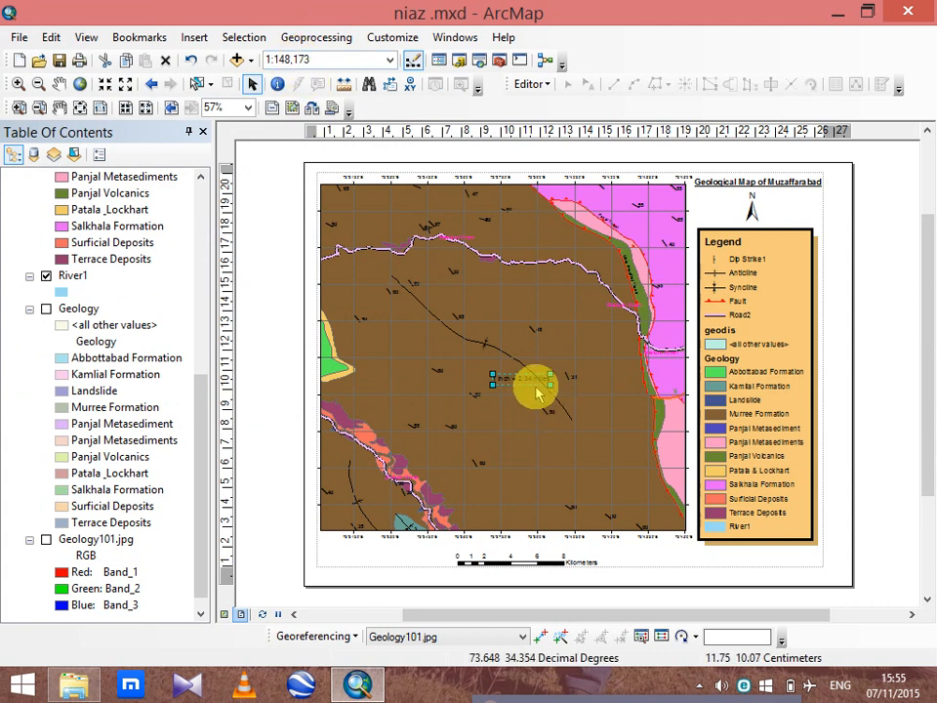
Change the scale text's style to Absolute Scale.
double_click(529, 382)
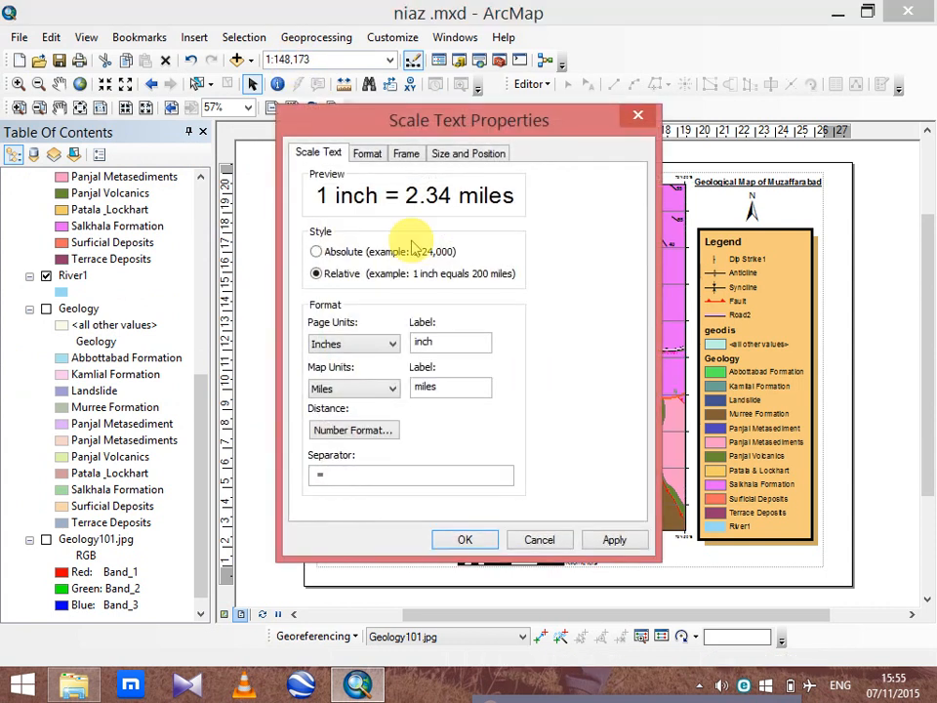
click(368, 154)
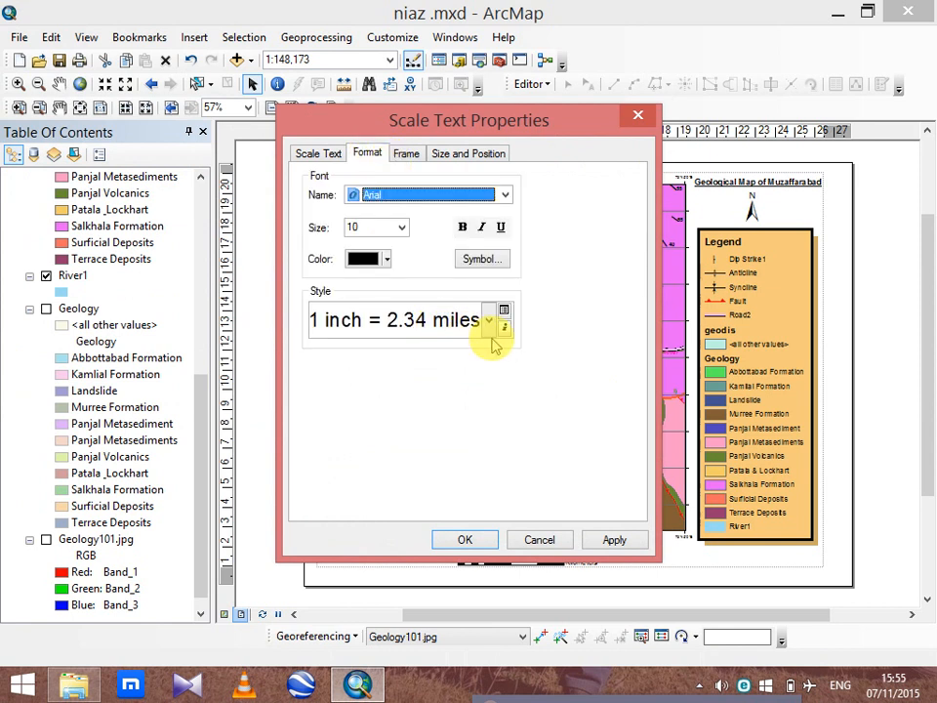
click(489, 322)
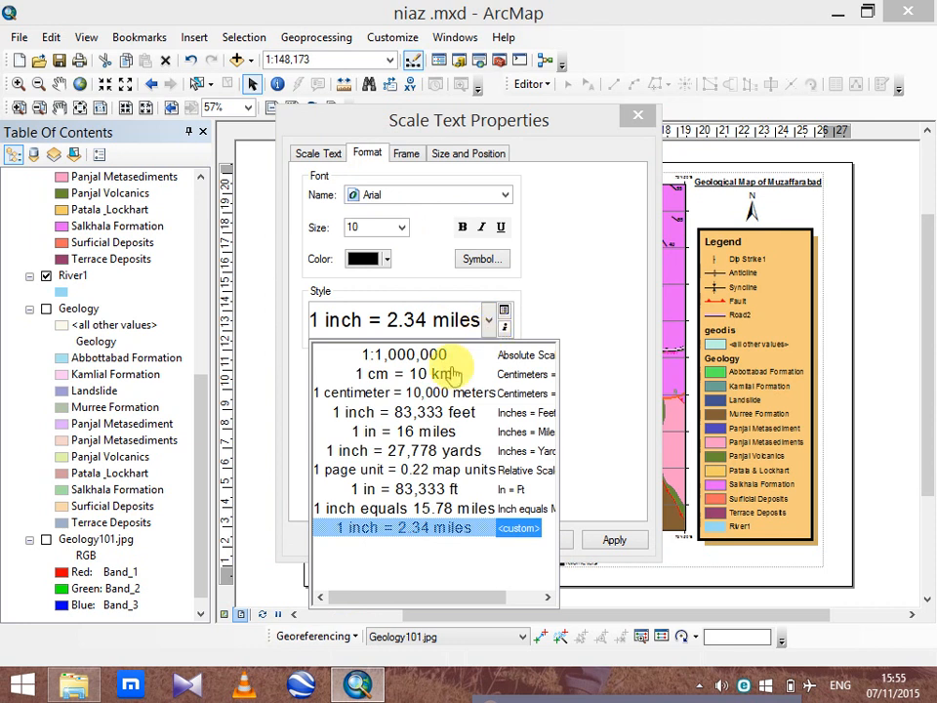
click(422, 358)
click(464, 542)
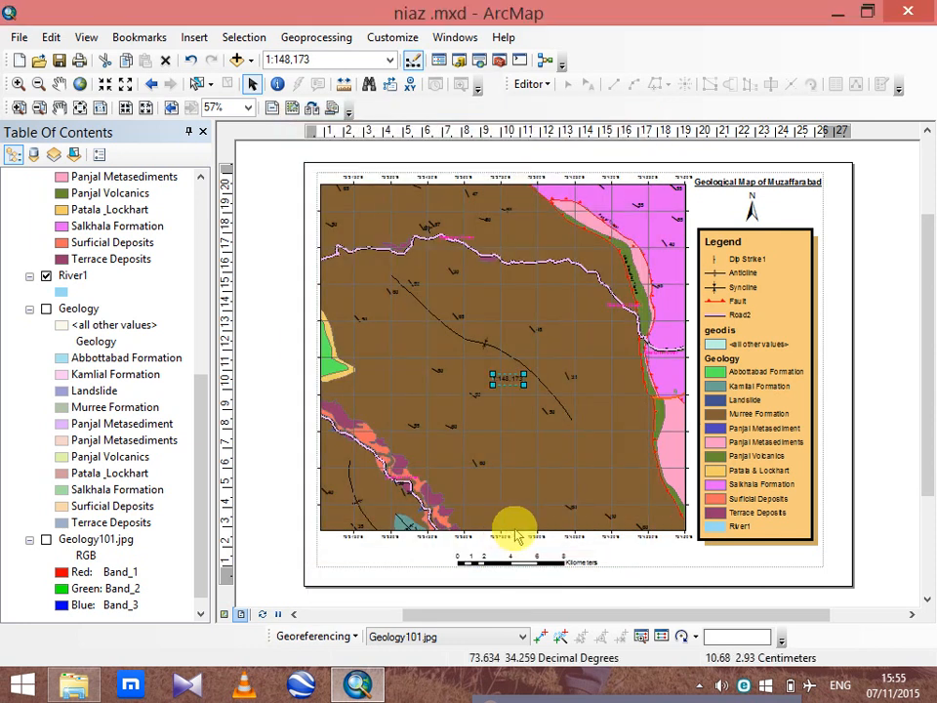
Place the scale text below the legend and enlarge it, and nudge the legend slightly right.
drag(662, 555, 742, 558)
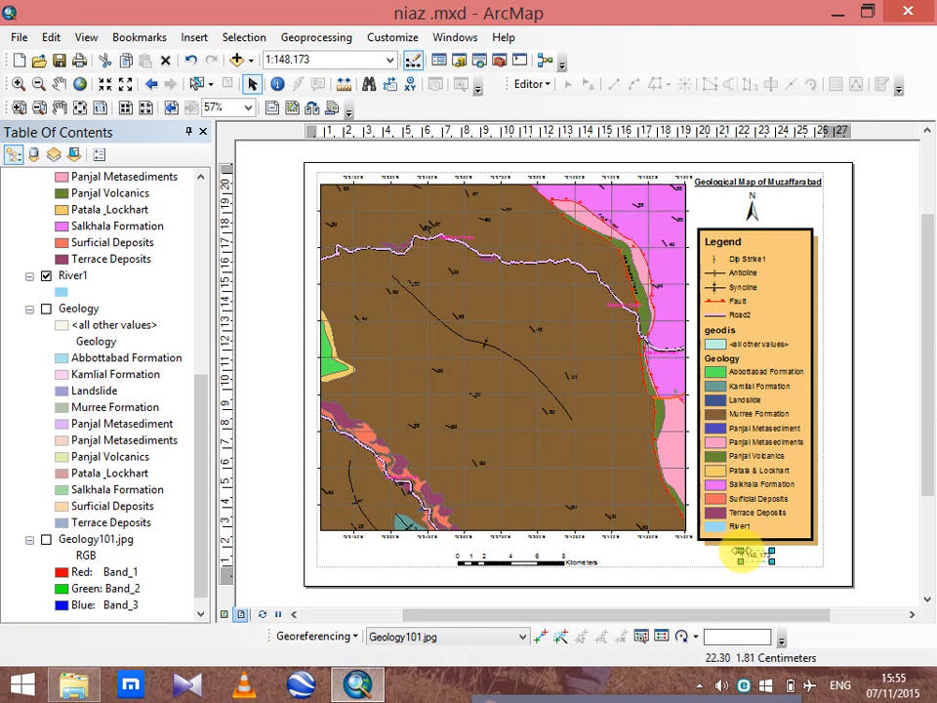
drag(729, 550, 727, 548)
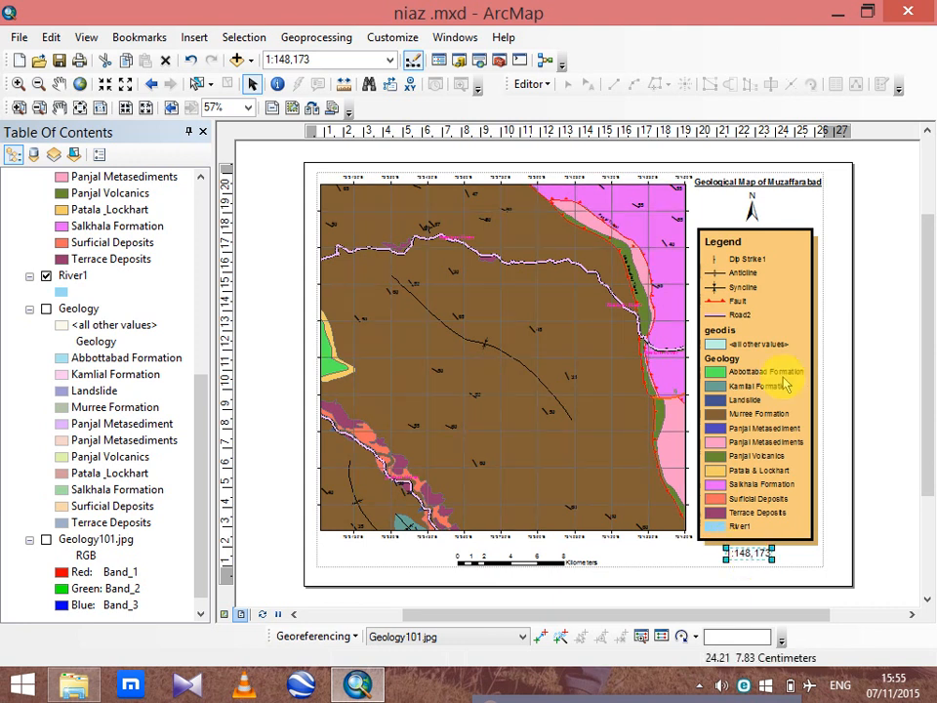
click(780, 303)
key(Right)
key(Right)
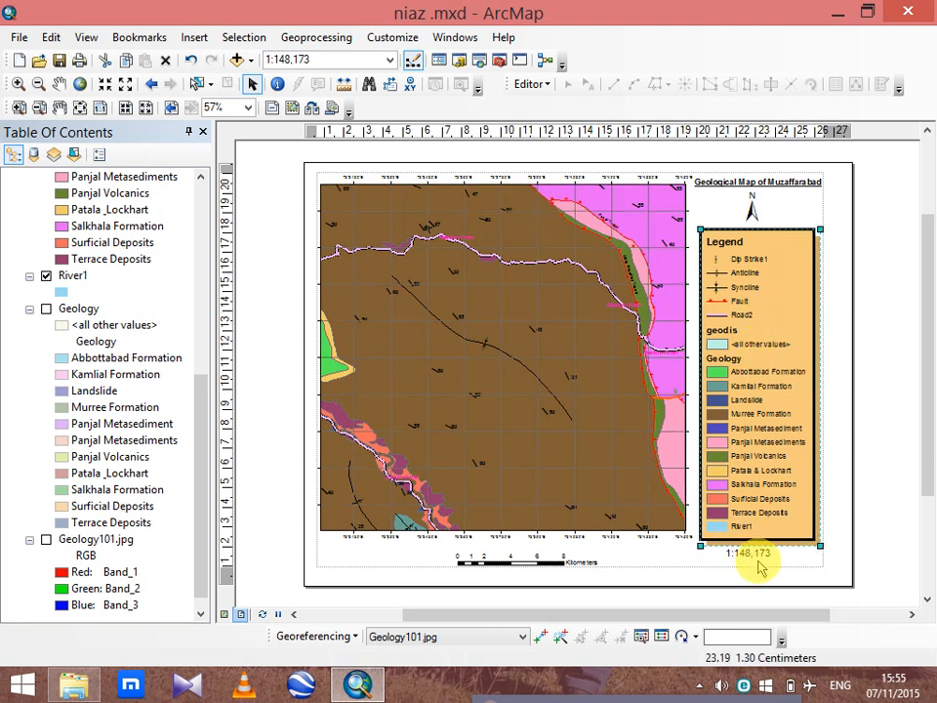
Lower the legend to the bottom page margin and move the scale text into the gap between north arrow and legend.
drag(750, 553, 665, 560)
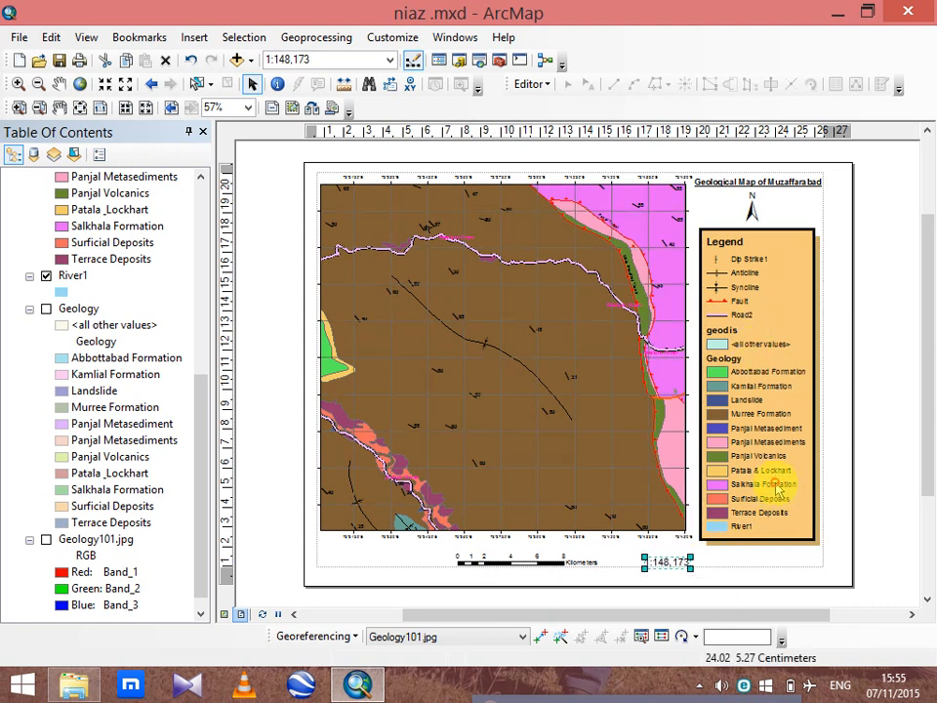
mouse_move(767, 468)
mouse_down()
mouse_move(762, 495)
mouse_move(774, 496)
mouse_move(770, 485)
mouse_up()
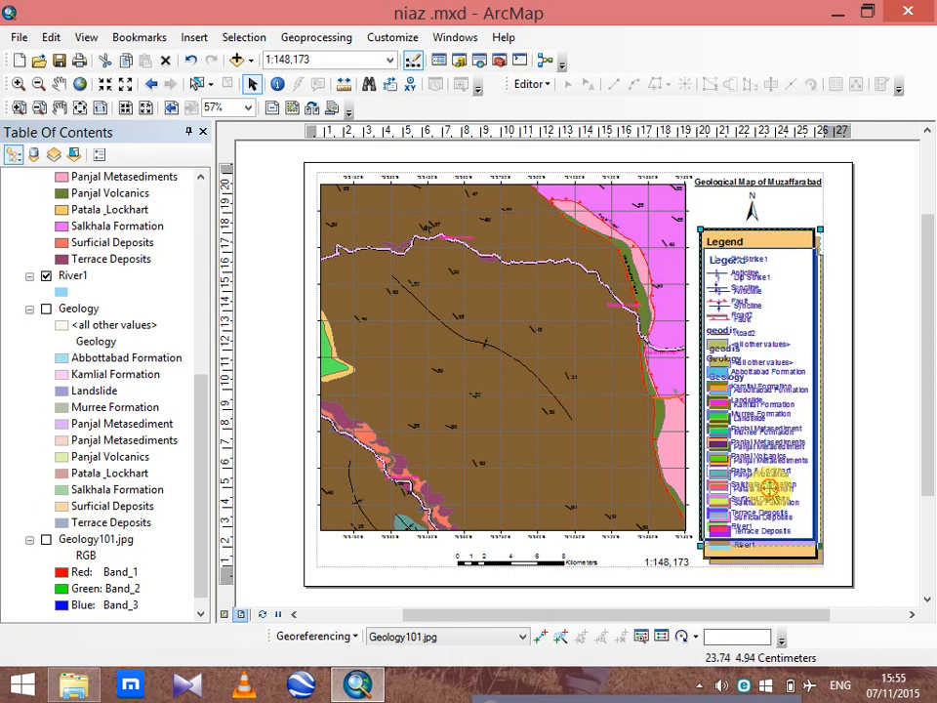
click(668, 562)
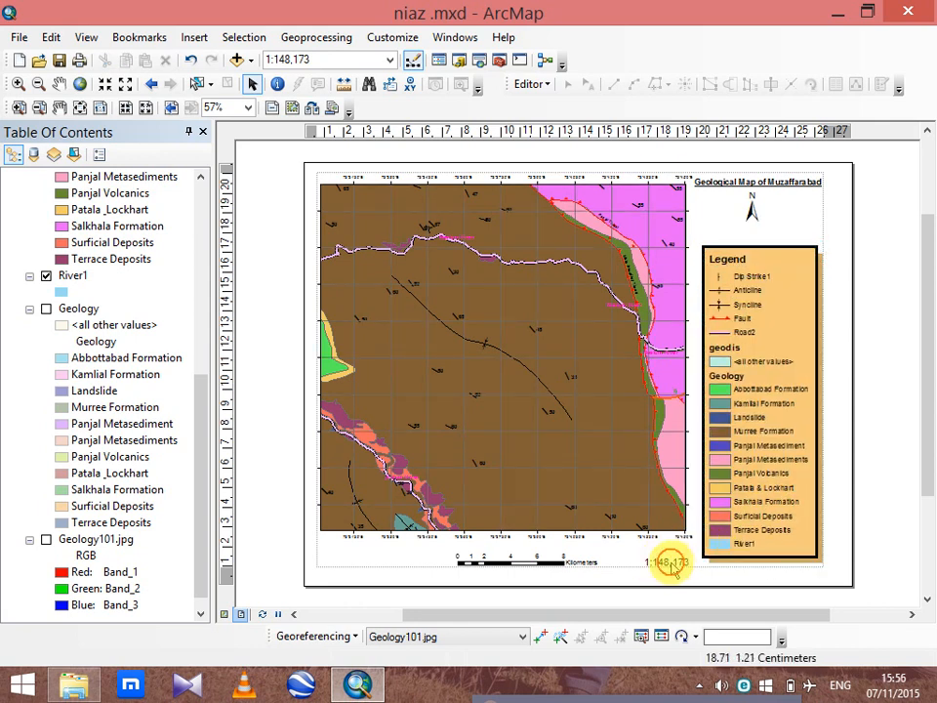
drag(668, 564, 764, 237)
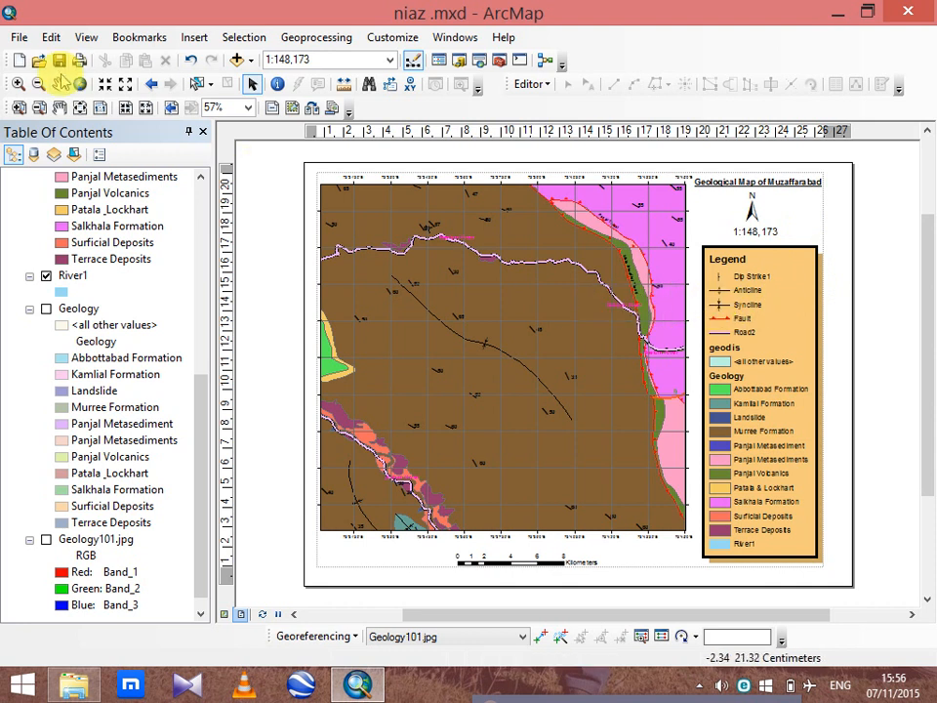
Export the map layout as a JPEG at 150 dpi into the ArcGIS folder.
click(20, 39)
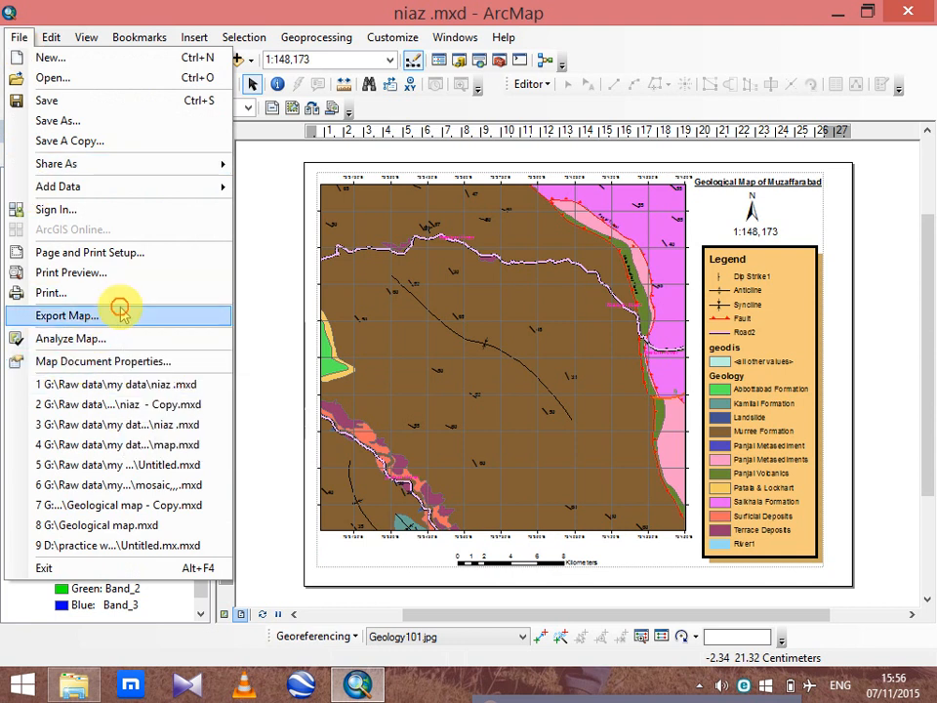
click(120, 312)
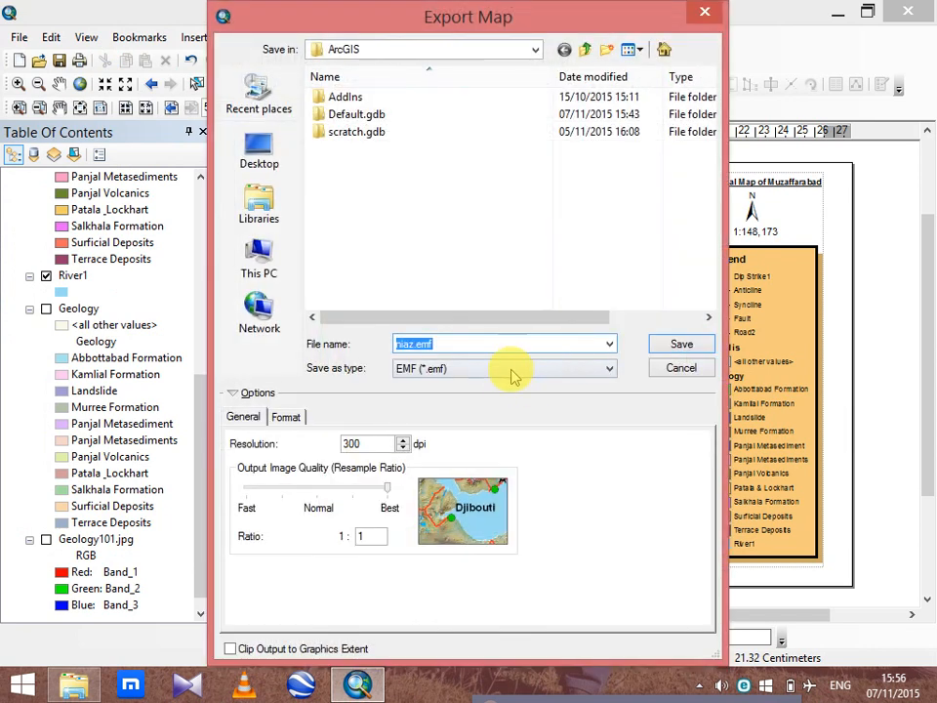
click(513, 370)
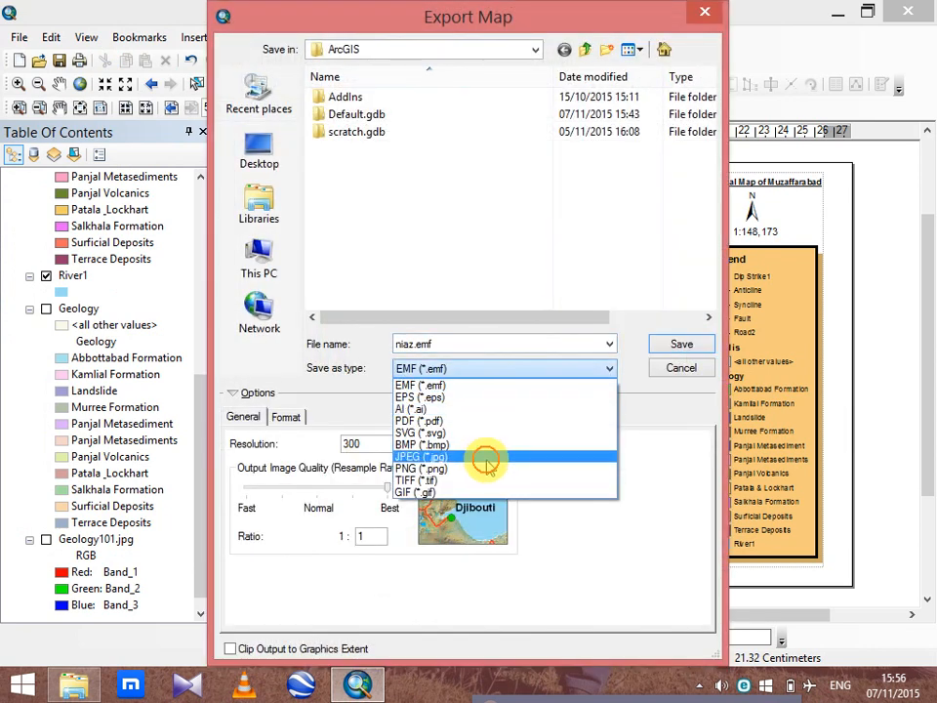
click(478, 456)
double_click(337, 444)
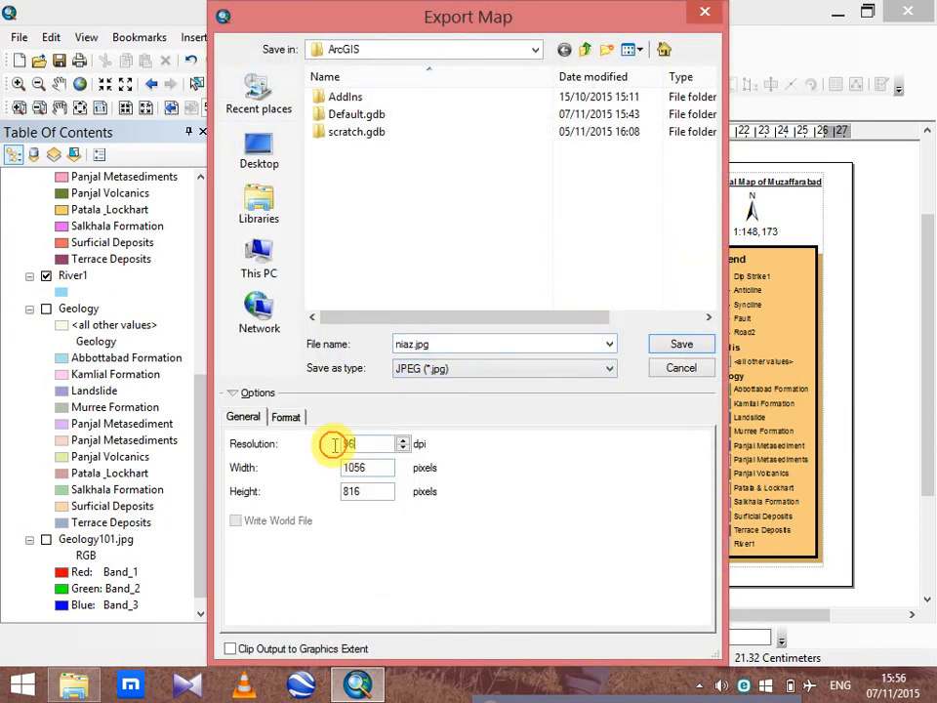
text(150)
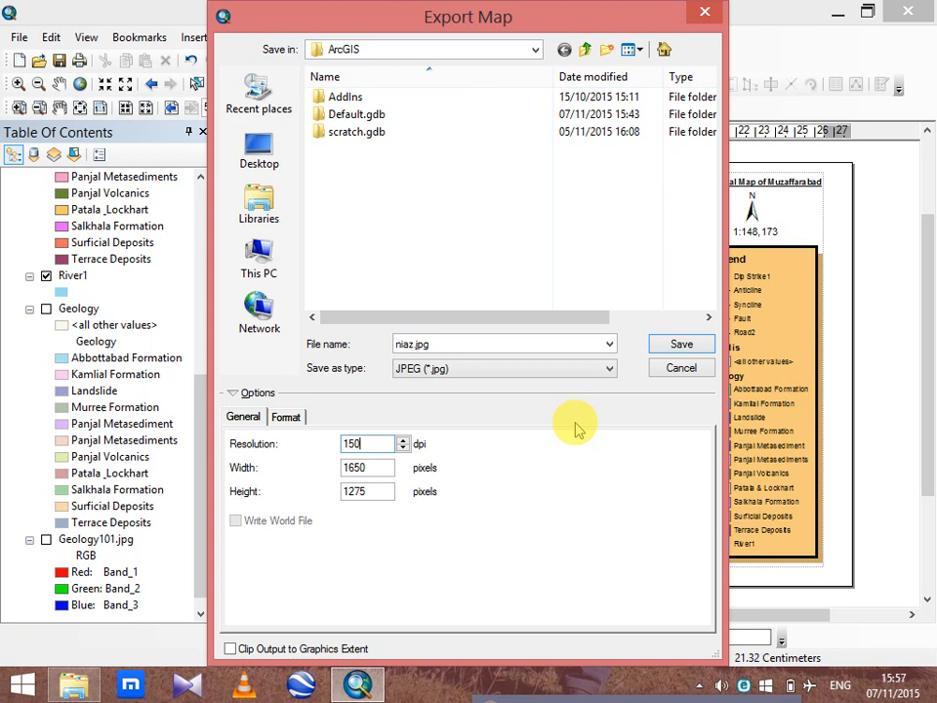
click(694, 342)
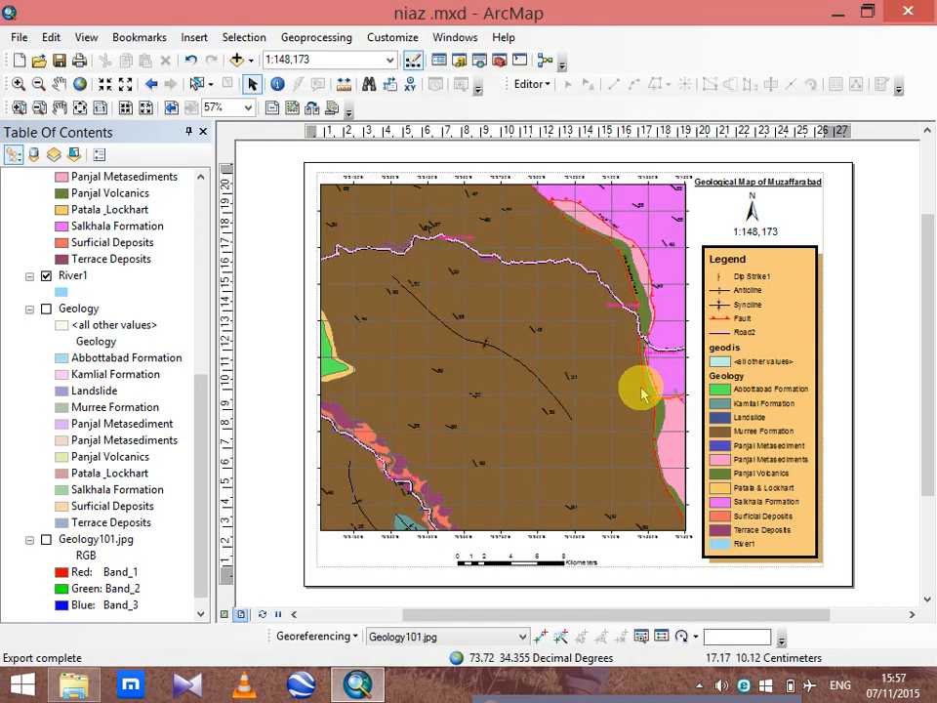
Export the map layout again as a 150 dpi JPEG, this time to the Desktop.
click(20, 38)
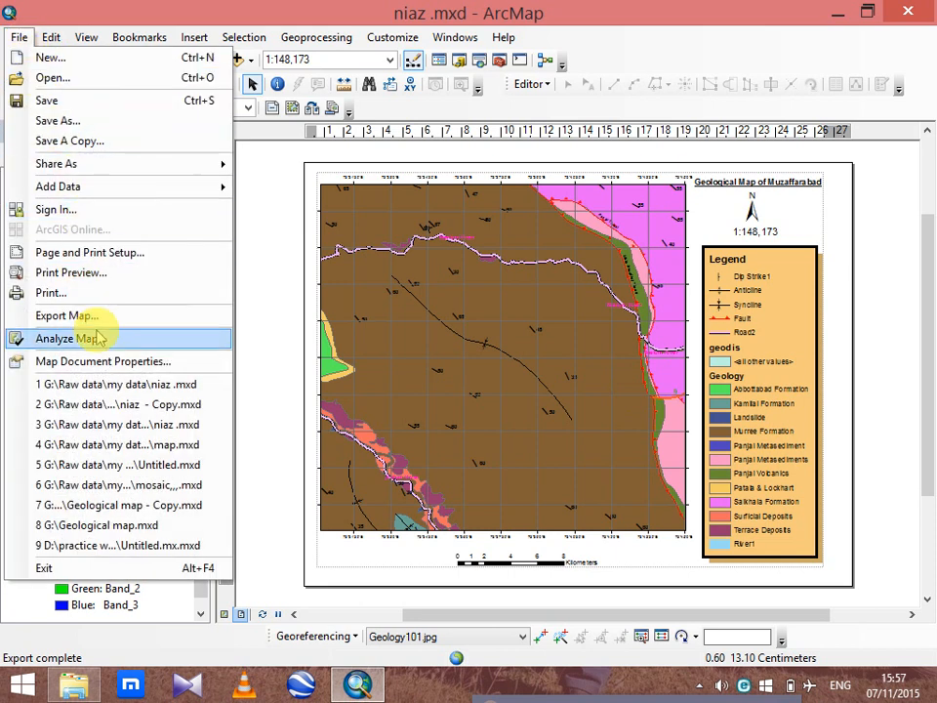
click(95, 317)
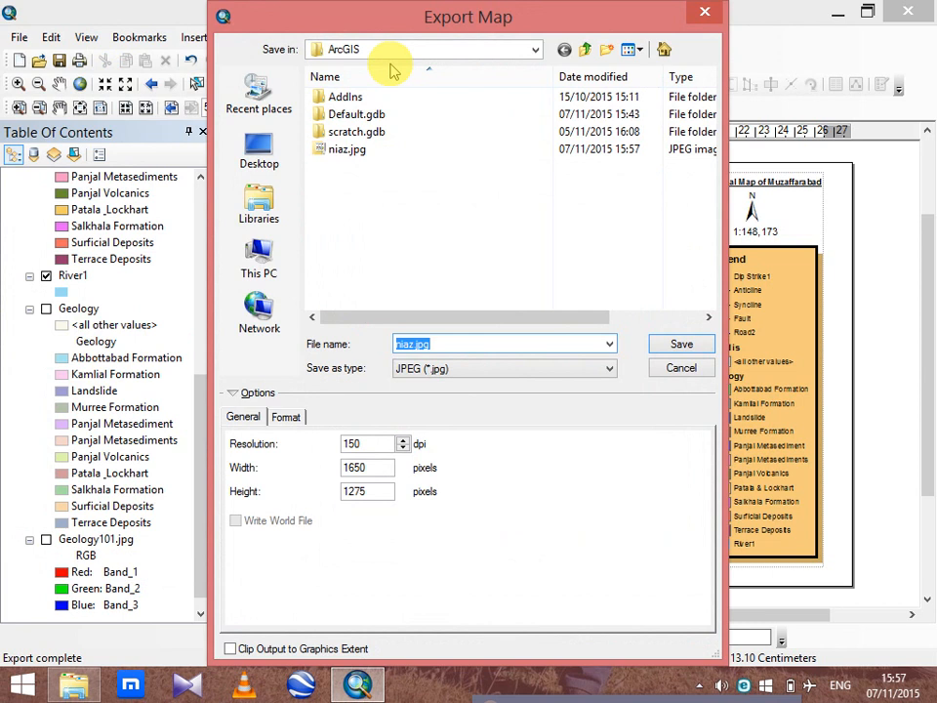
click(259, 164)
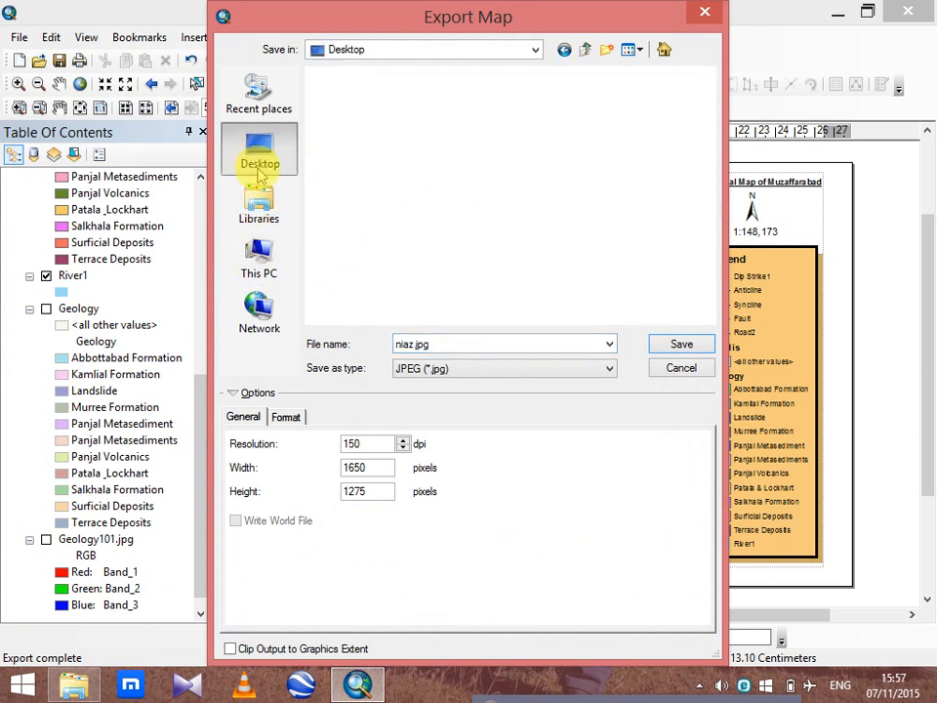
click(675, 343)
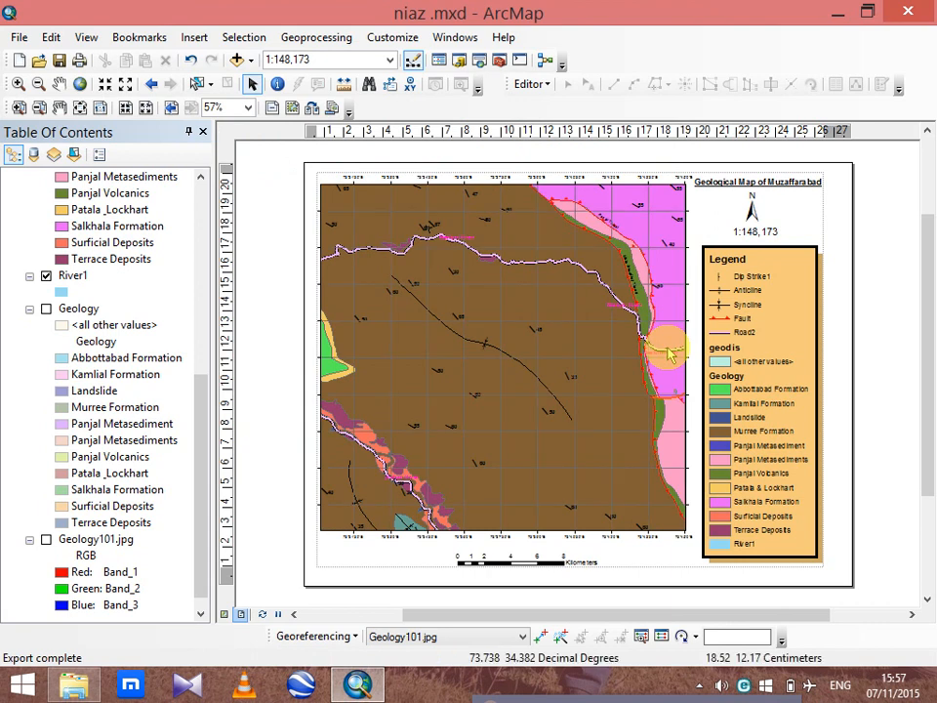
Open the exported map JPEG from the desktop, inspect the finished layout, and close the image viewer.
click(839, 13)
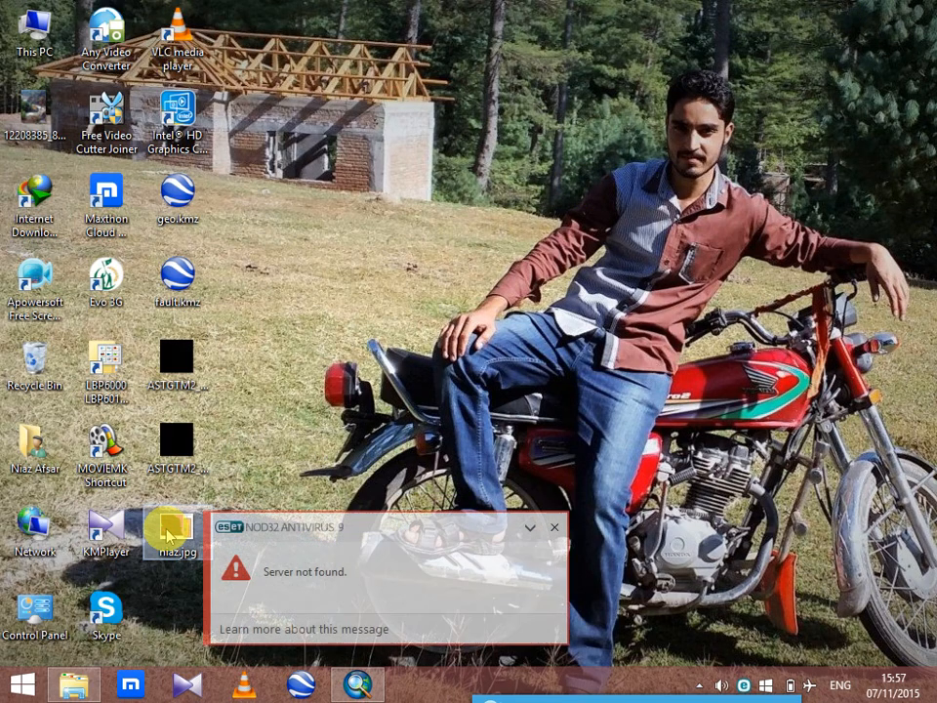
double_click(168, 532)
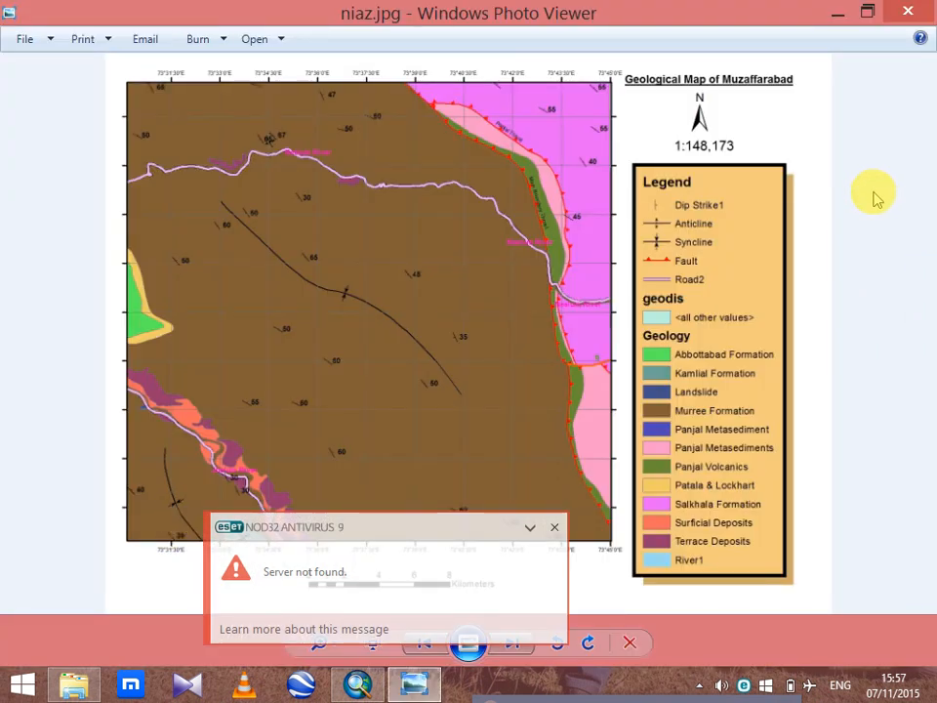
click(553, 528)
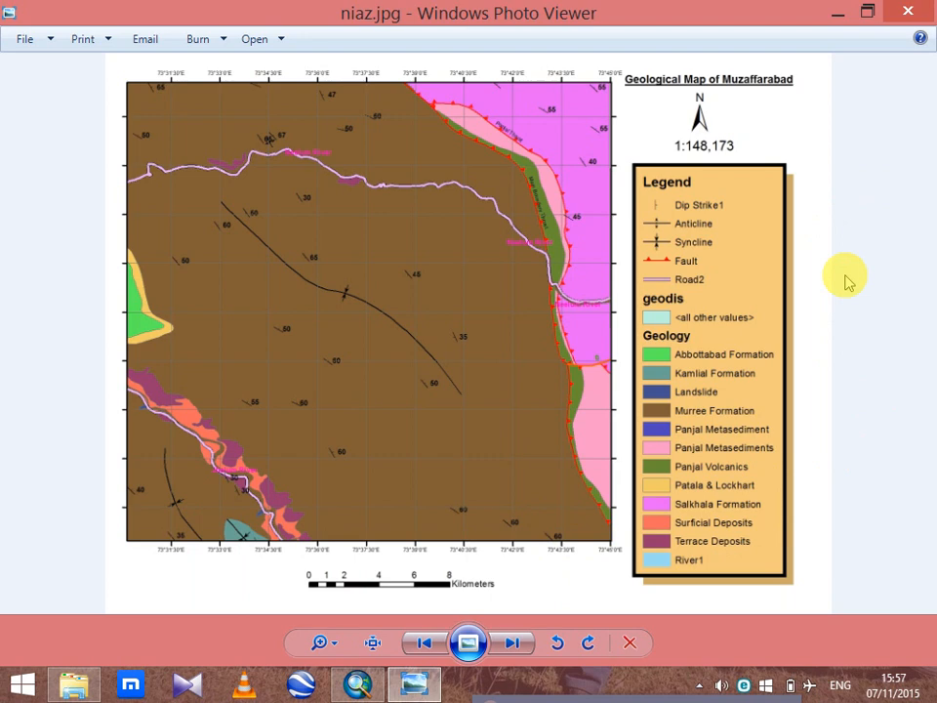
click(907, 13)
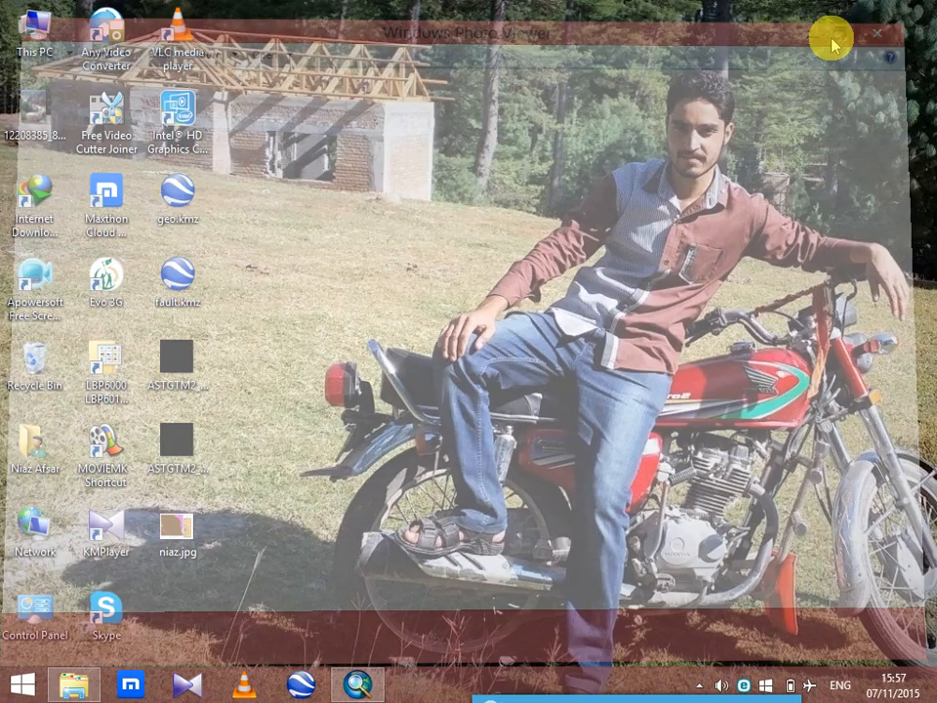
Switch back to ArcMap and start a new document from the Blank Map template, saving the changes to the geological map.
click(367, 681)
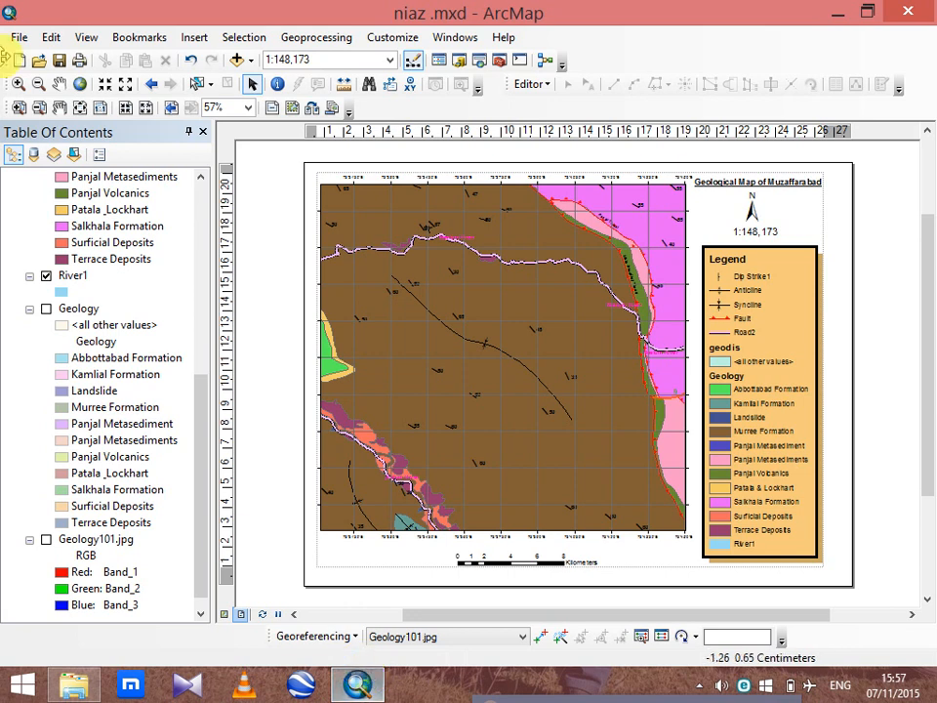
click(18, 61)
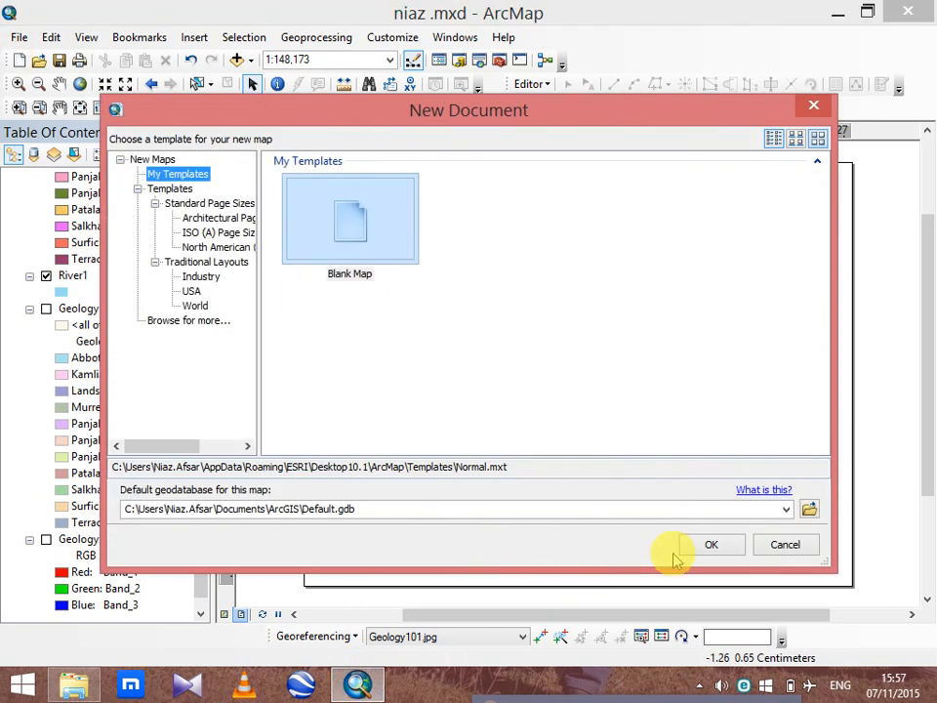
click(709, 543)
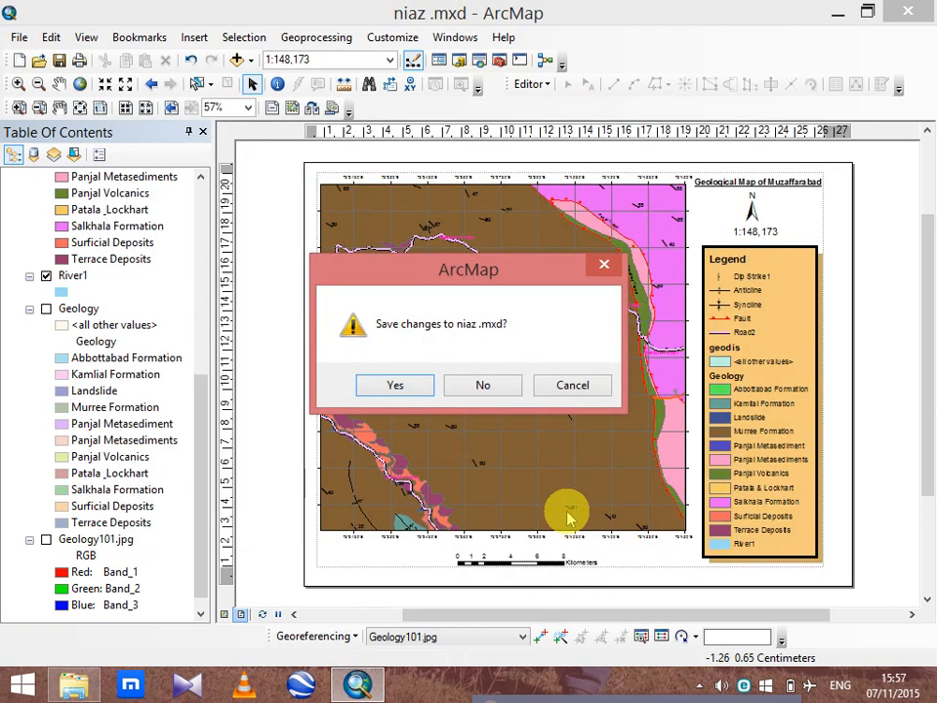
click(394, 388)
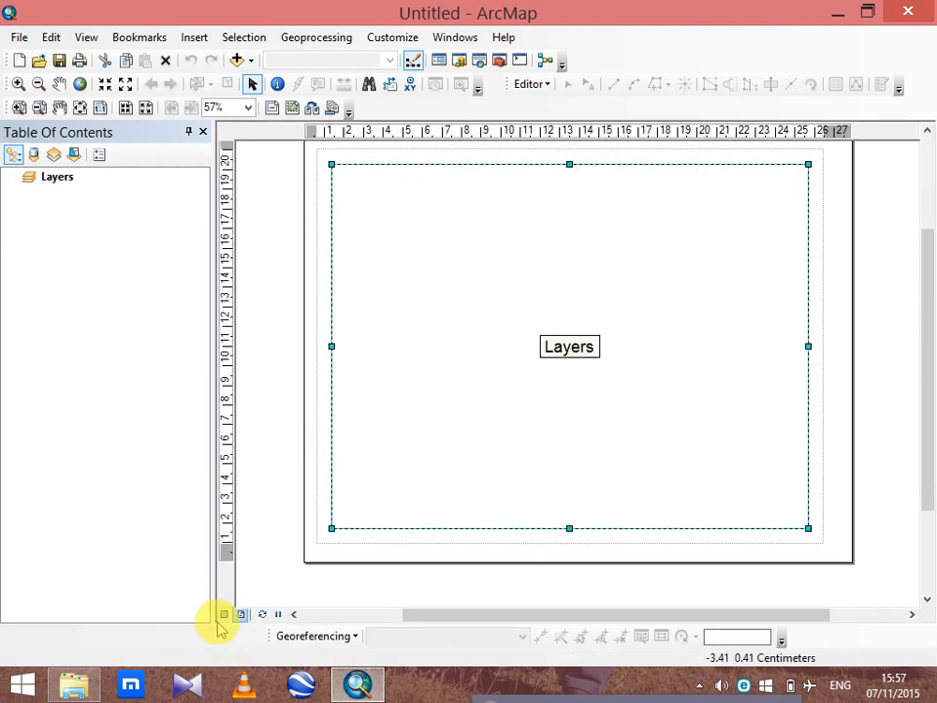
Add the states dataset from the USA geodatabase folder to the empty map.
click(237, 60)
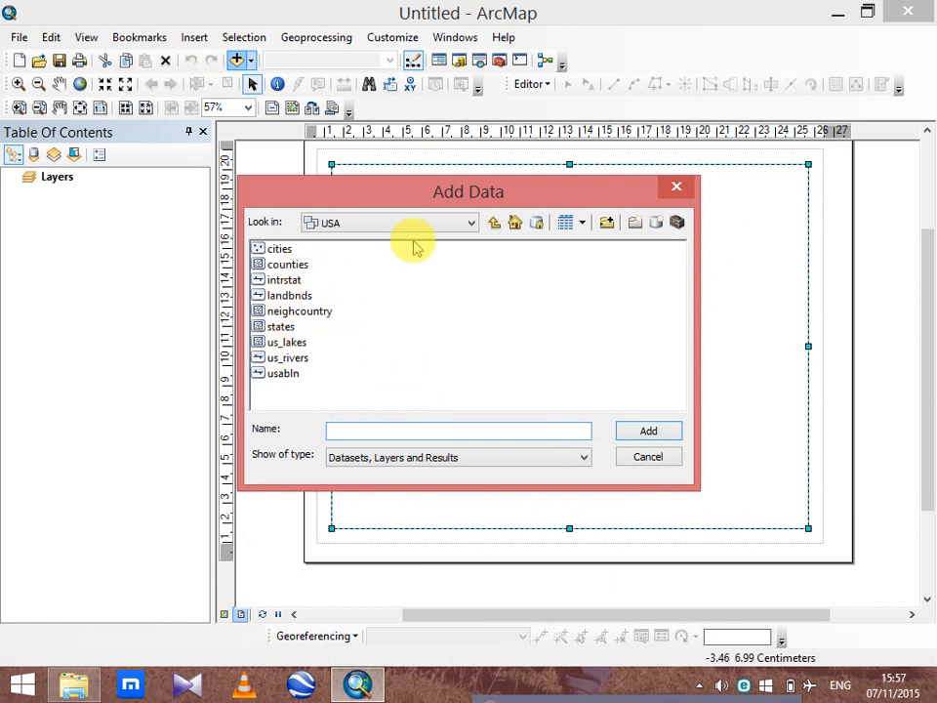
click(282, 327)
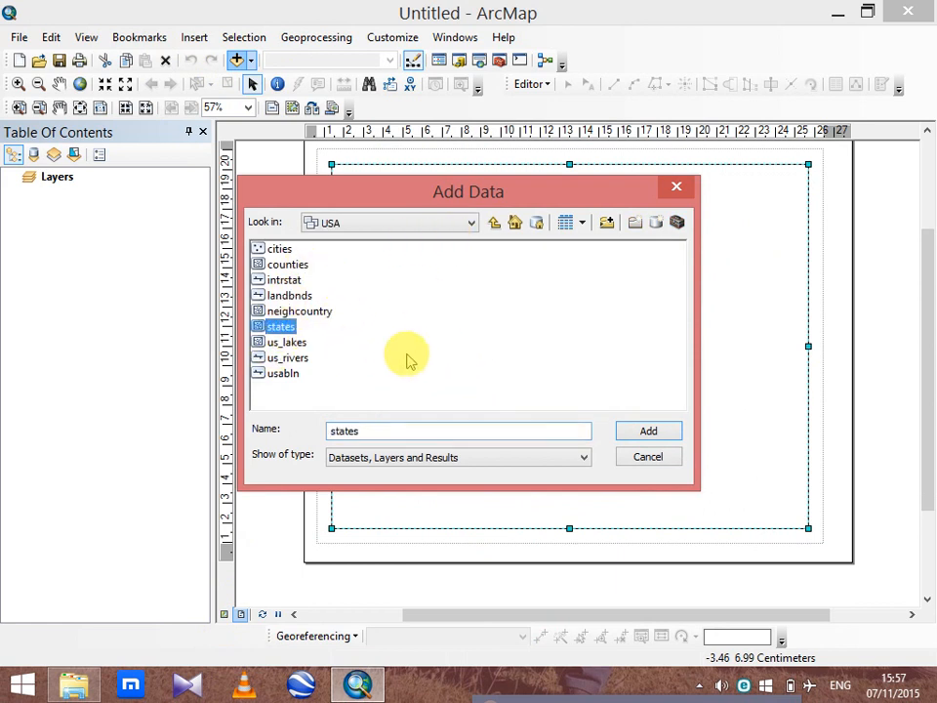
click(621, 431)
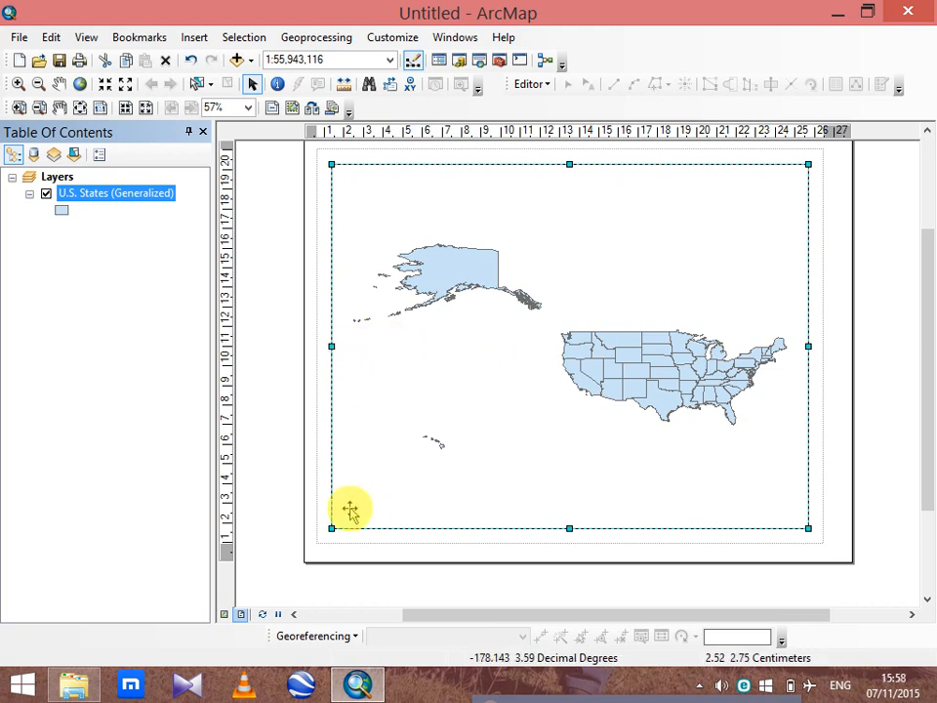
Shrink the data frame to about 19 by 15 cm and place it in the upper-right part of the page.
drag(332, 527, 427, 459)
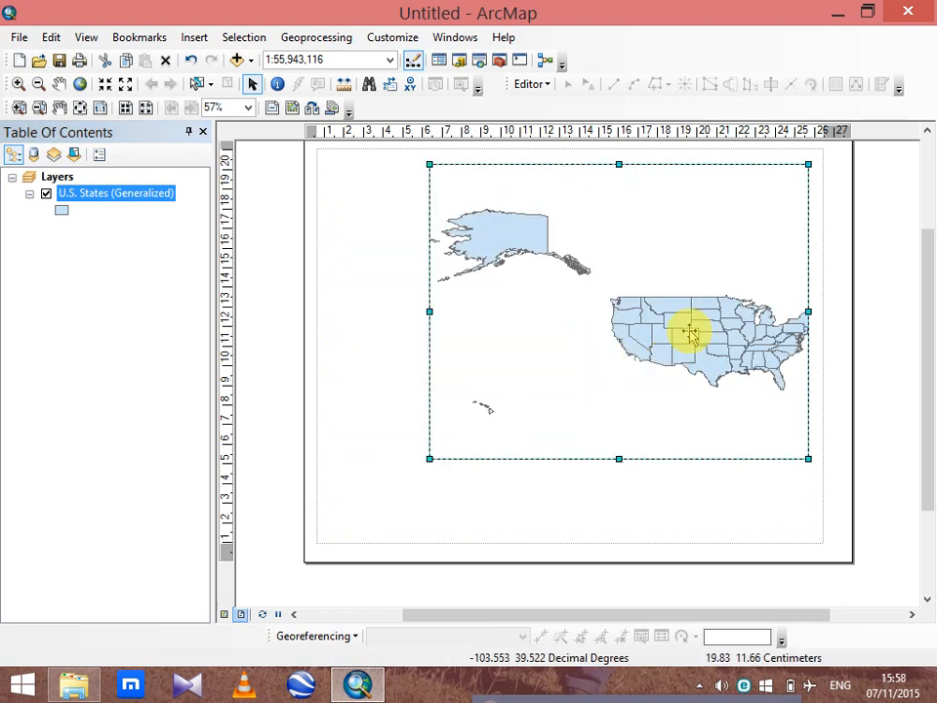
drag(653, 327, 586, 322)
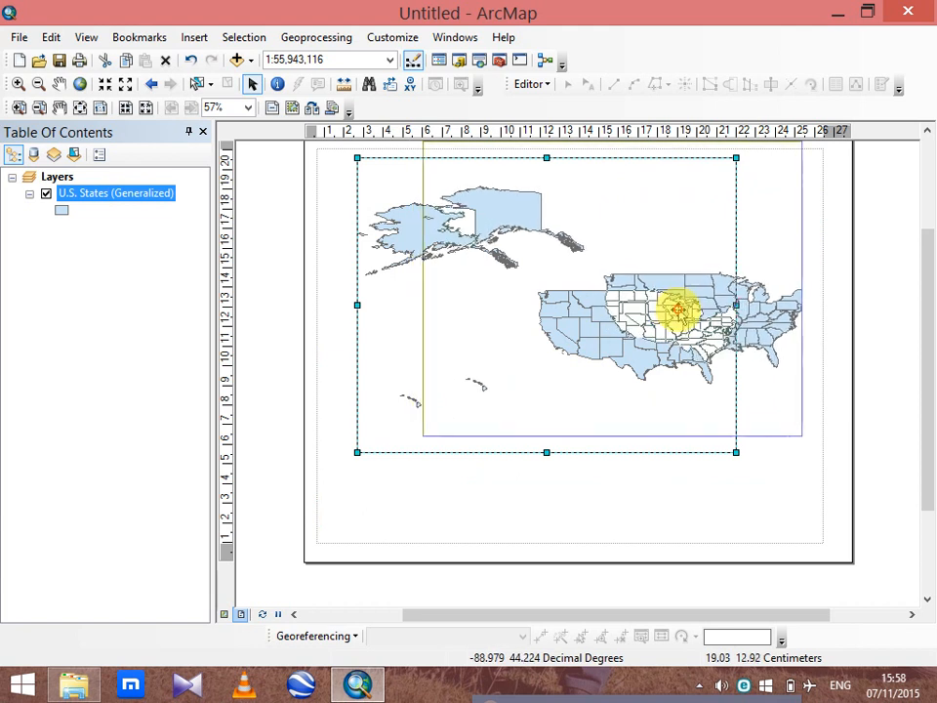
drag(675, 333, 690, 326)
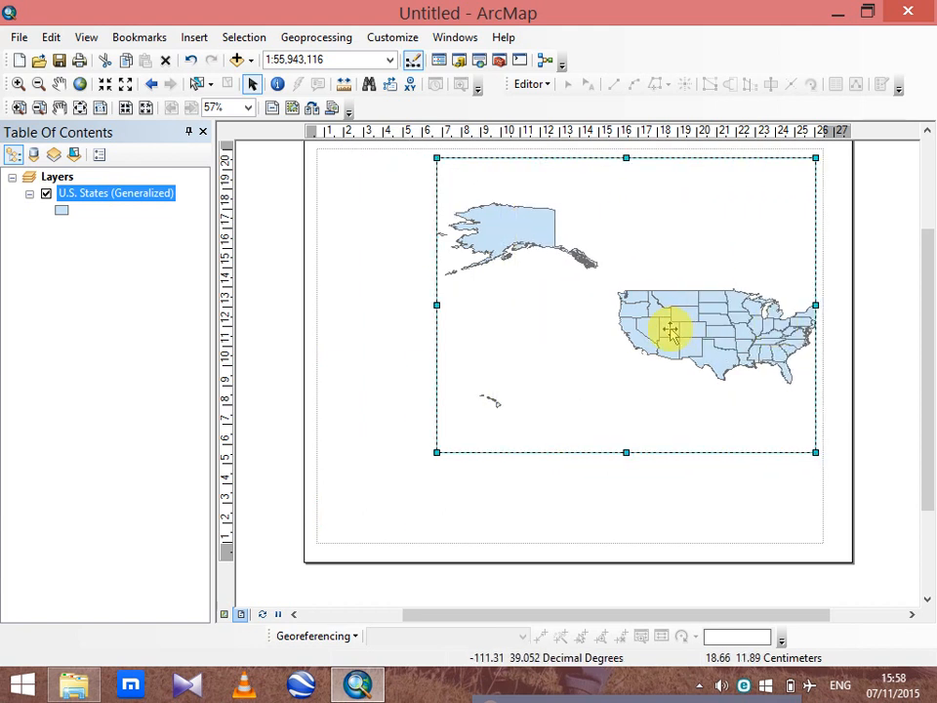
Pan and zoom the map within the data frame to the contiguous United States.
click(60, 84)
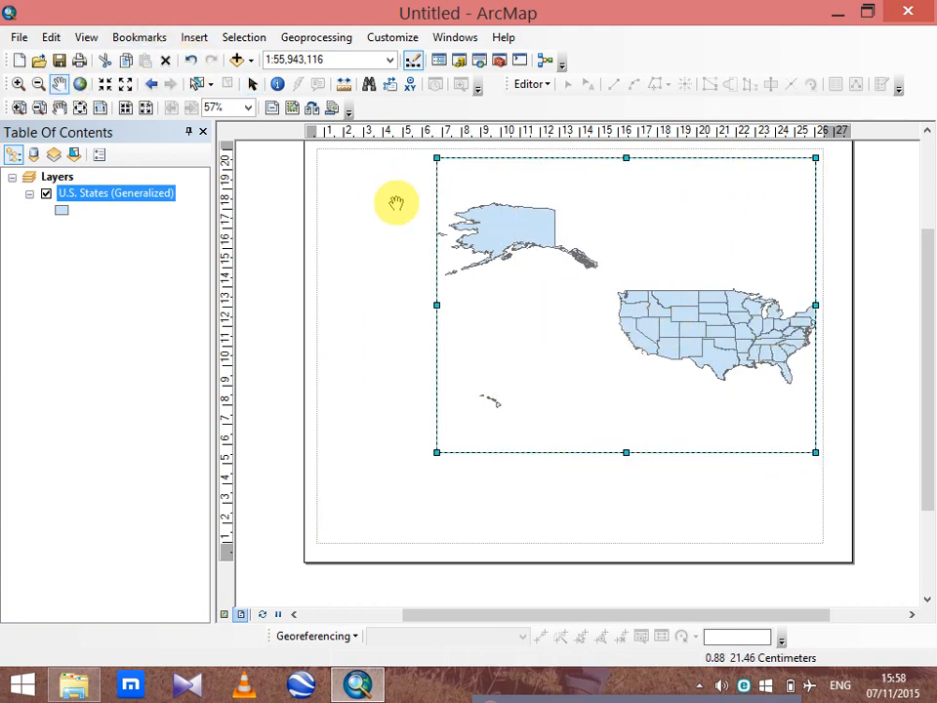
drag(649, 326, 605, 318)
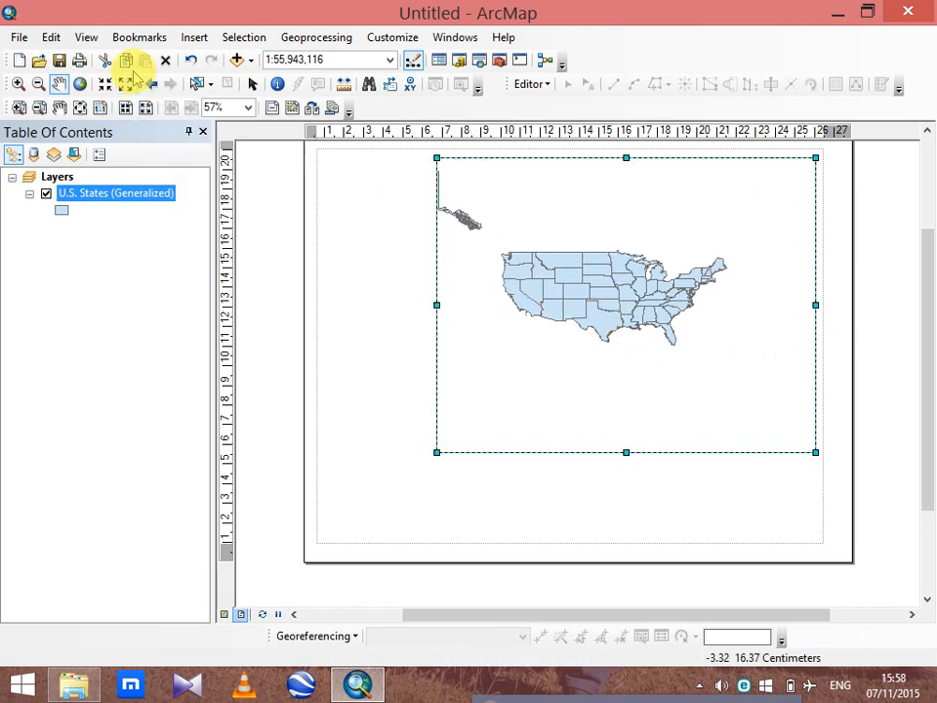
click(18, 84)
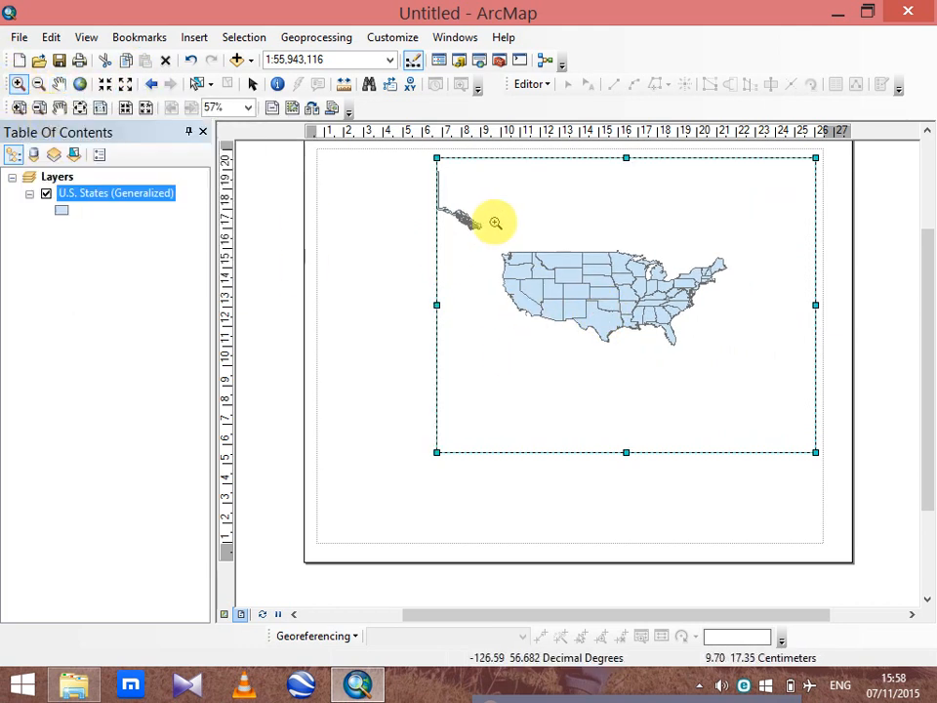
drag(493, 222, 730, 360)
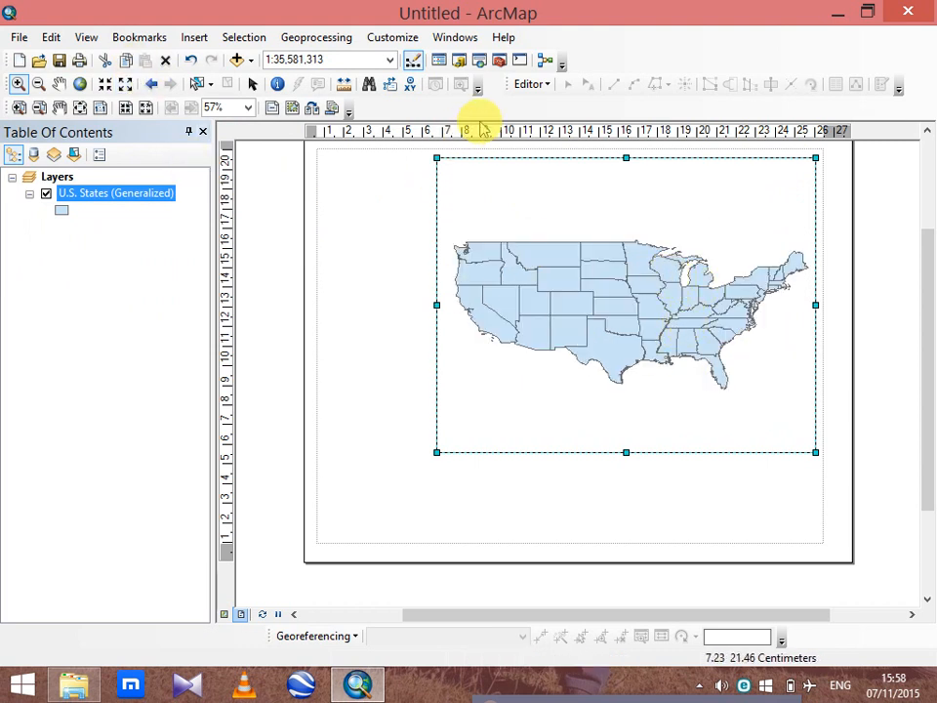
Set the data frame's coordinate system to the projected continental North America Equidistant Conic.
click(252, 85)
right_click(560, 238)
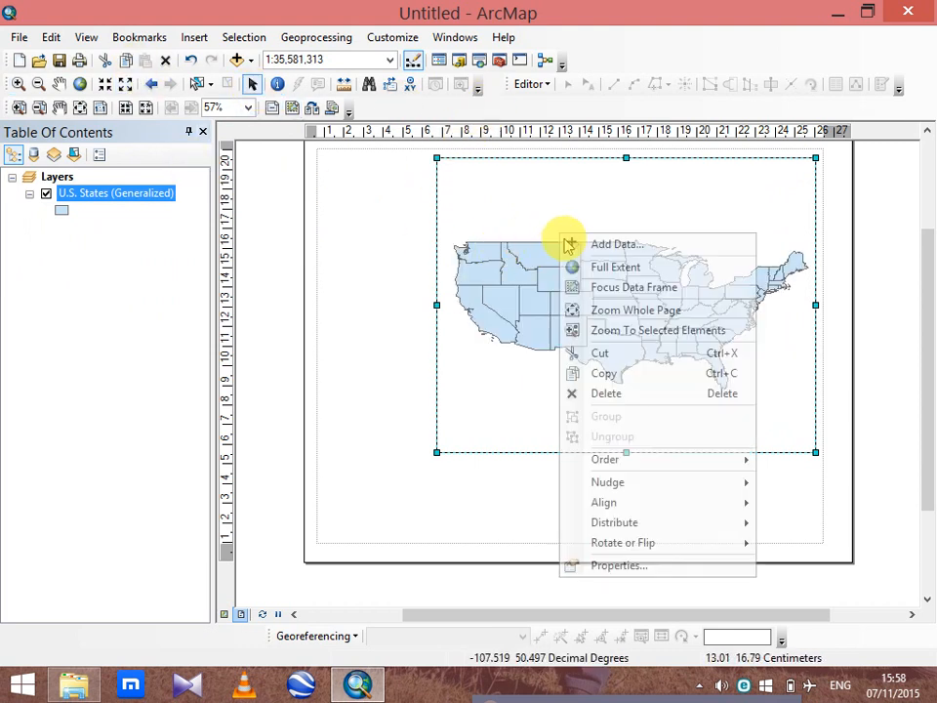
click(652, 562)
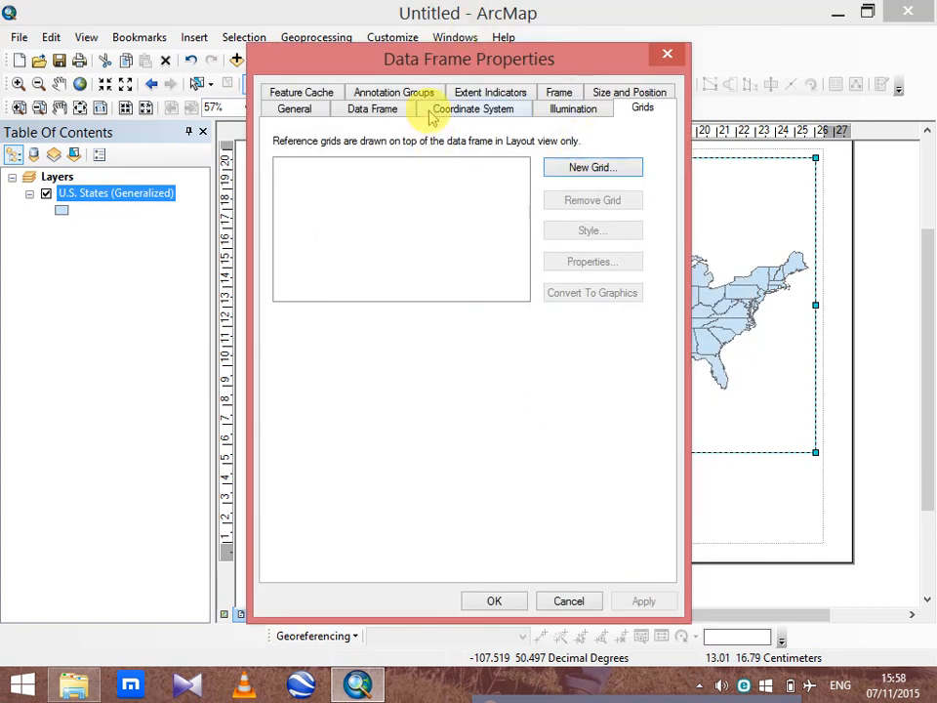
click(435, 108)
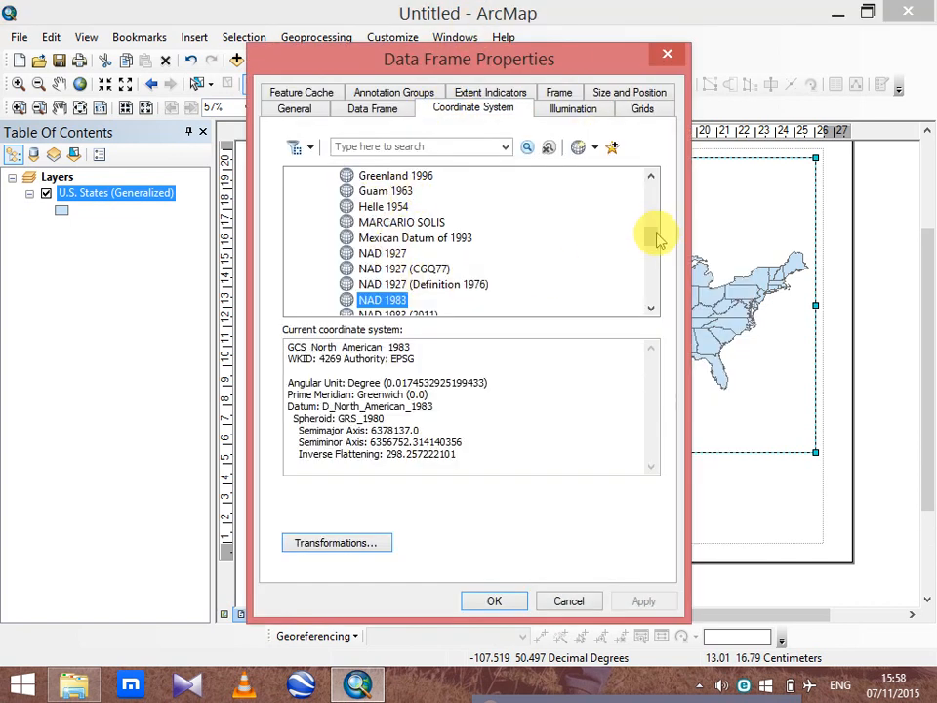
drag(652, 238, 613, 192)
click(295, 192)
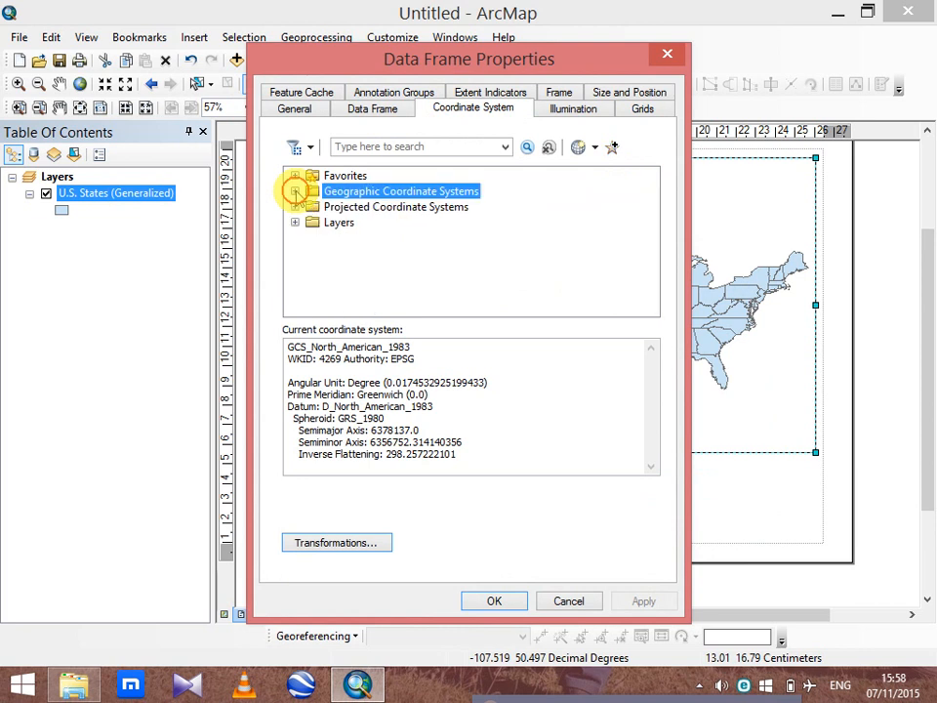
click(294, 207)
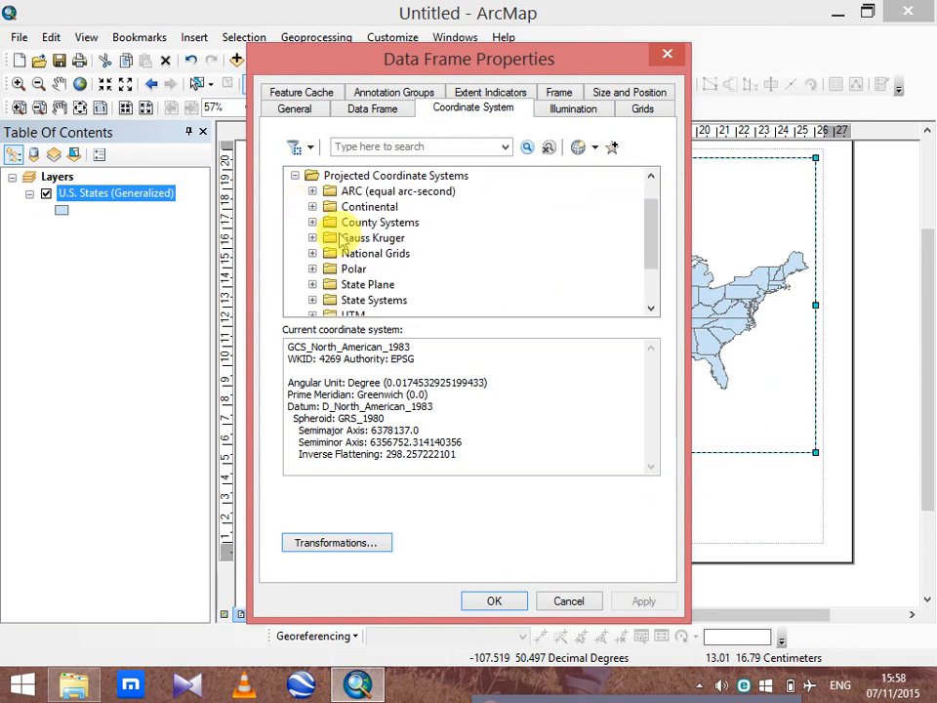
click(312, 207)
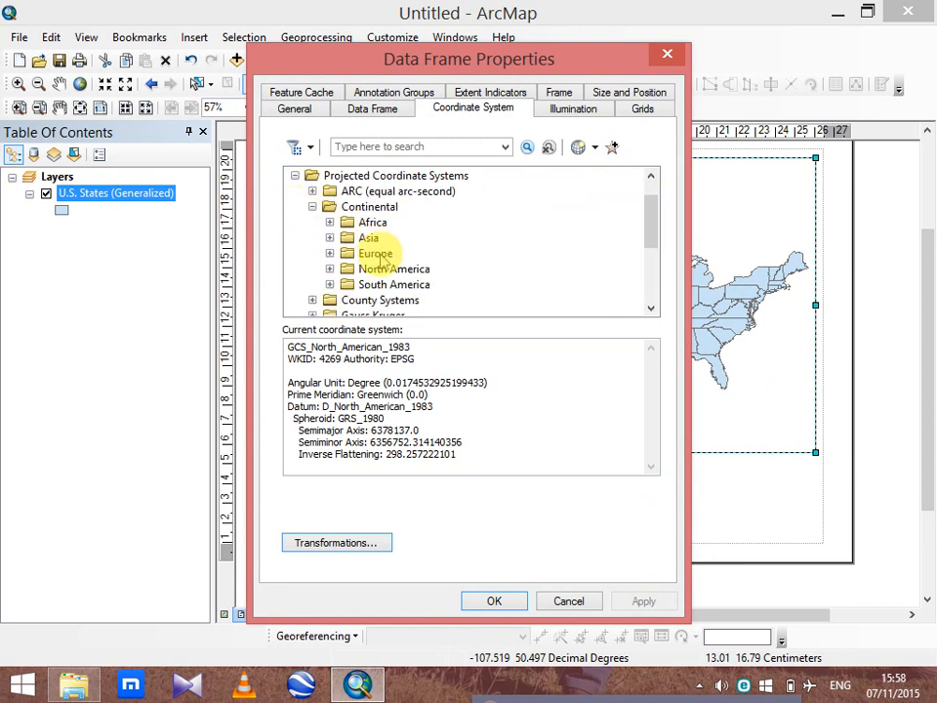
click(330, 269)
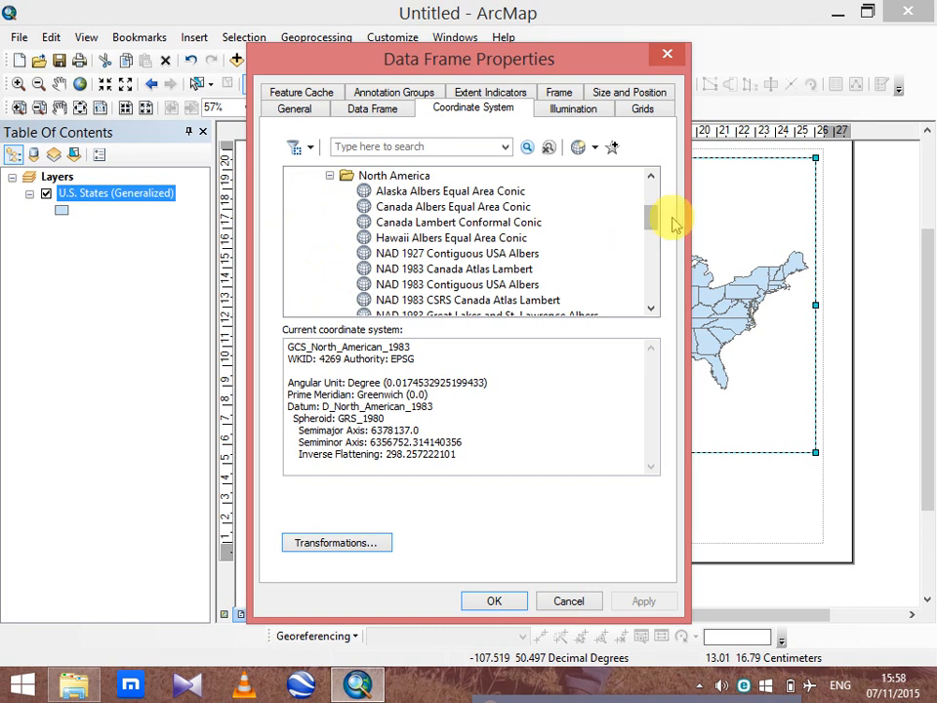
drag(650, 218, 643, 240)
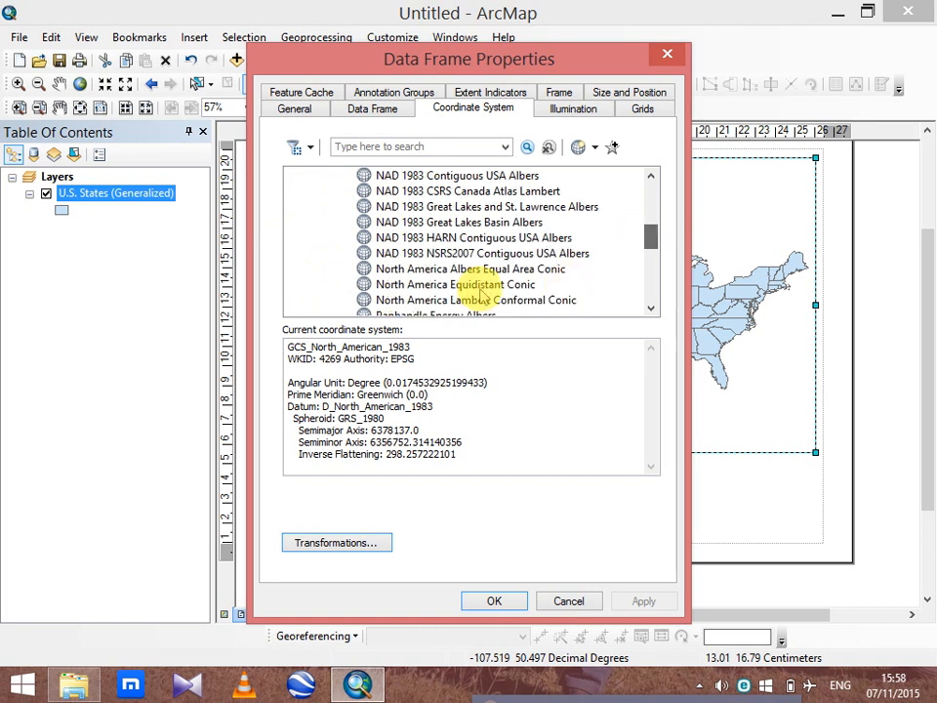
click(449, 284)
click(494, 600)
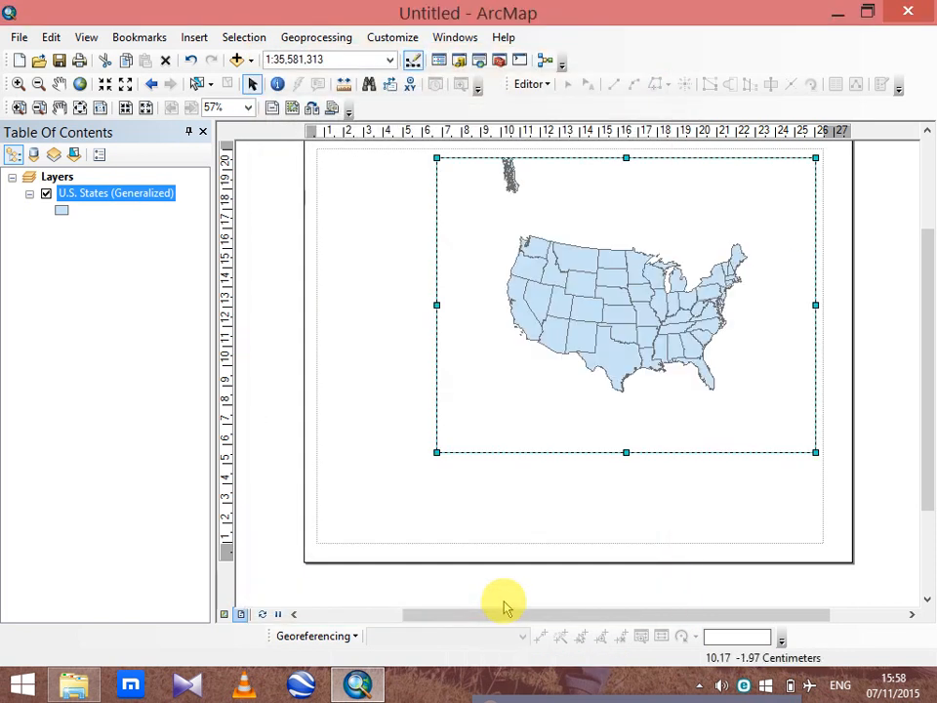
Show the full extent in data view and identify the attributes of Hawaii and Alaska.
click(223, 615)
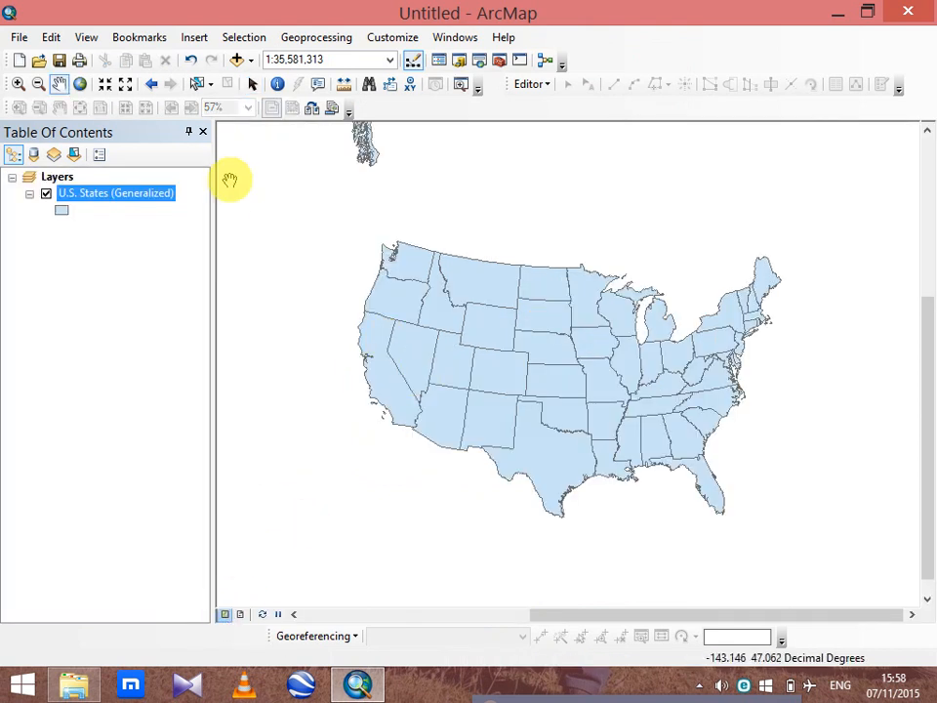
click(78, 84)
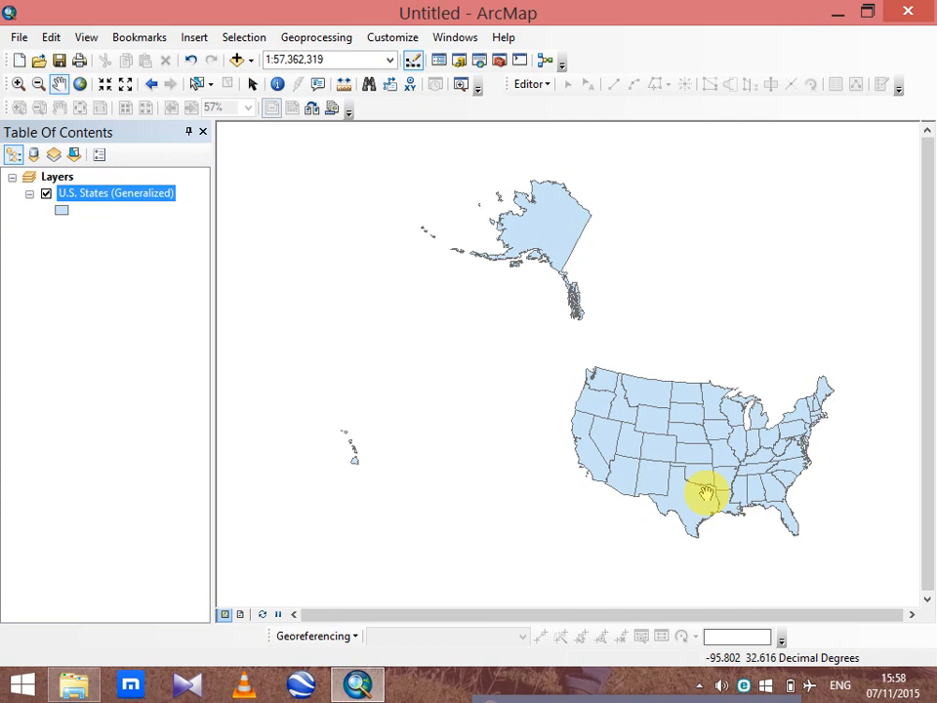
click(278, 84)
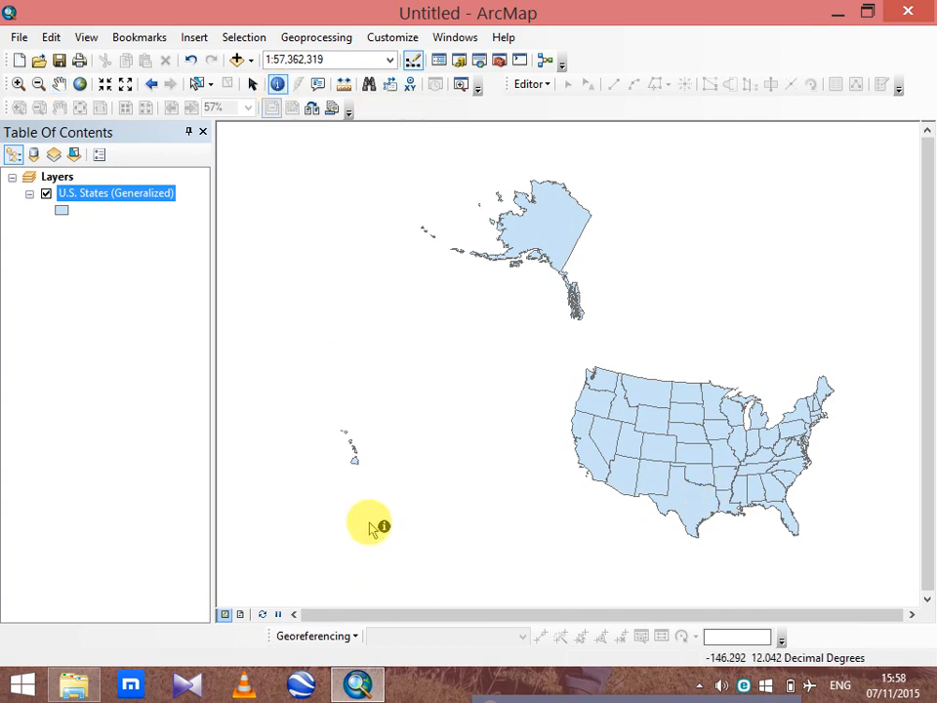
click(354, 461)
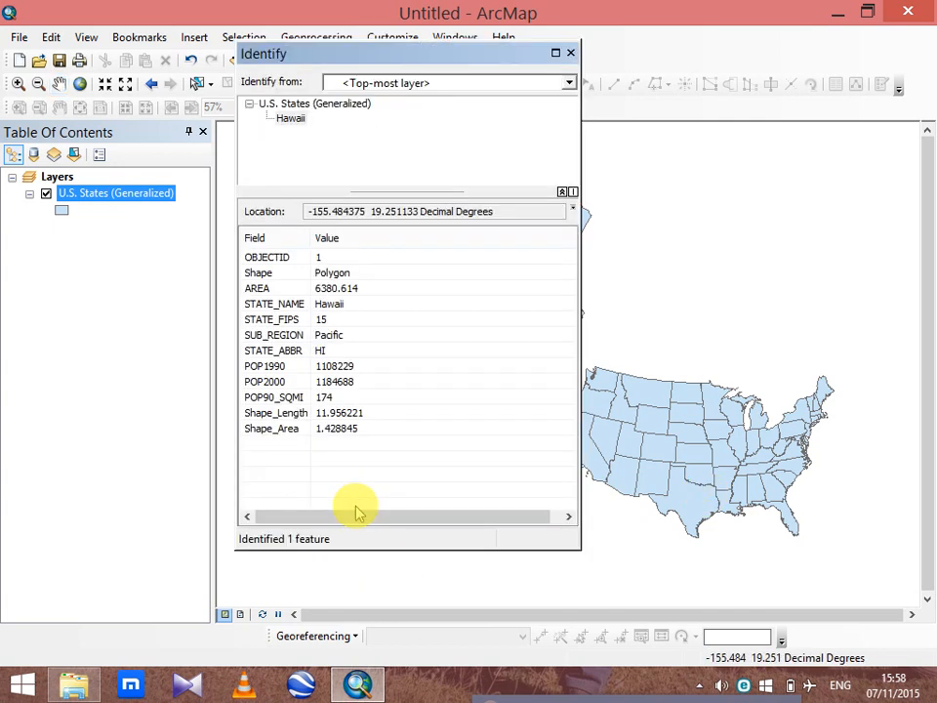
click(571, 54)
click(491, 273)
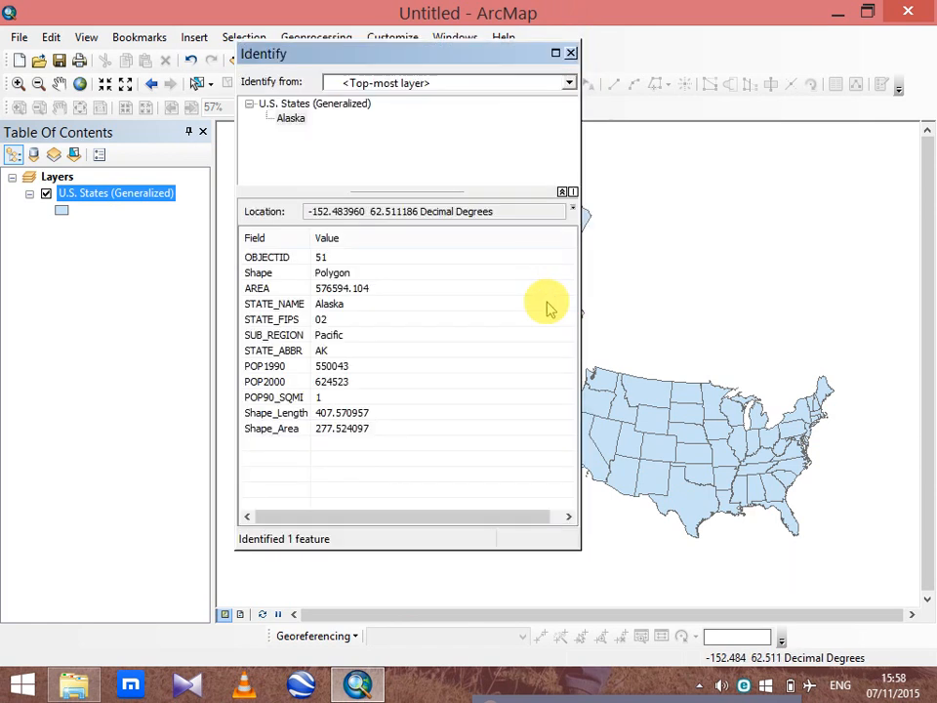
click(571, 54)
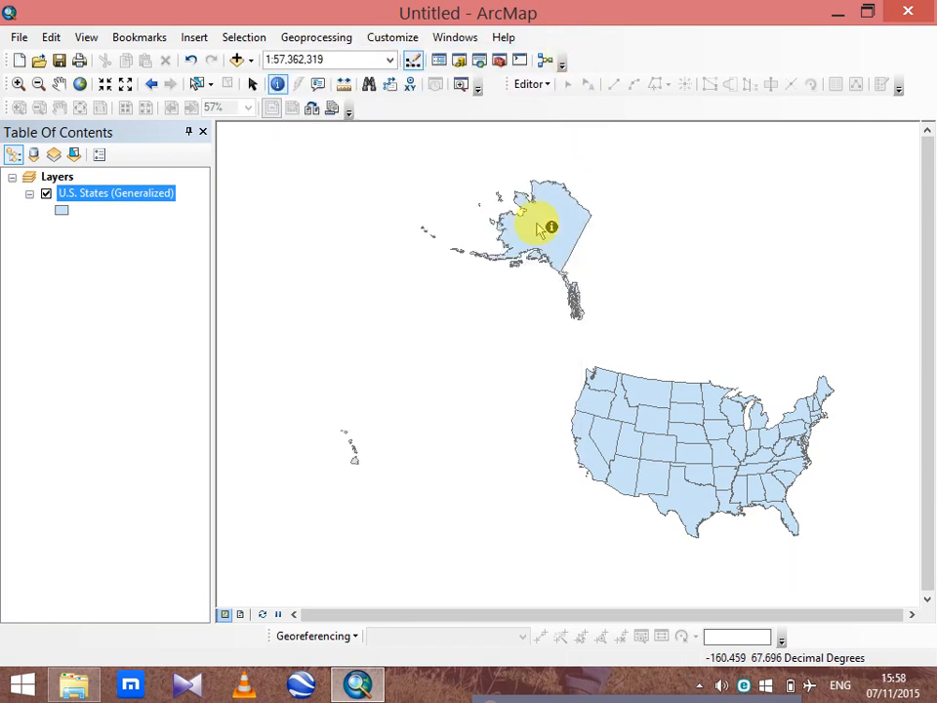
Return to layout view and fit the contiguous states centrally inside the data frame at a scale of 1:23,196,231.
click(240, 614)
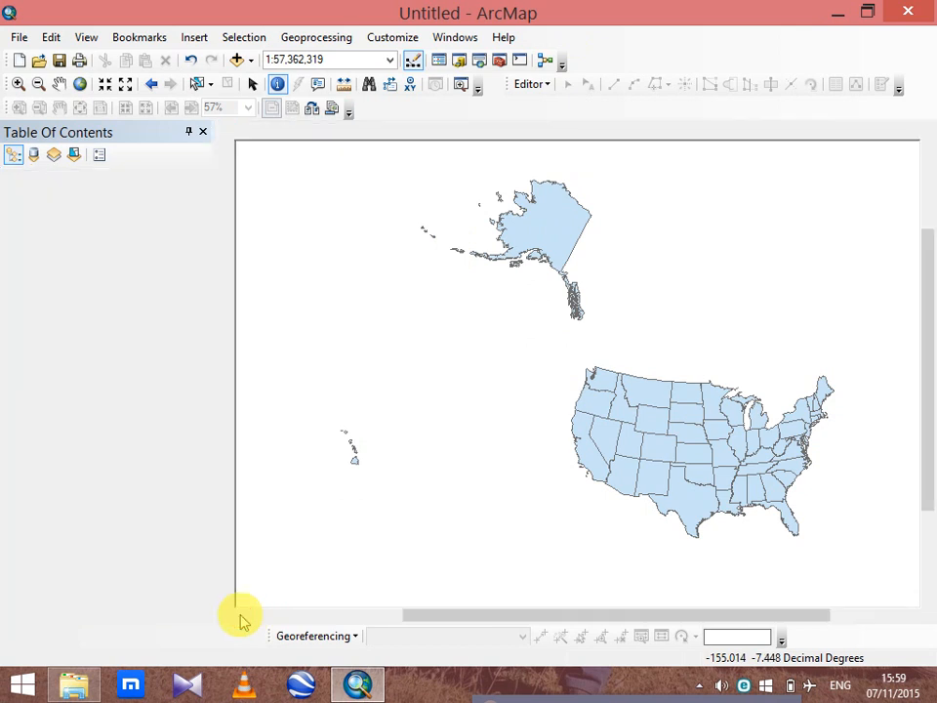
click(21, 83)
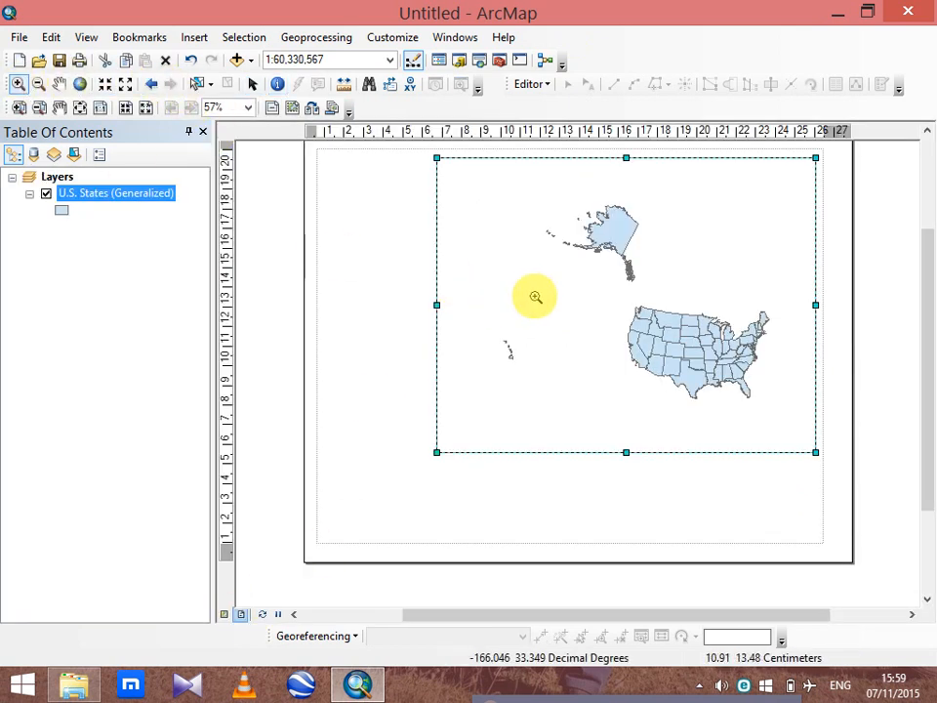
drag(607, 279, 792, 414)
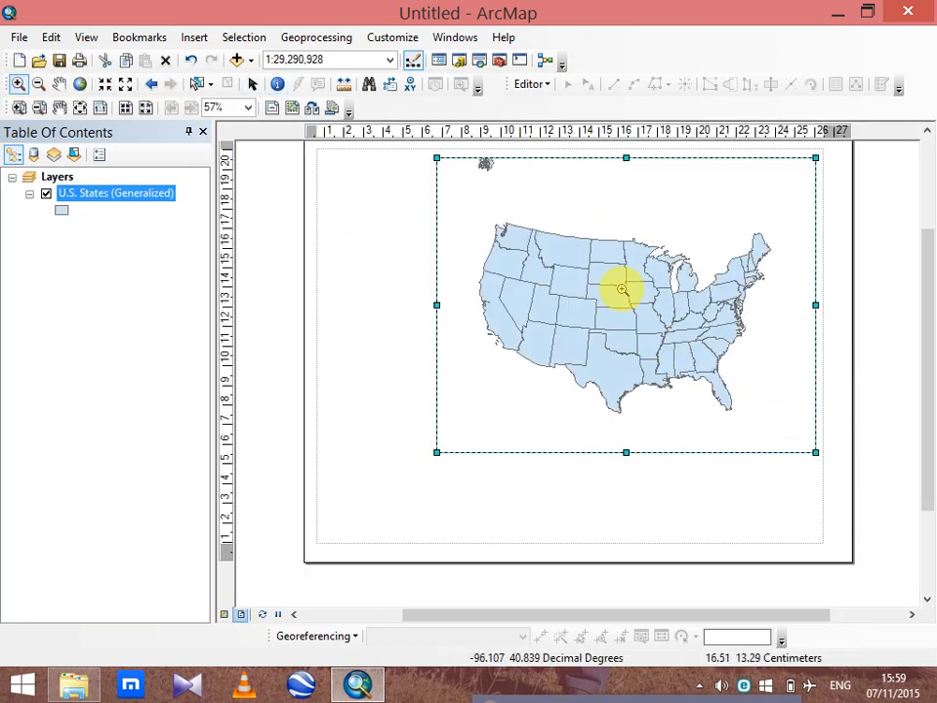
drag(738, 440, 778, 439)
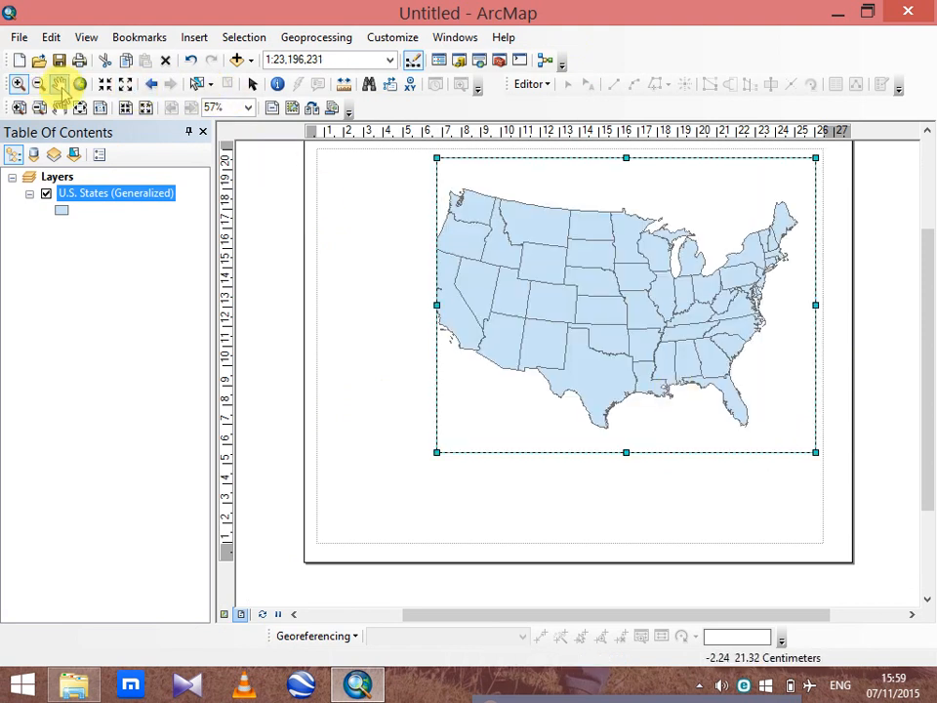
drag(538, 278, 545, 271)
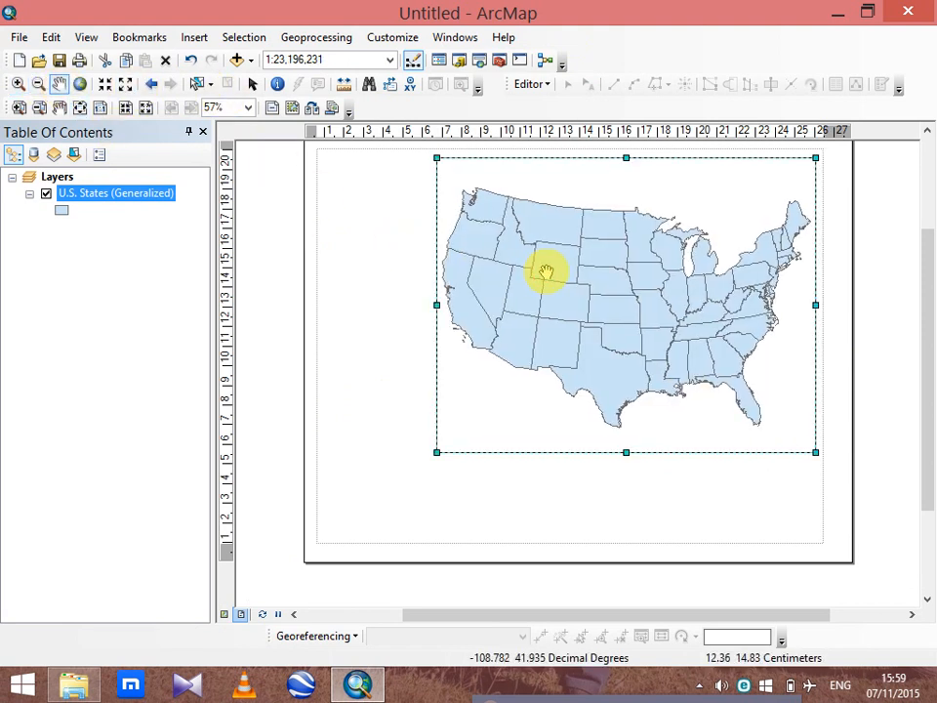
Change the U.S. States (Generalized) layer's fill symbol to the predefined Yellow style.
click(62, 211)
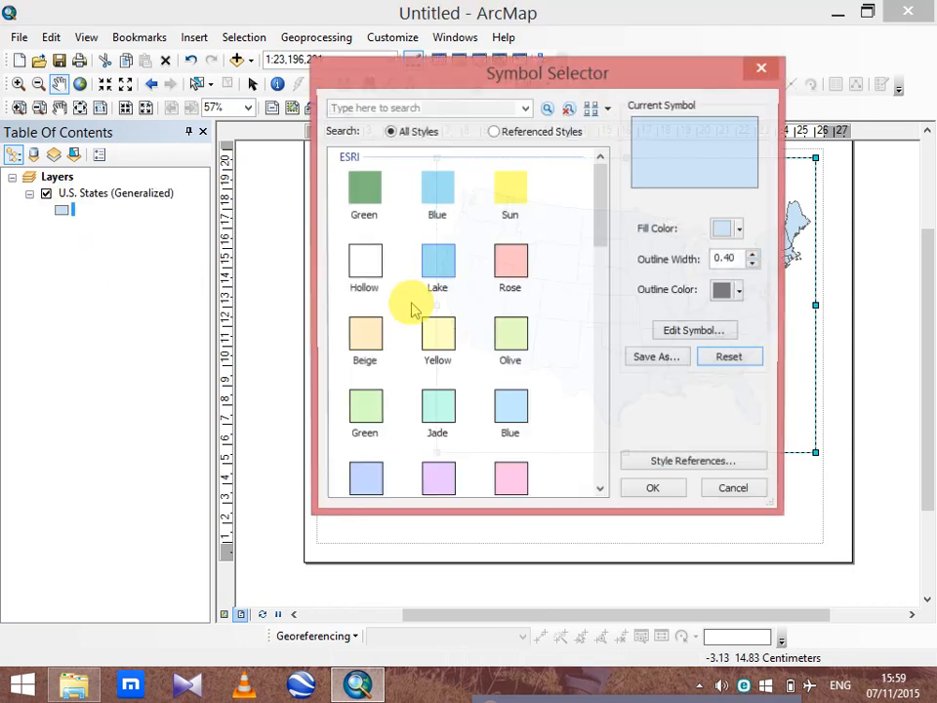
click(444, 337)
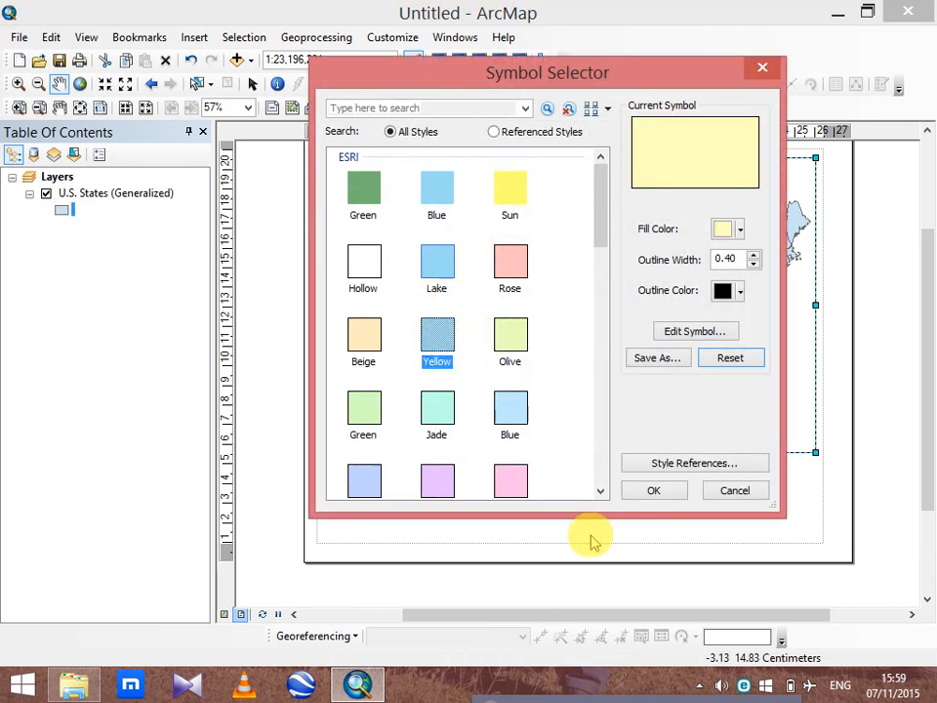
click(654, 491)
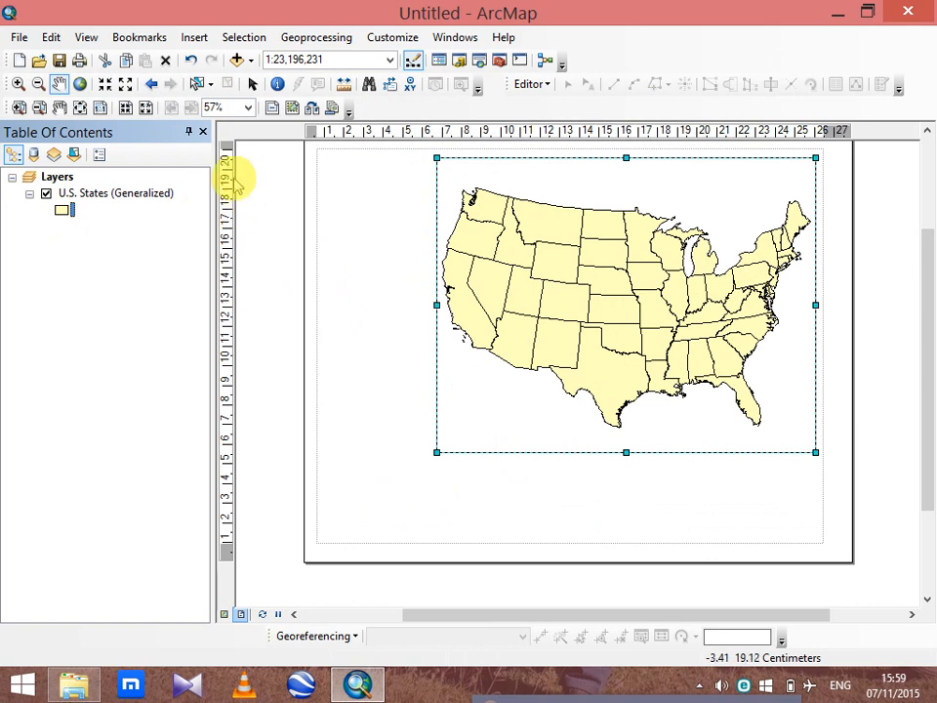
Insert a new data frame in the layout and move it to the west side of the main map.
click(193, 37)
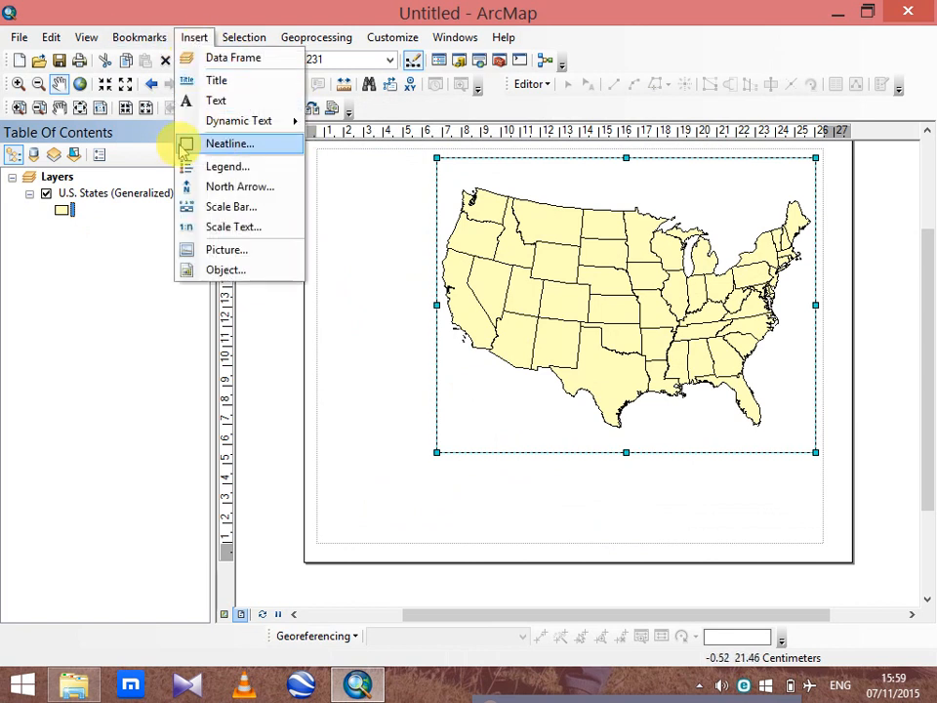
click(216, 59)
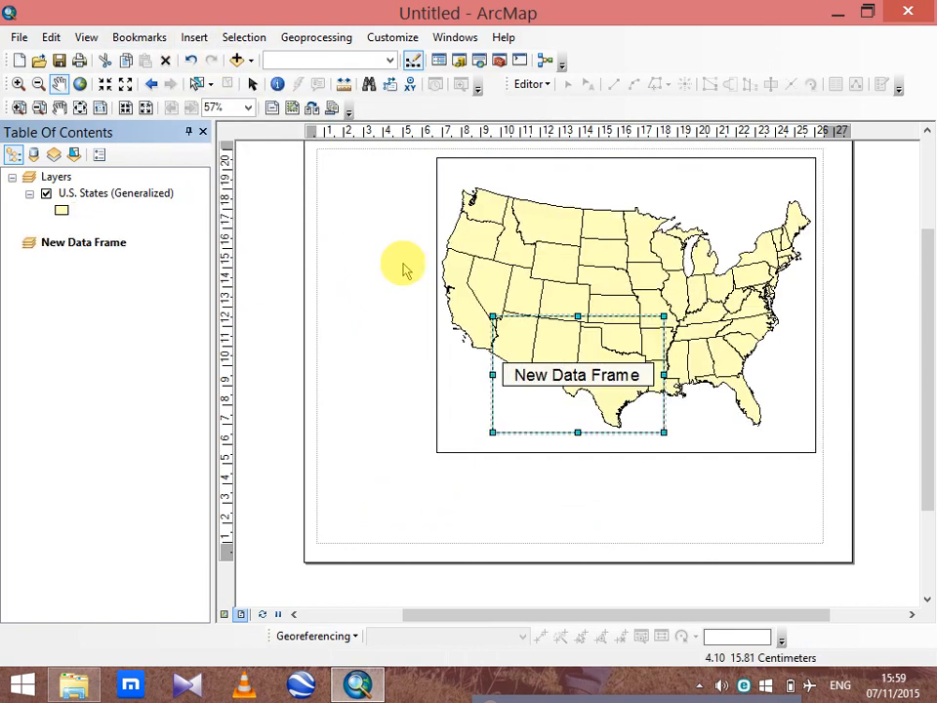
drag(529, 336, 373, 241)
Narrow the main data frame from its west edge with its map at 1:25,000,000, and fit the new frame into the page's upper-left corner.
click(547, 346)
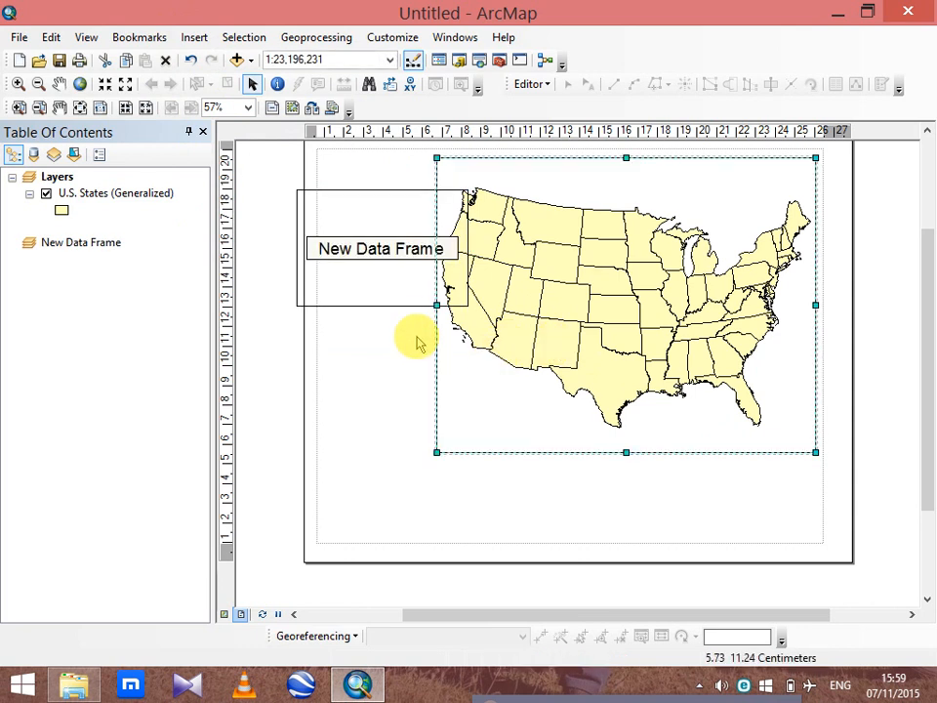
drag(450, 305, 465, 304)
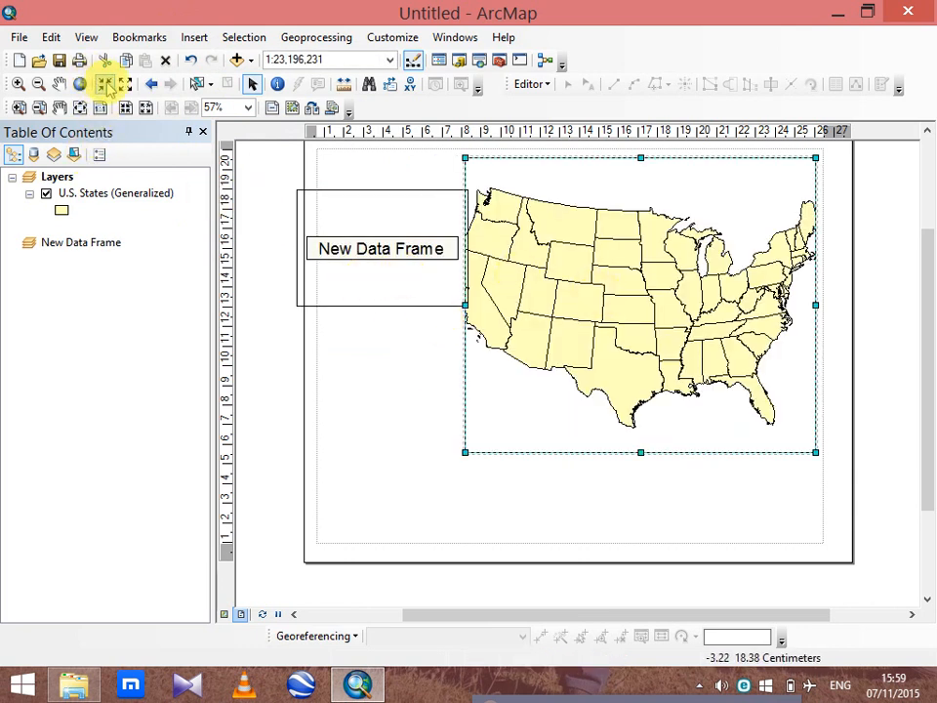
click(125, 85)
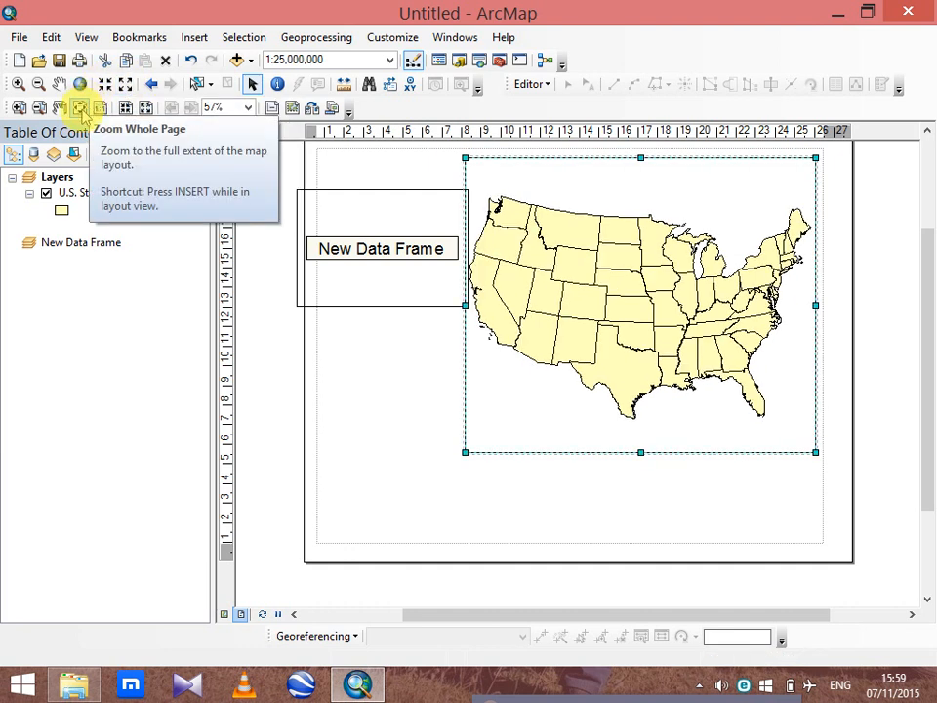
click(295, 250)
drag(294, 249, 367, 174)
Narrow the main data frame slightly more and refit the contiguous states inside it at a scale of 1:25,389,756.
click(569, 282)
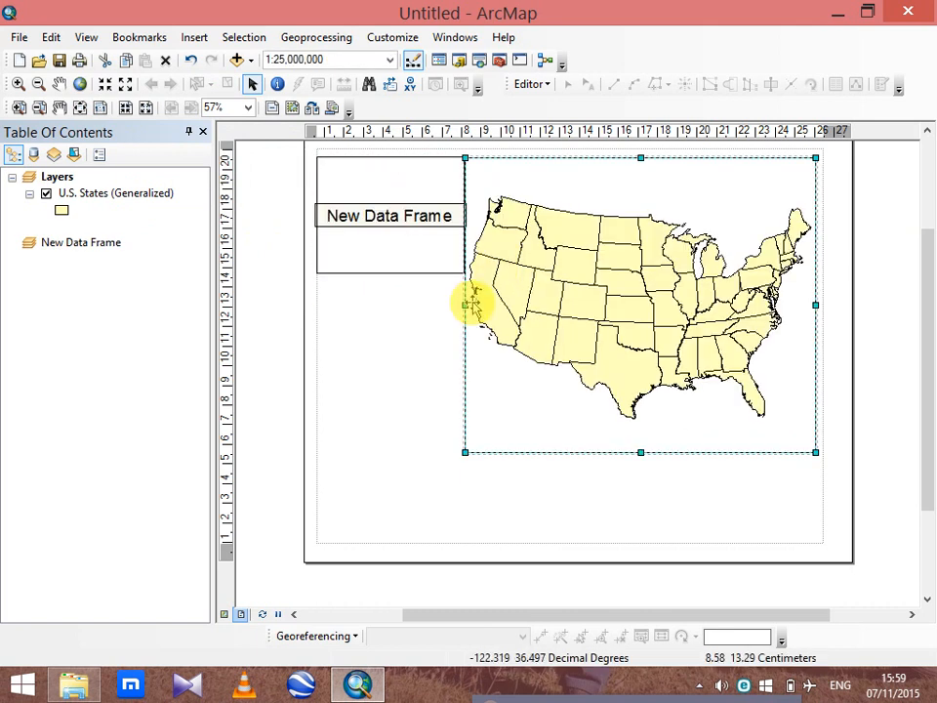
drag(465, 304, 473, 303)
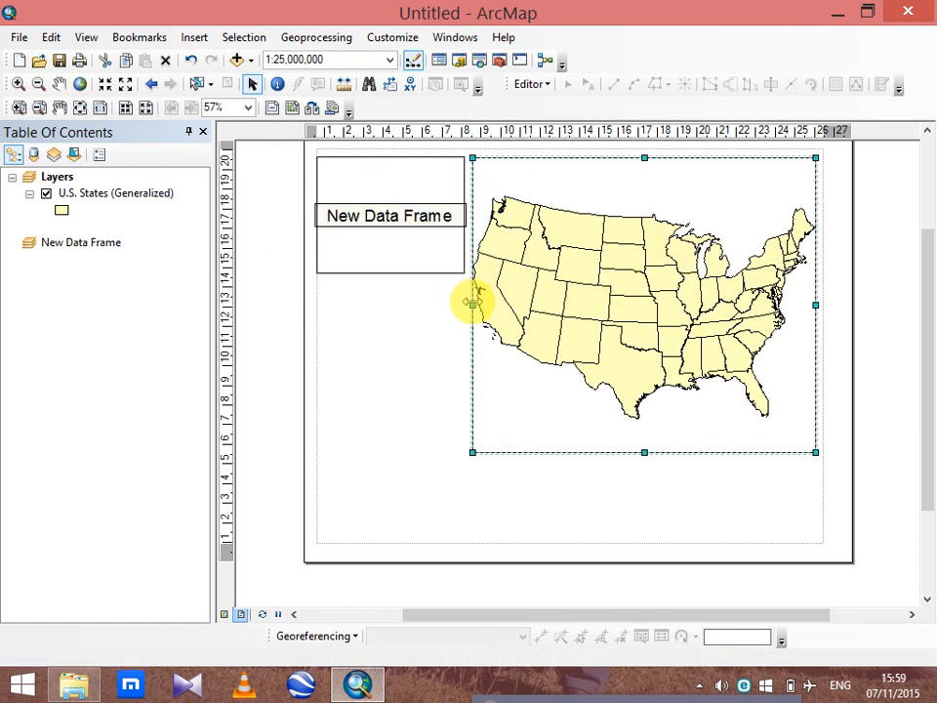
click(125, 84)
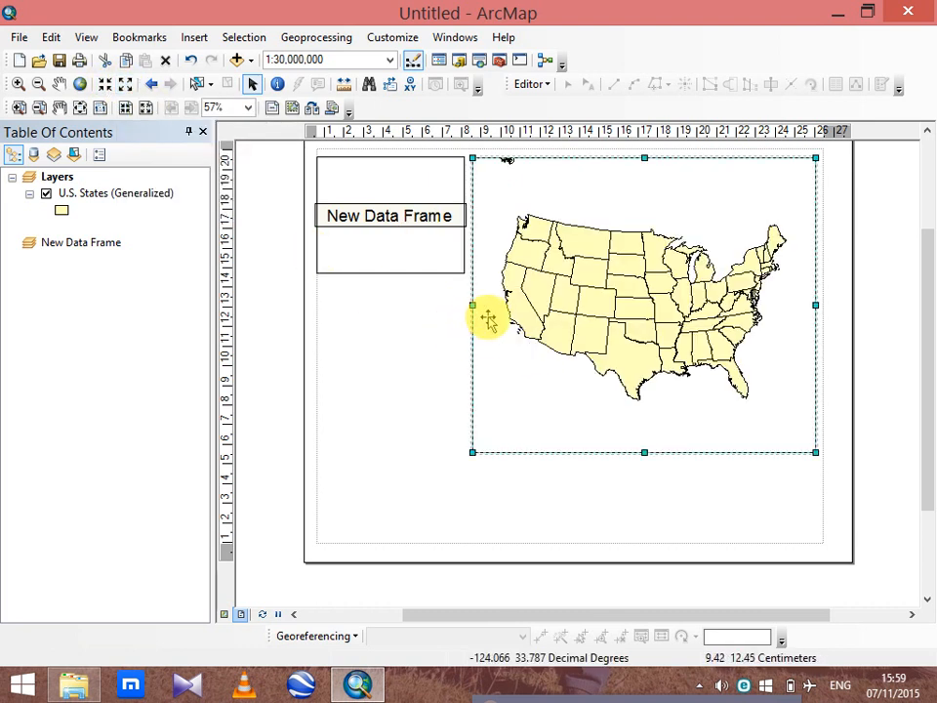
click(17, 84)
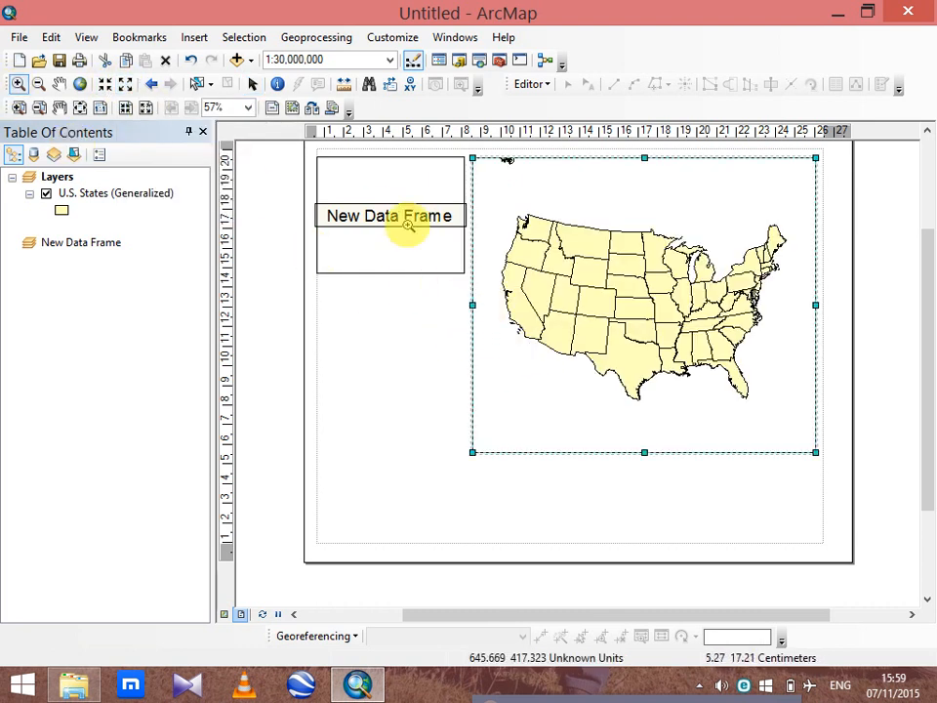
drag(499, 194, 786, 410)
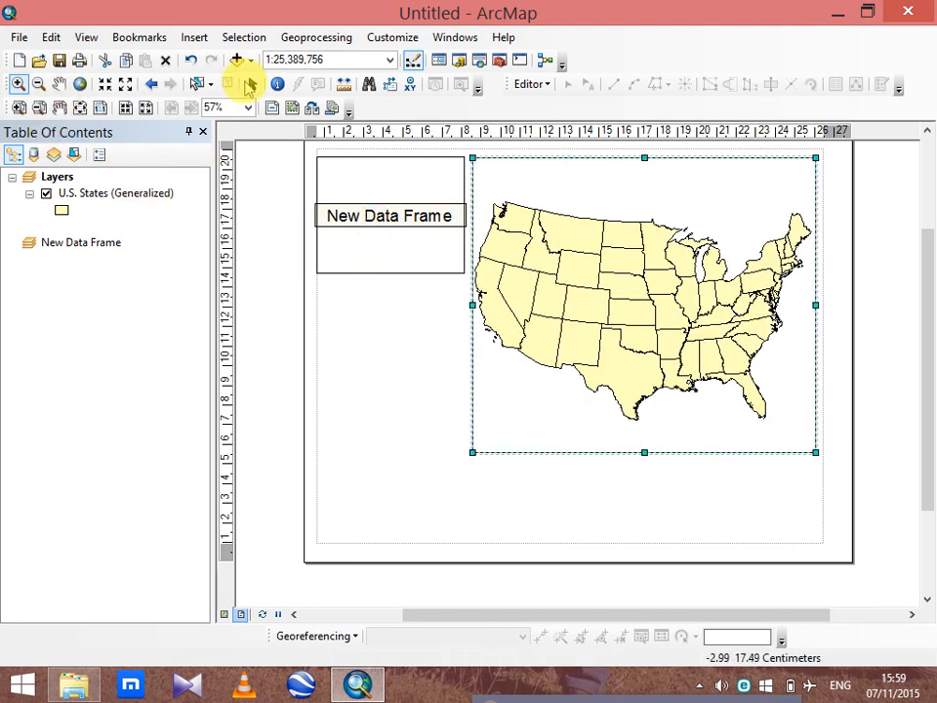
Trim the west edge of the empty data frame and shift it slightly so it sits neatly beside the main frame.
click(252, 86)
click(368, 247)
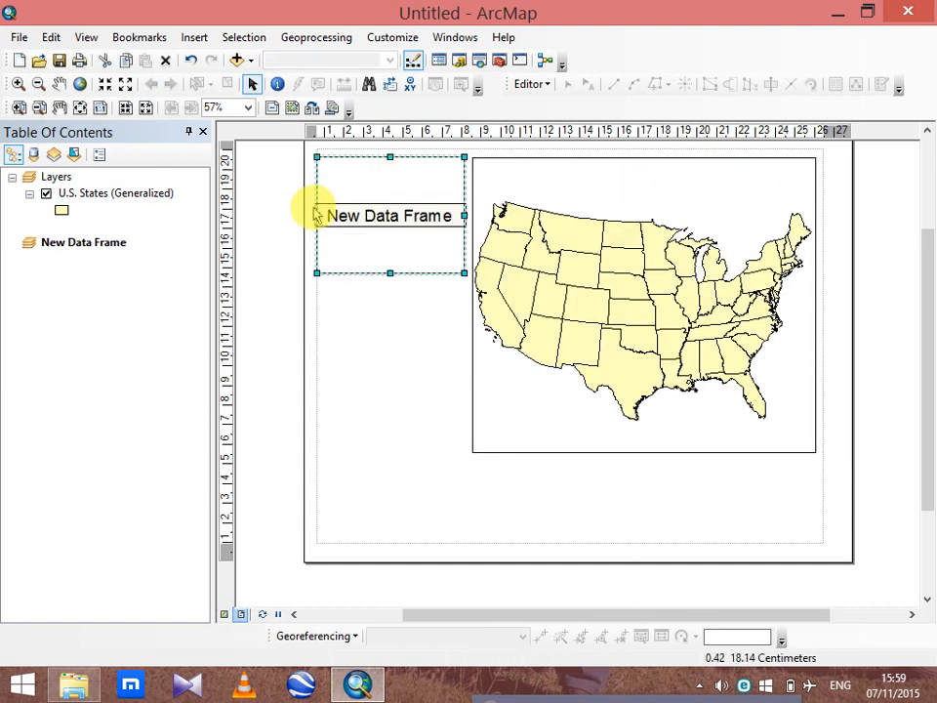
drag(320, 218, 321, 218)
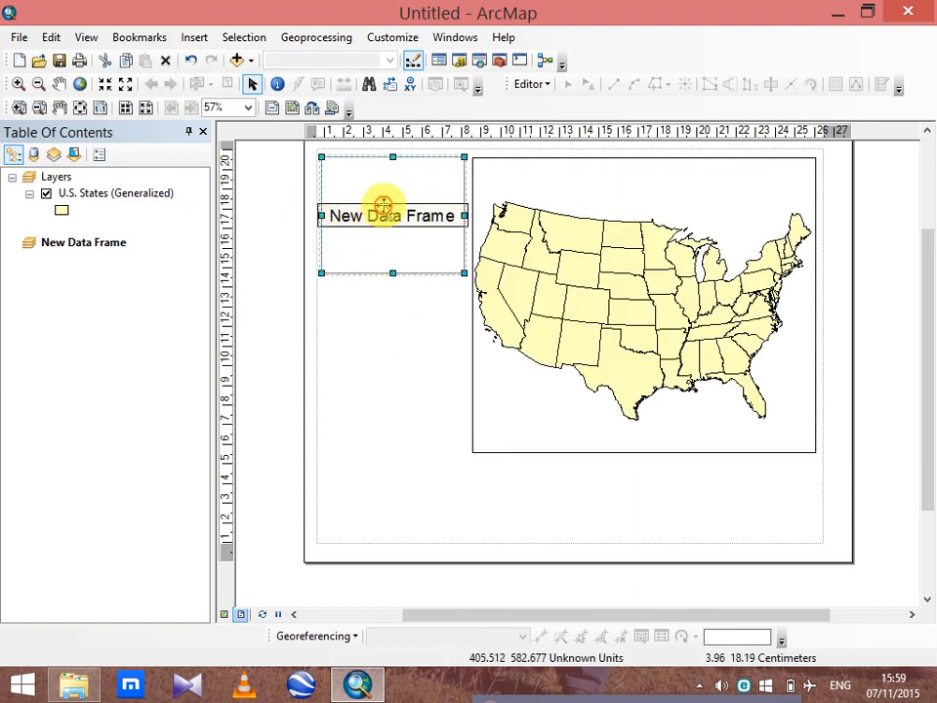
drag(383, 205, 386, 209)
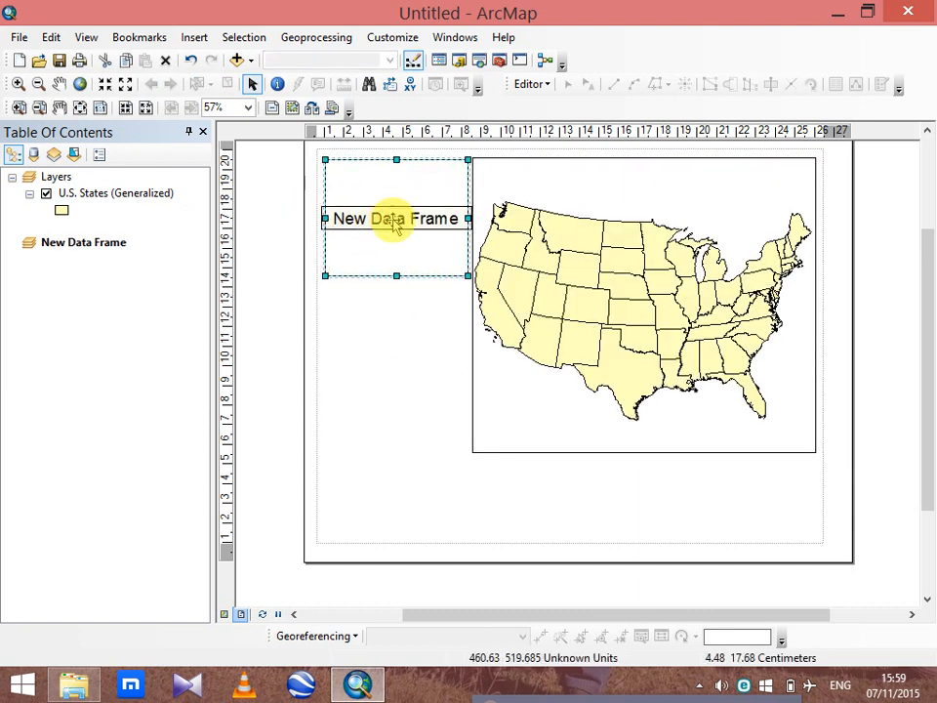
Add the states feature class from the USA dataset to the new data frame.
click(498, 245)
click(380, 210)
right_click(376, 205)
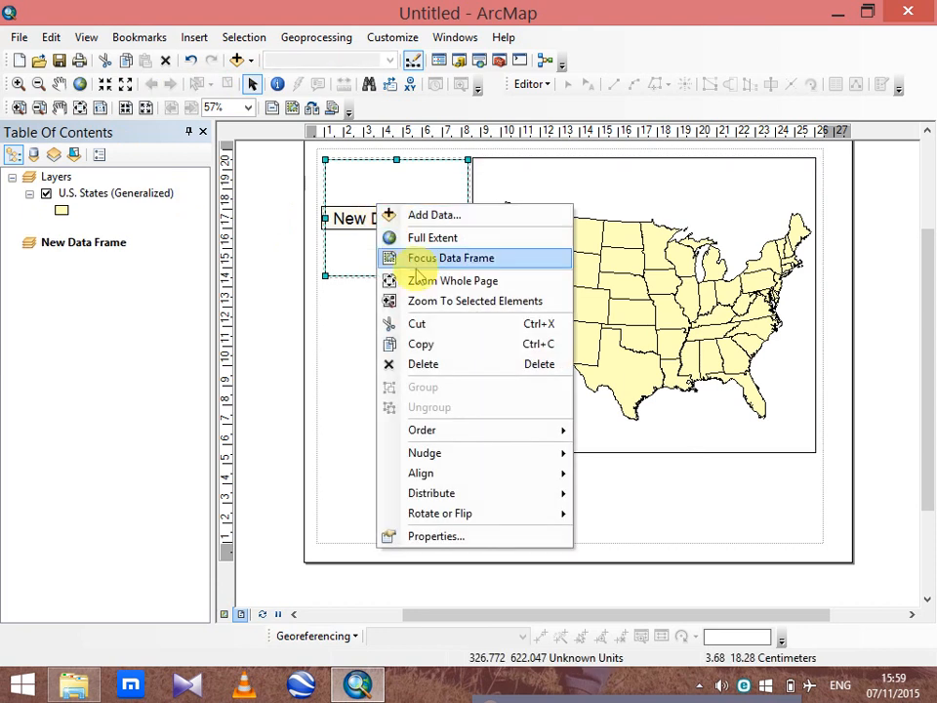
click(391, 213)
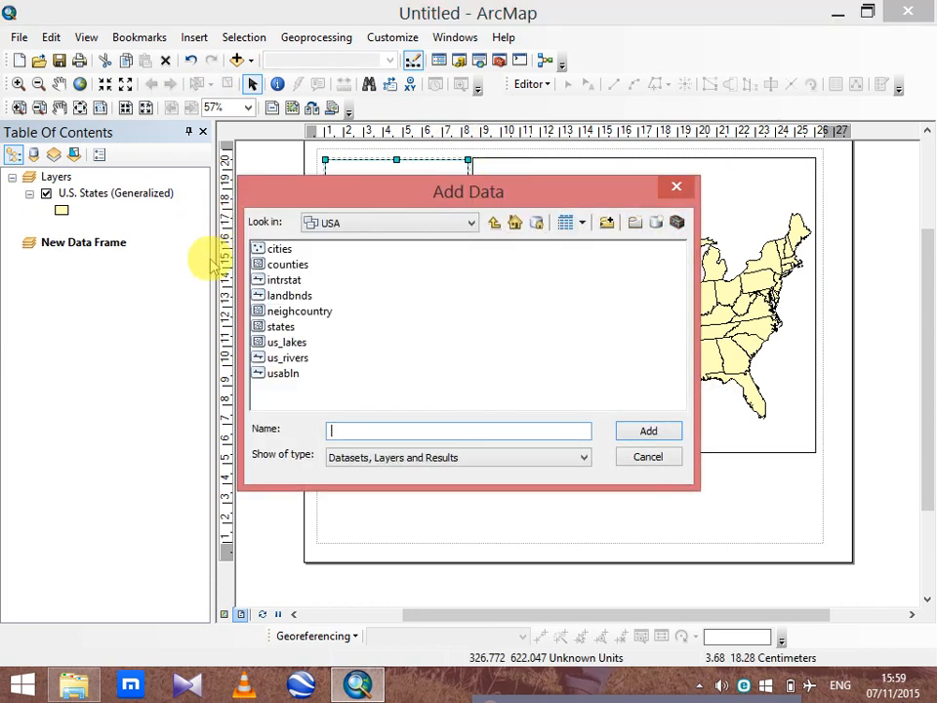
click(281, 326)
click(619, 433)
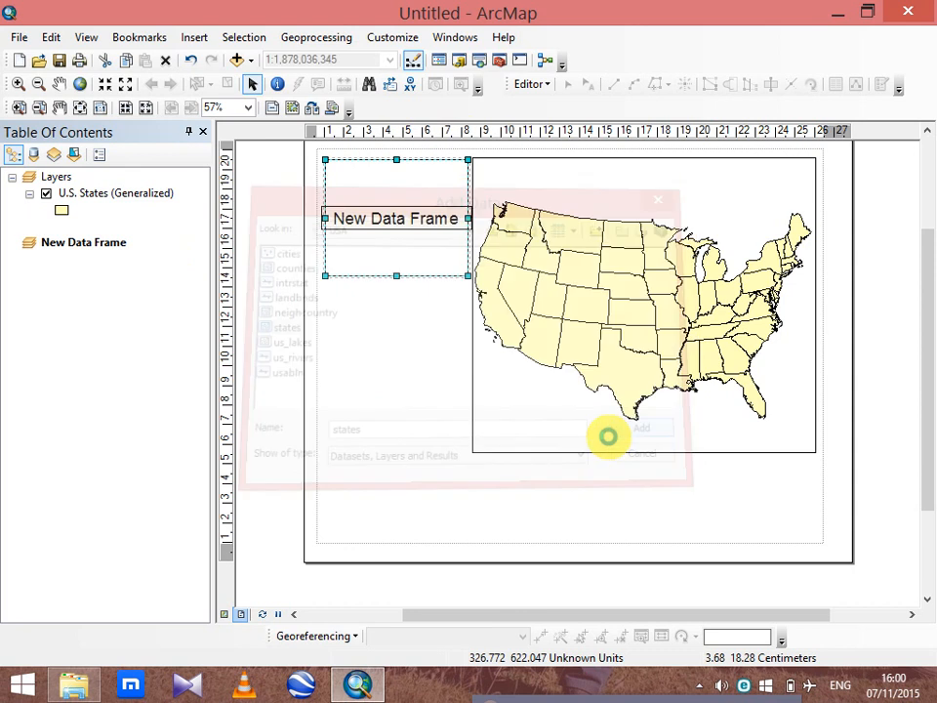
Set the new data frame's coordinate system to the projected continental North America Equidistant Conic.
right_click(383, 200)
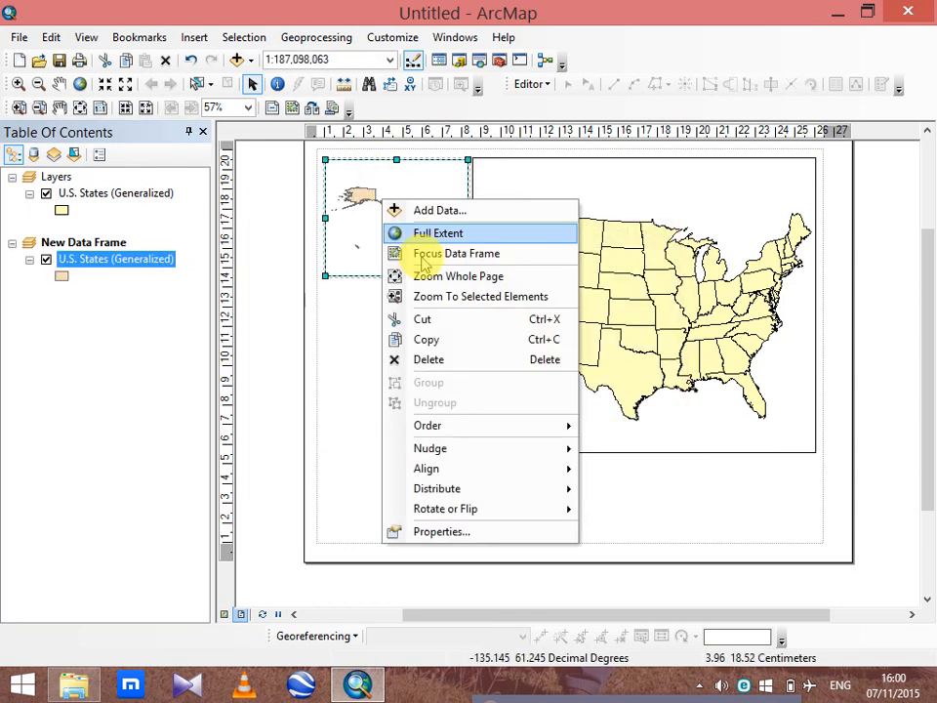
click(429, 532)
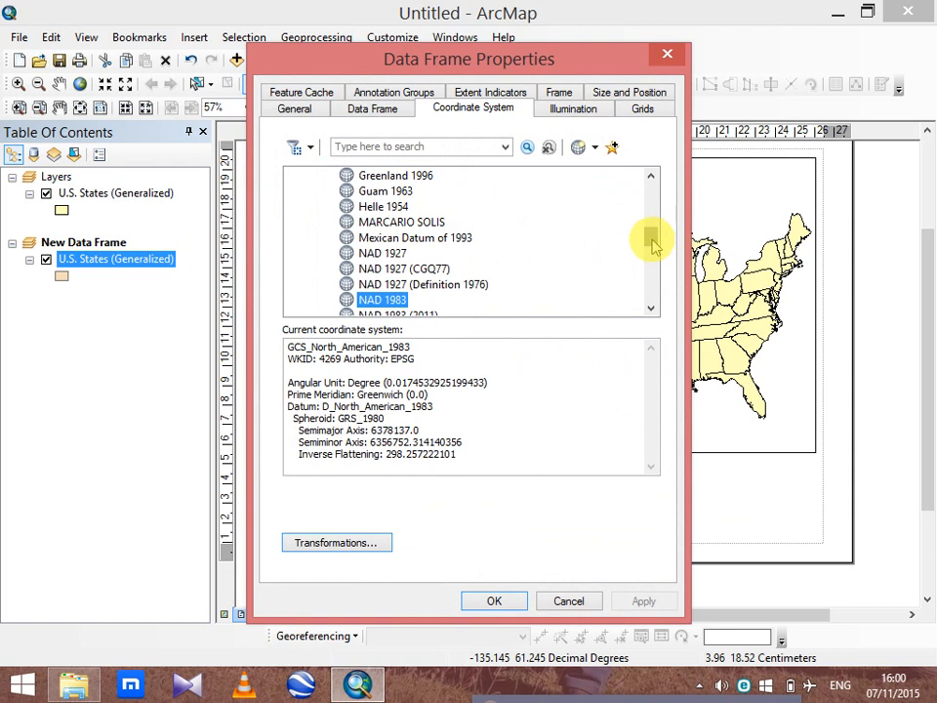
drag(654, 246, 651, 184)
click(295, 192)
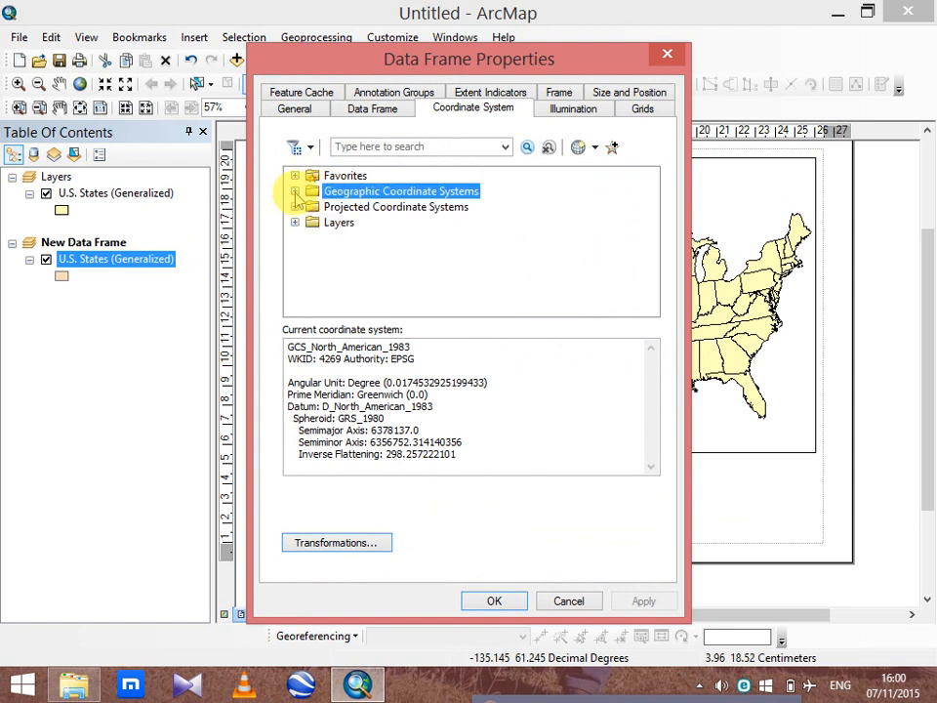
click(295, 207)
click(312, 207)
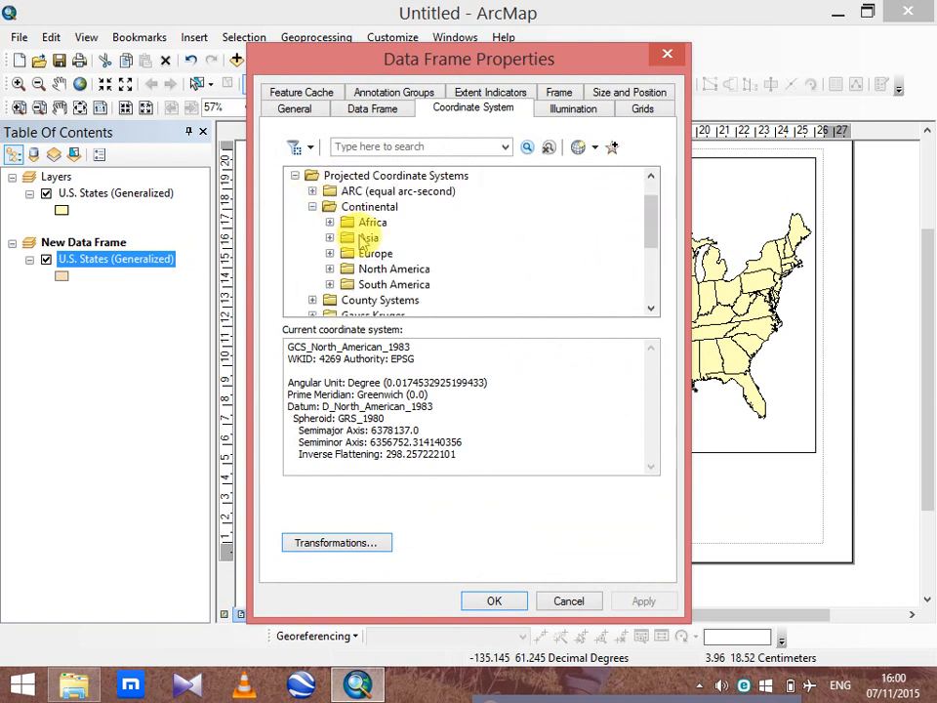
click(330, 270)
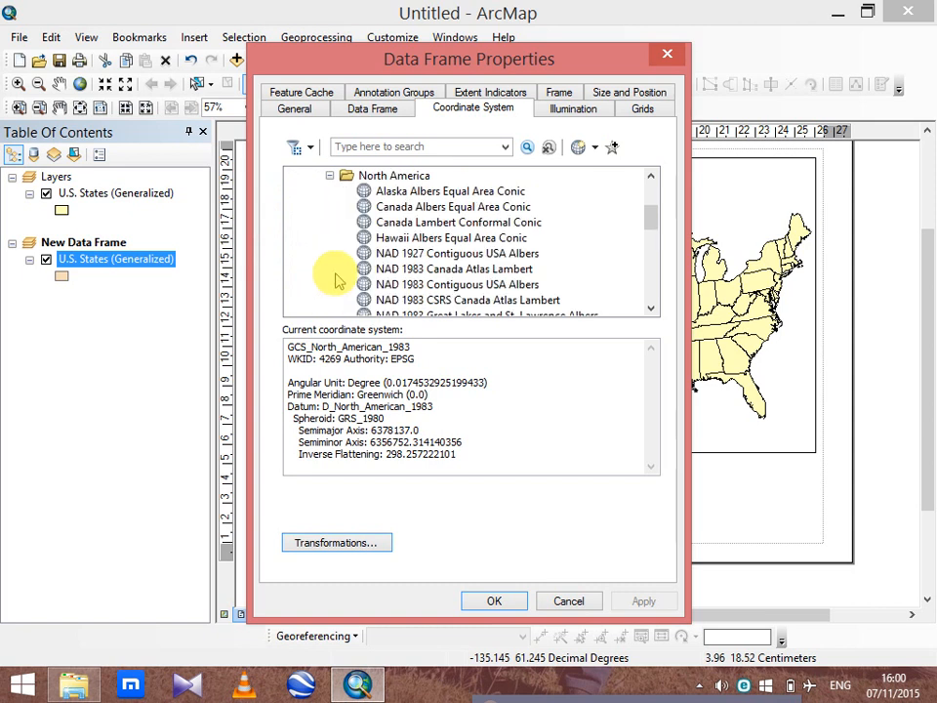
drag(651, 215, 606, 236)
click(535, 272)
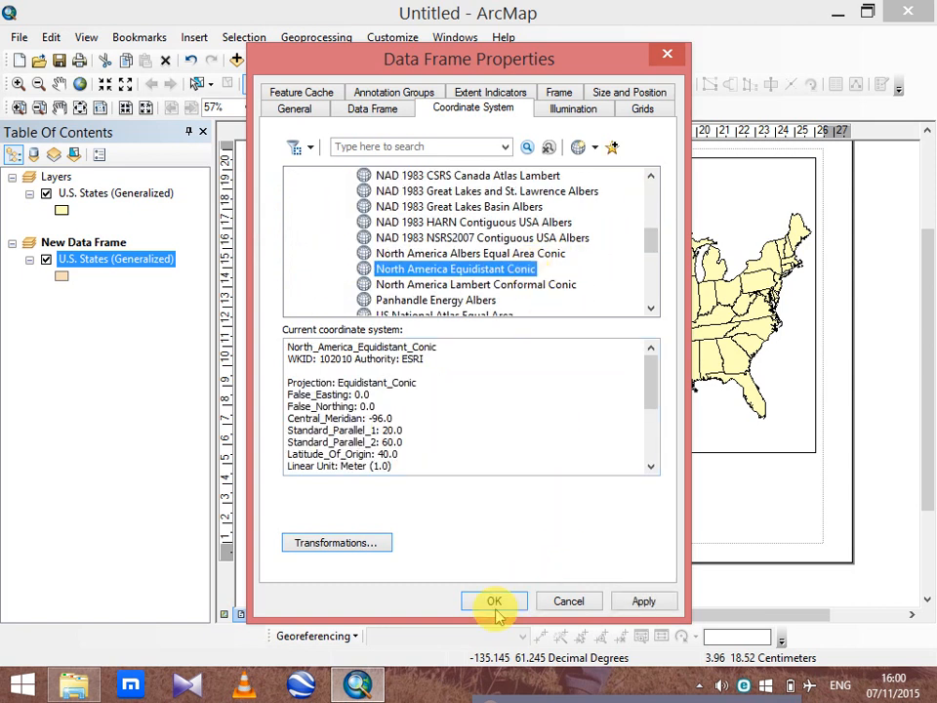
click(494, 600)
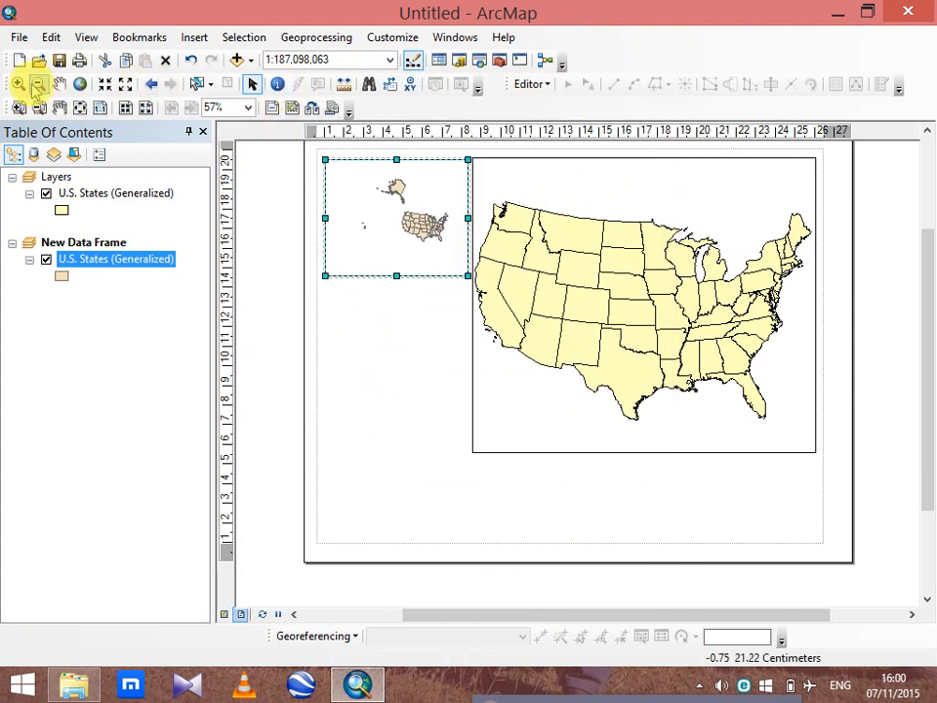
Zoom the small data frame in to show only Alaska, at a scale of 1:47,087,243, and deselect the frame.
click(21, 83)
drag(375, 173, 416, 215)
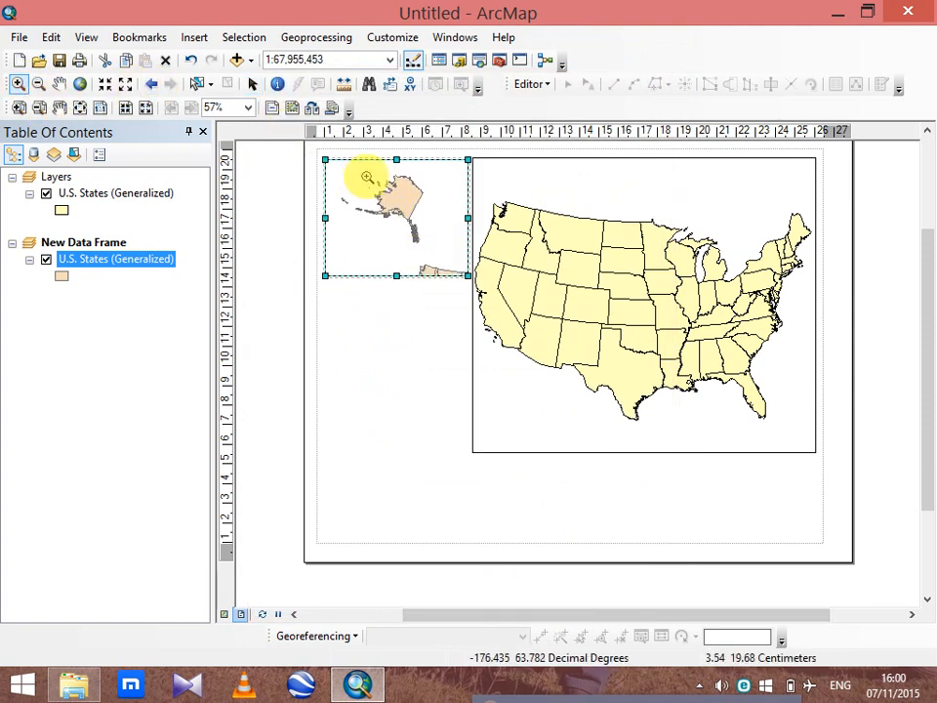
drag(333, 171, 433, 255)
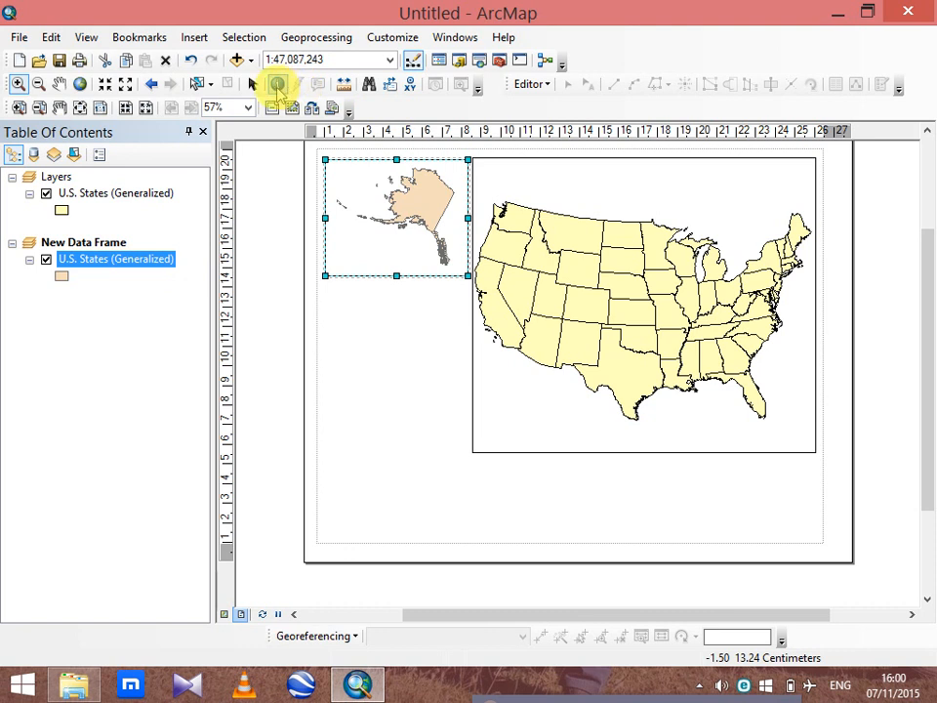
click(251, 85)
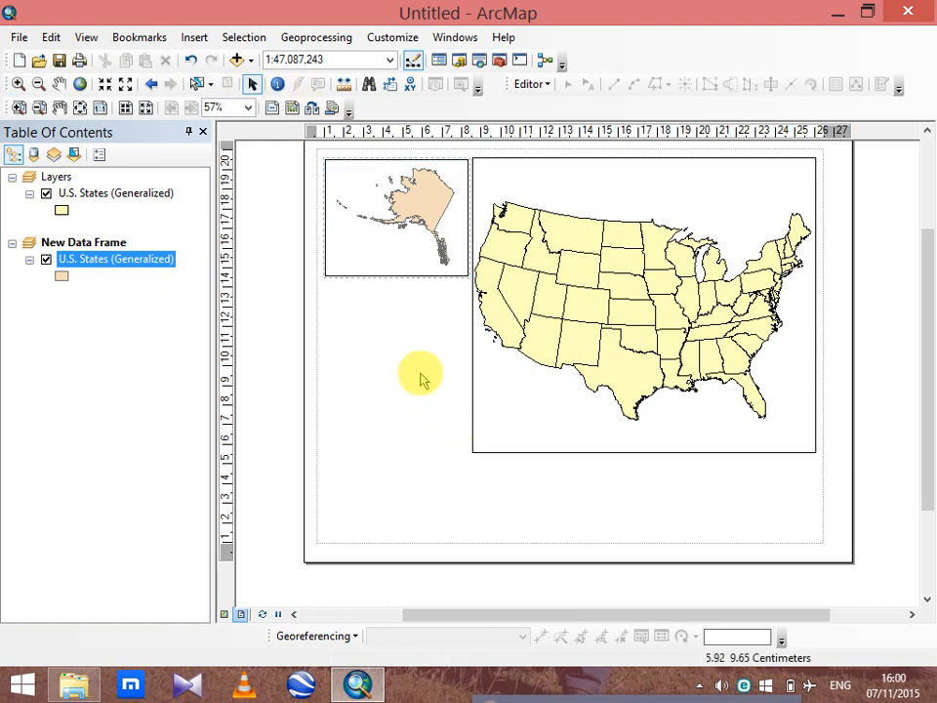
Insert another data frame and place it below the Alaska frame, resized to match that frame's width.
click(195, 37)
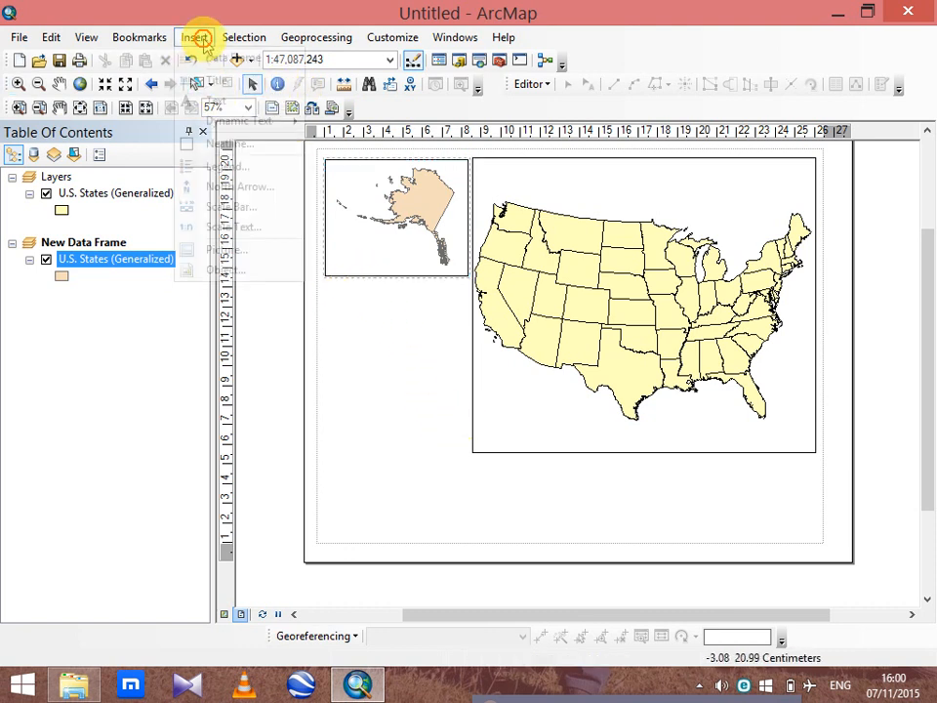
click(232, 59)
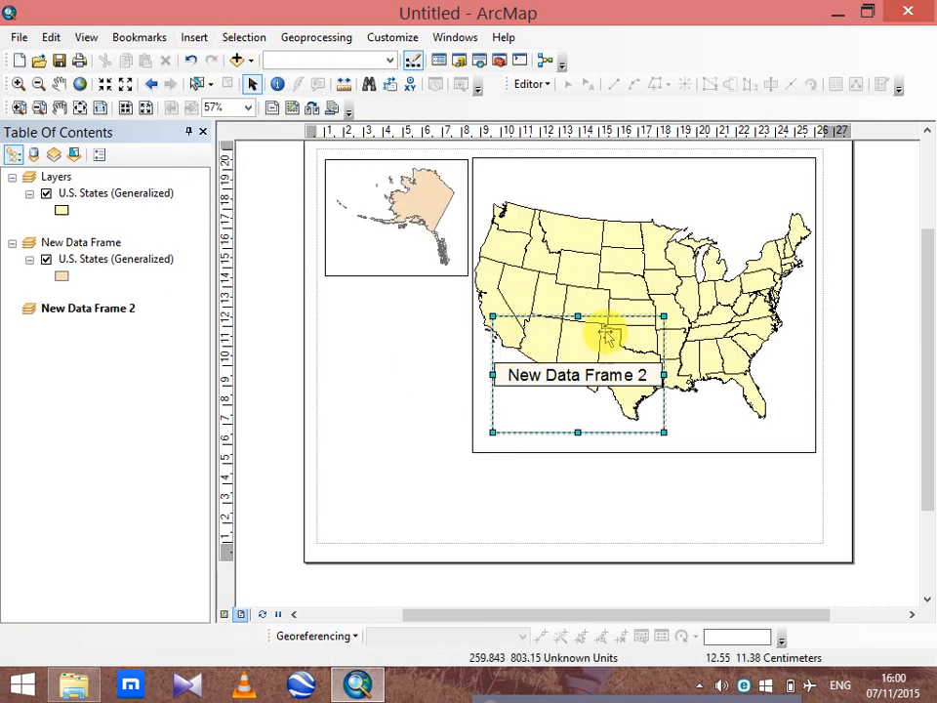
drag(596, 394, 464, 368)
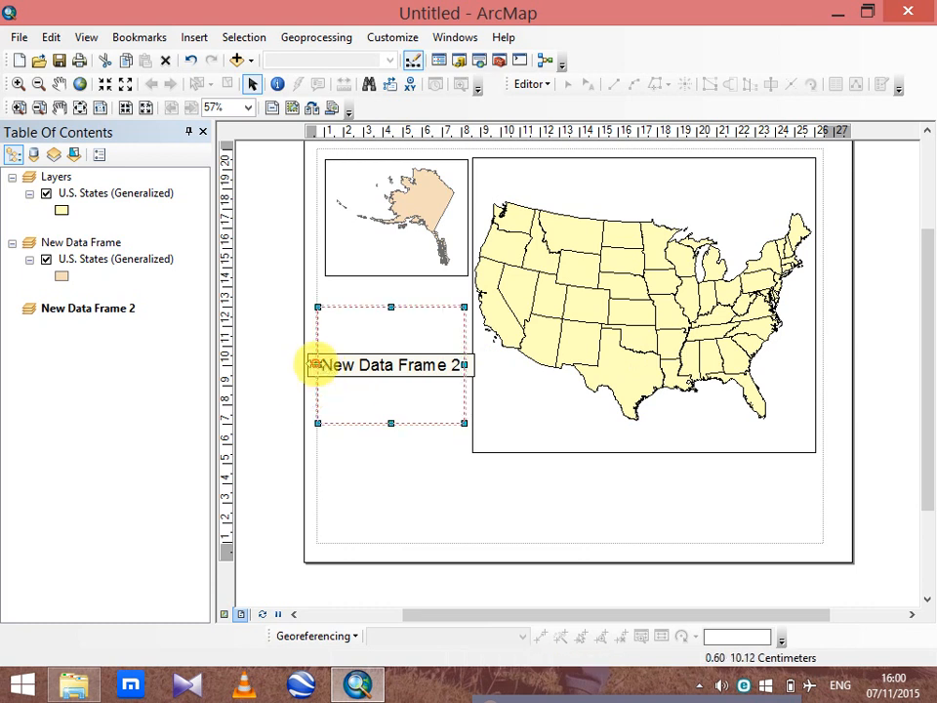
drag(317, 364, 377, 365)
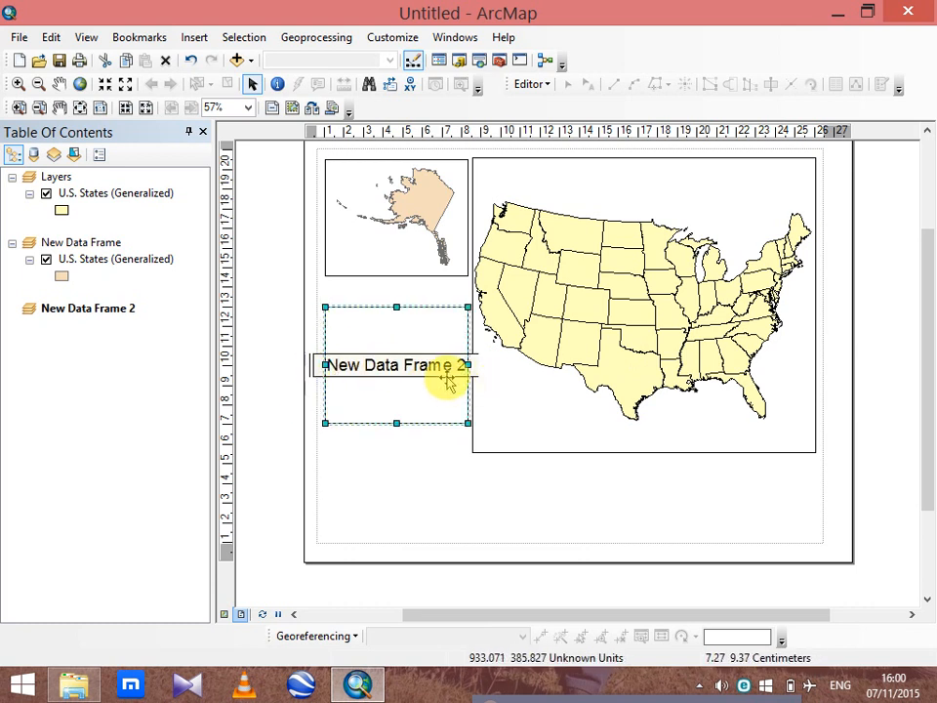
Add the states feature class from the USA dataset to the empty data frame below Alaska.
right_click(433, 371)
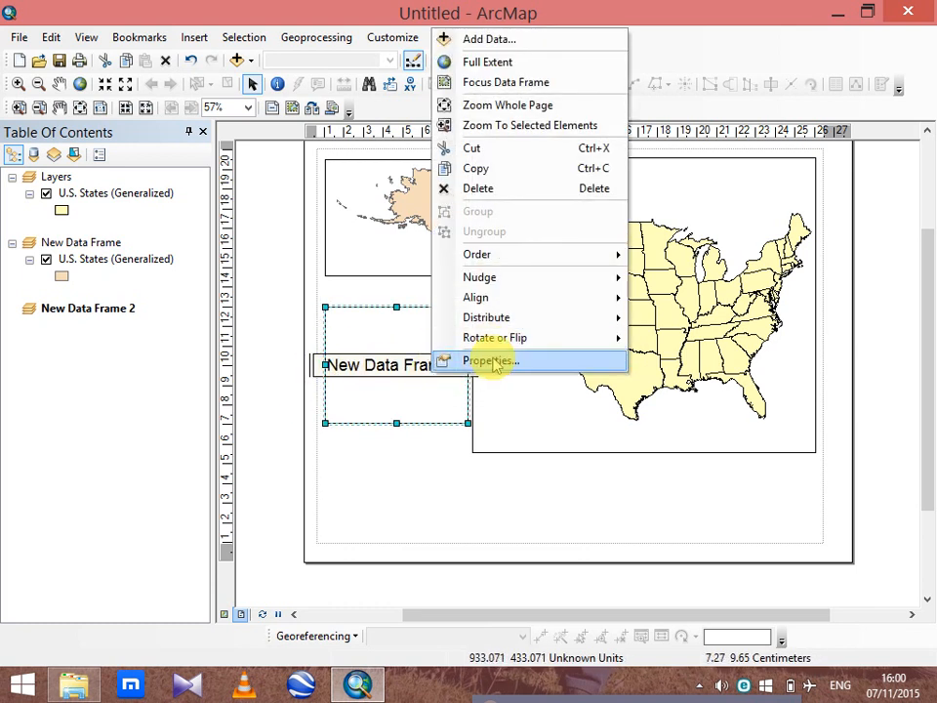
click(538, 46)
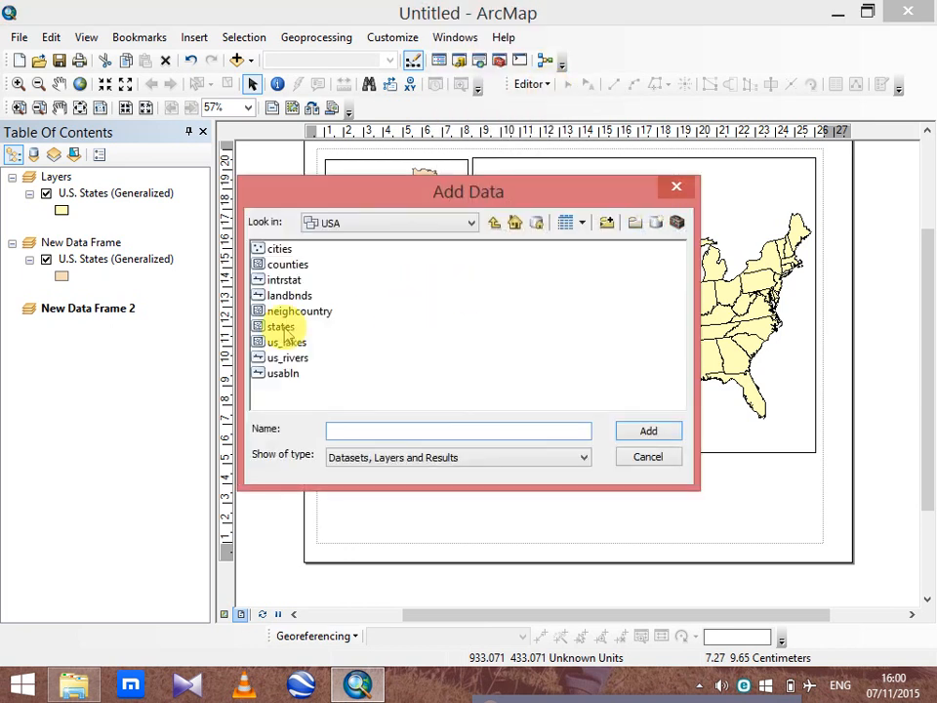
click(280, 328)
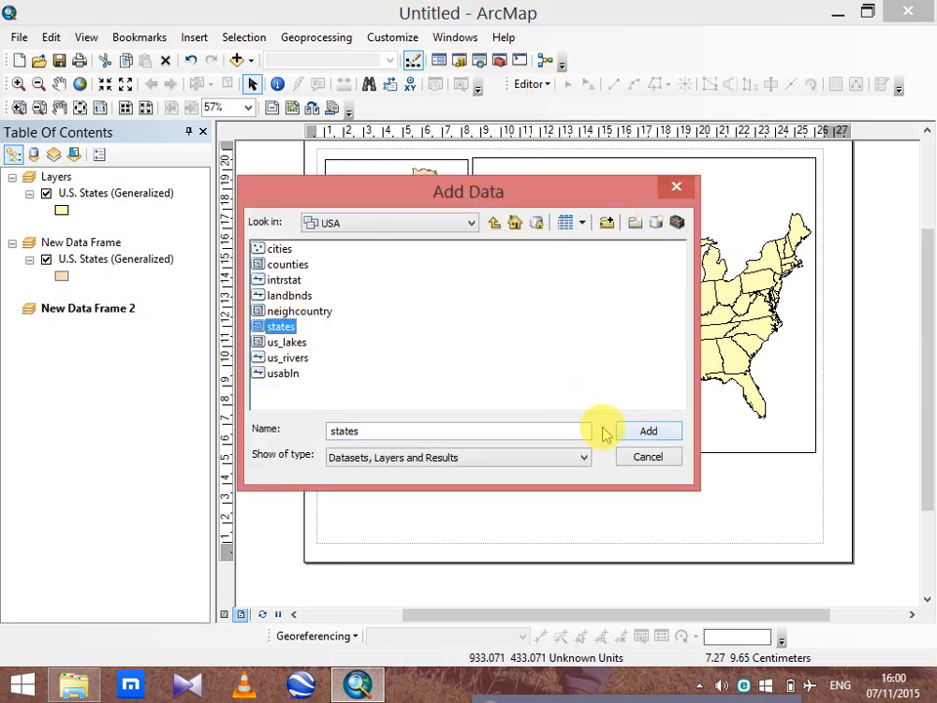
click(641, 432)
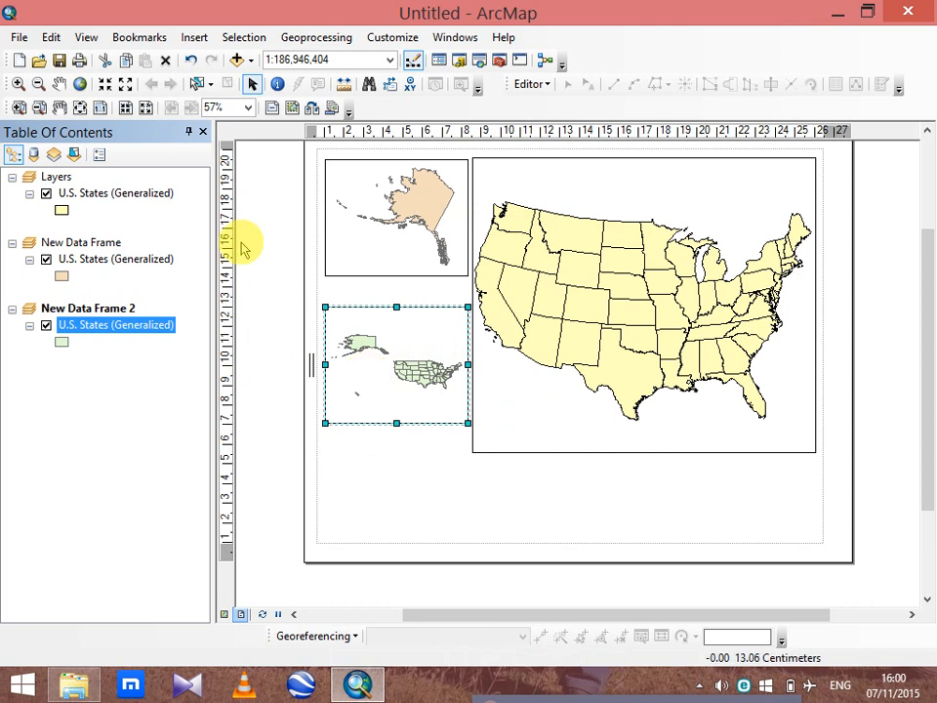
Zoom the lower small data frame in to Hawaii at a scale of 1:14,198,608 and pan the islands into position.
click(18, 85)
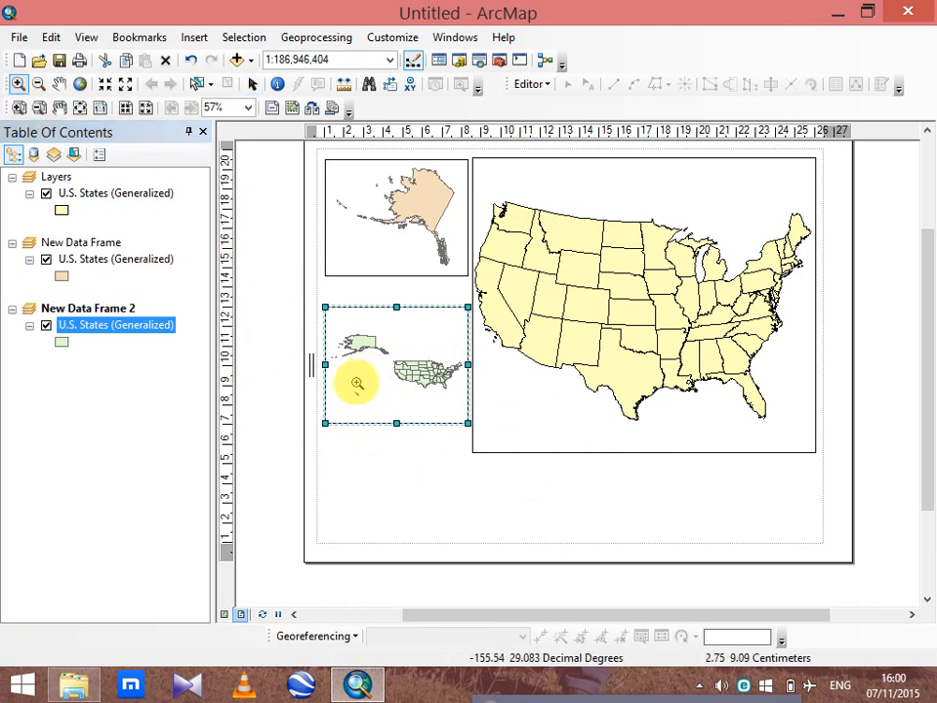
drag(364, 397, 371, 403)
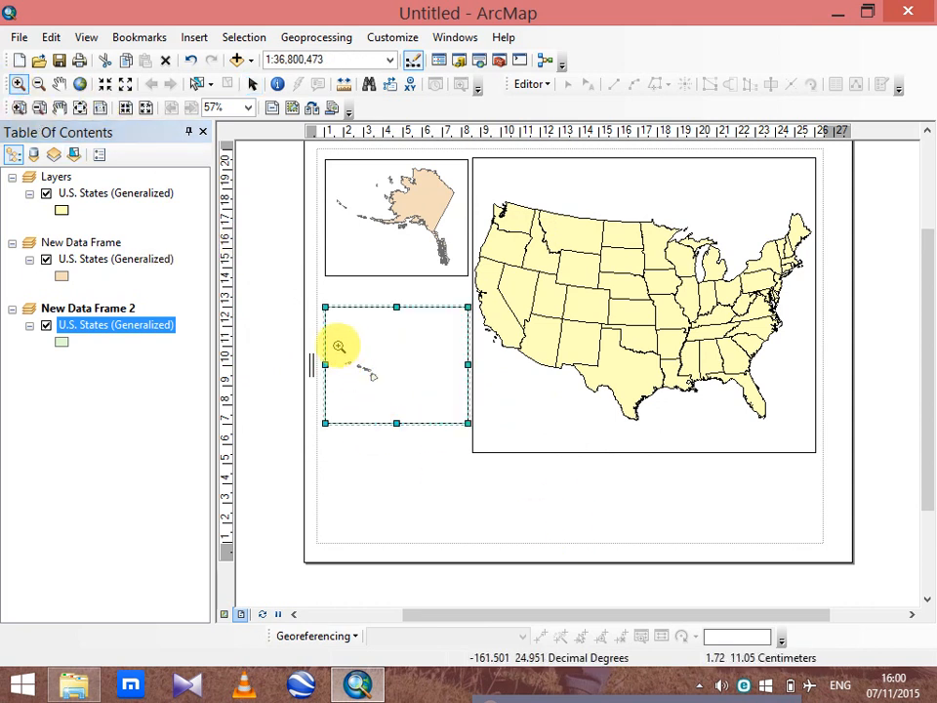
drag(338, 347, 382, 400)
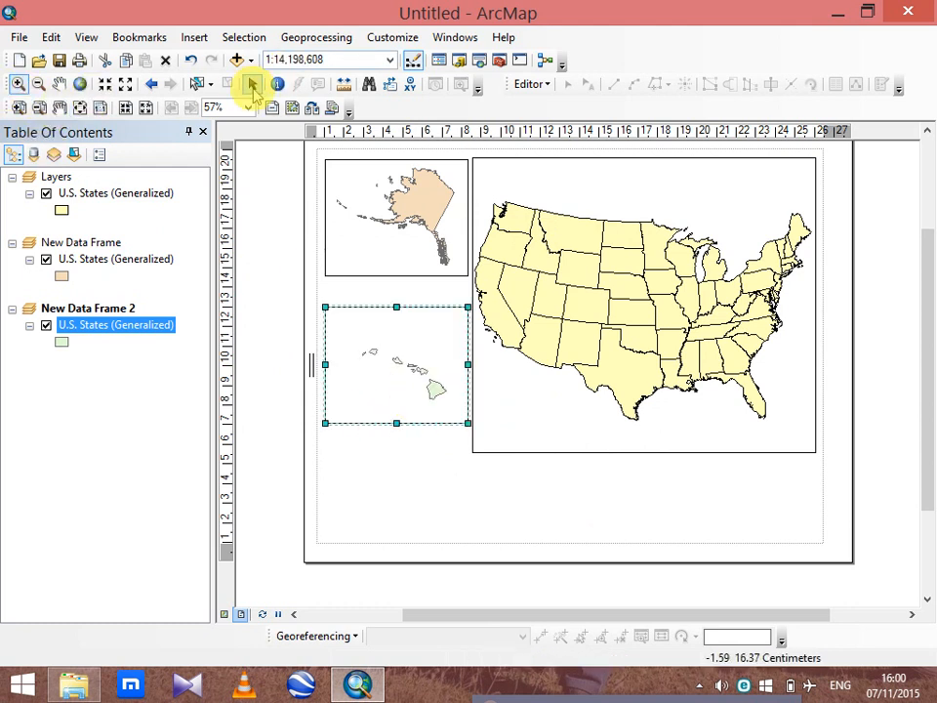
click(251, 85)
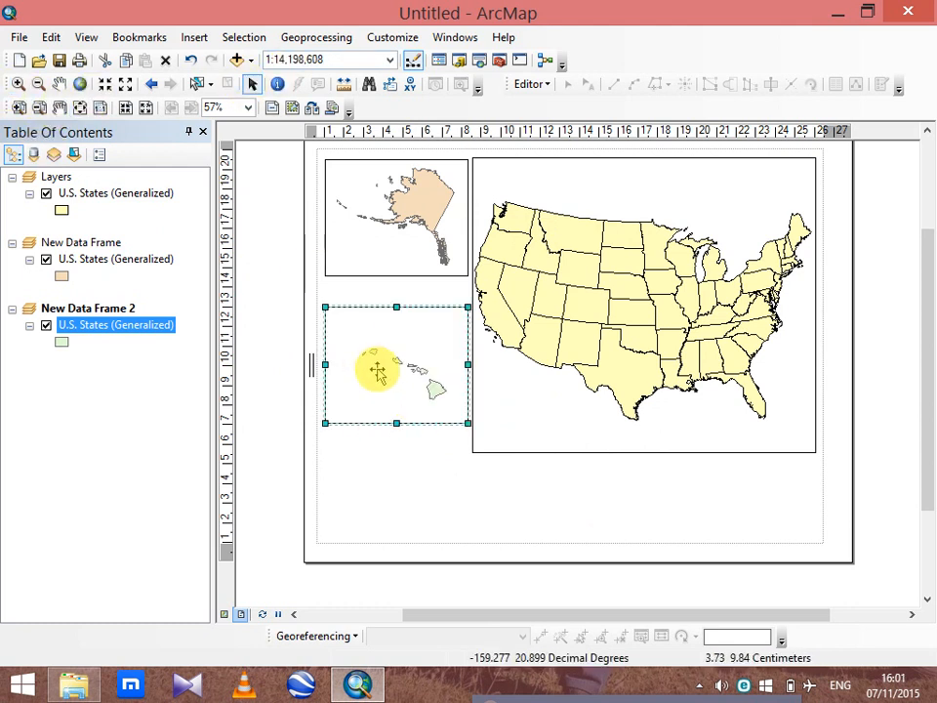
click(57, 84)
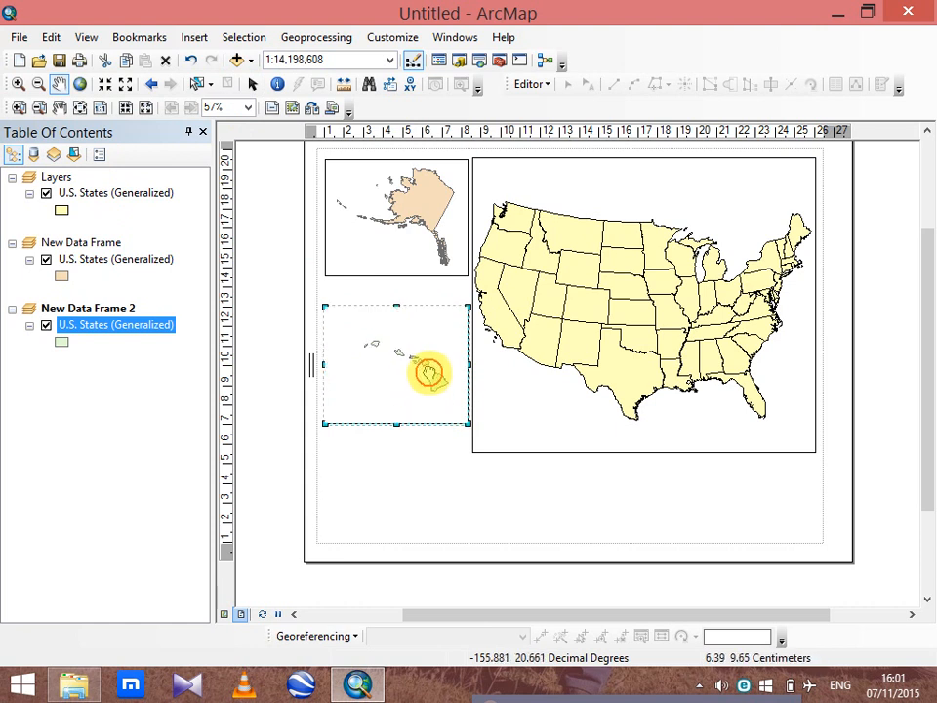
click(251, 85)
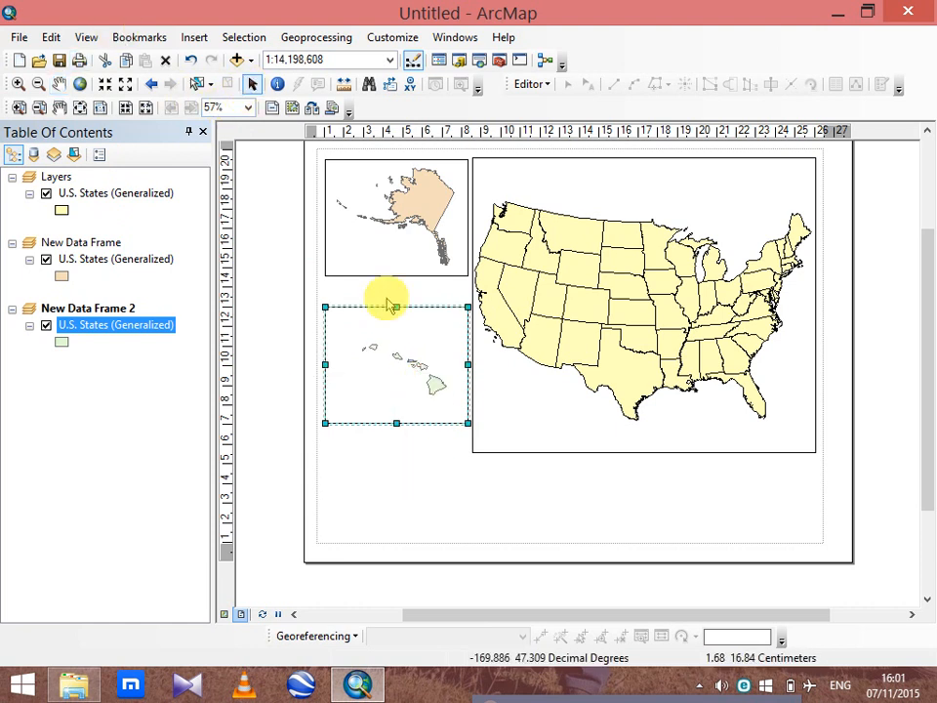
Set the Hawaii frame's coordinate system to the projected continental North America Equidistant Conic and deselect the frame.
right_click(397, 351)
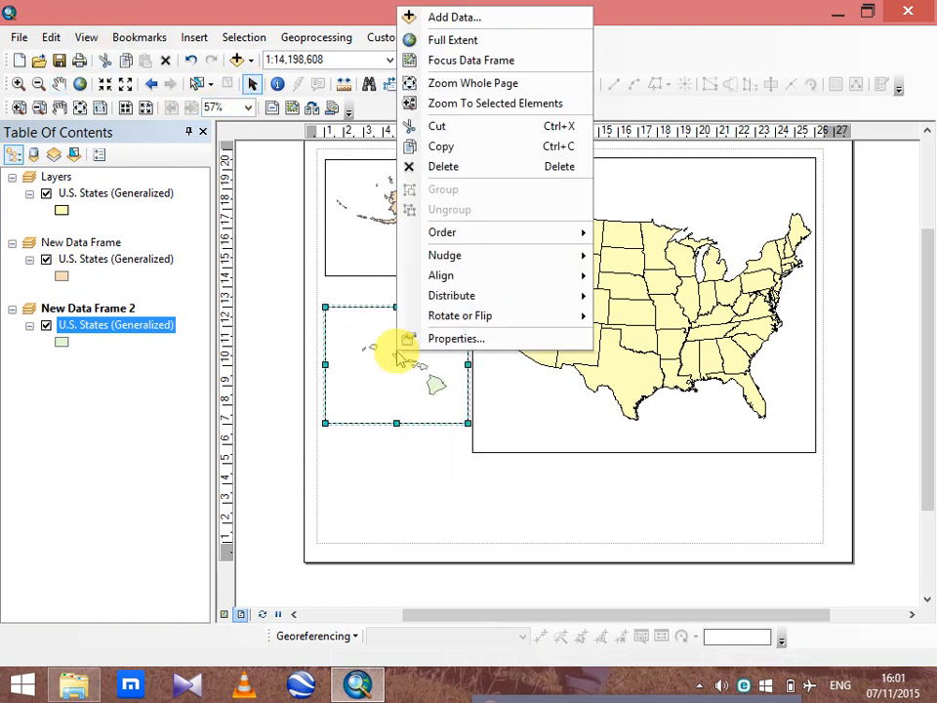
click(472, 339)
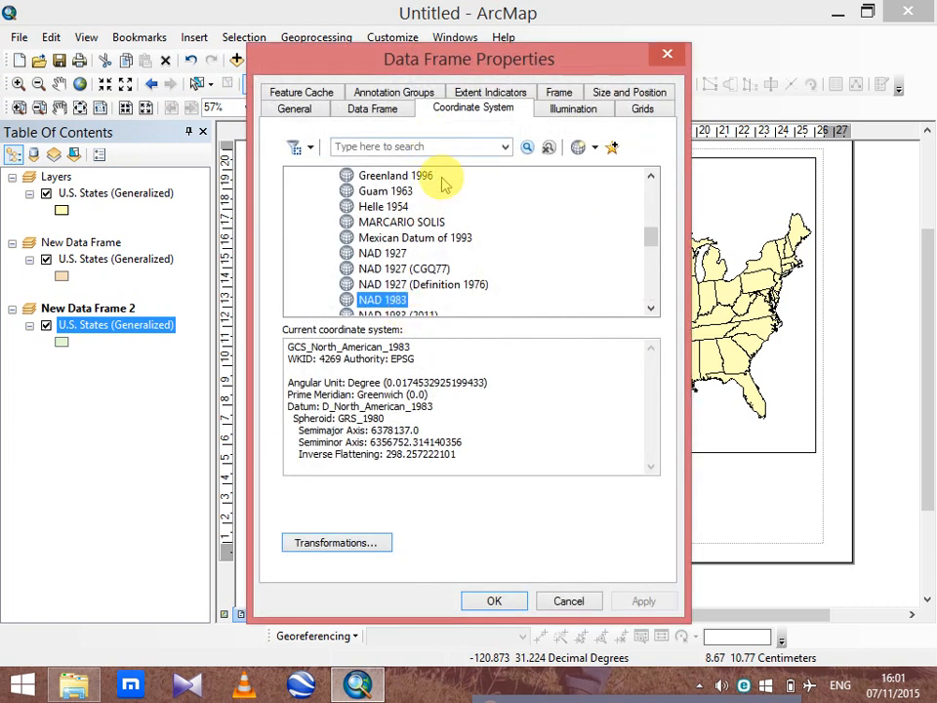
drag(651, 238, 638, 176)
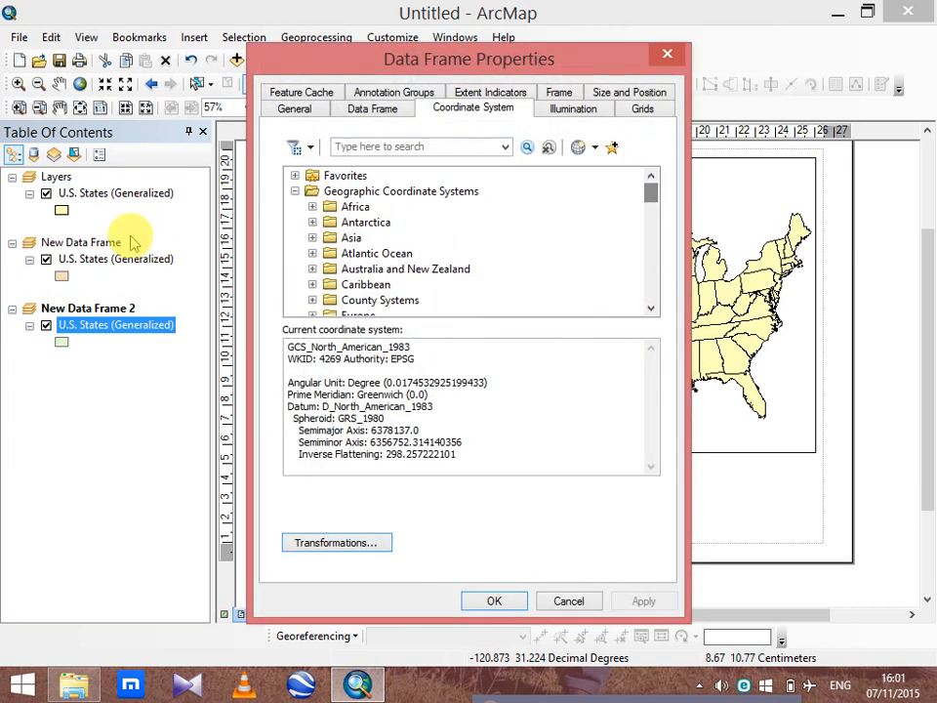
click(295, 191)
click(295, 207)
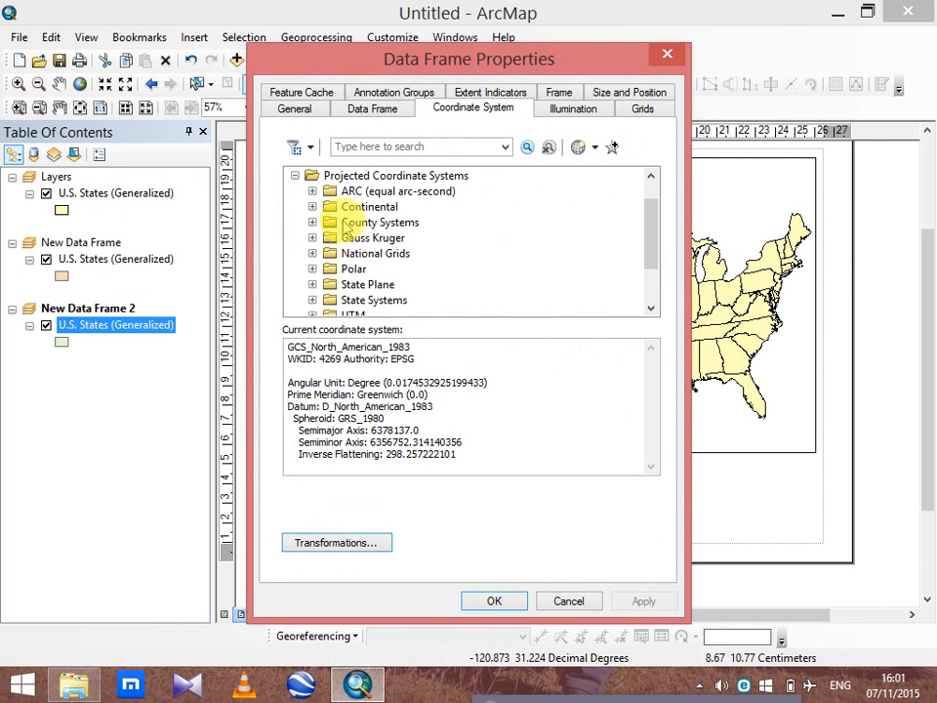
click(313, 207)
click(328, 267)
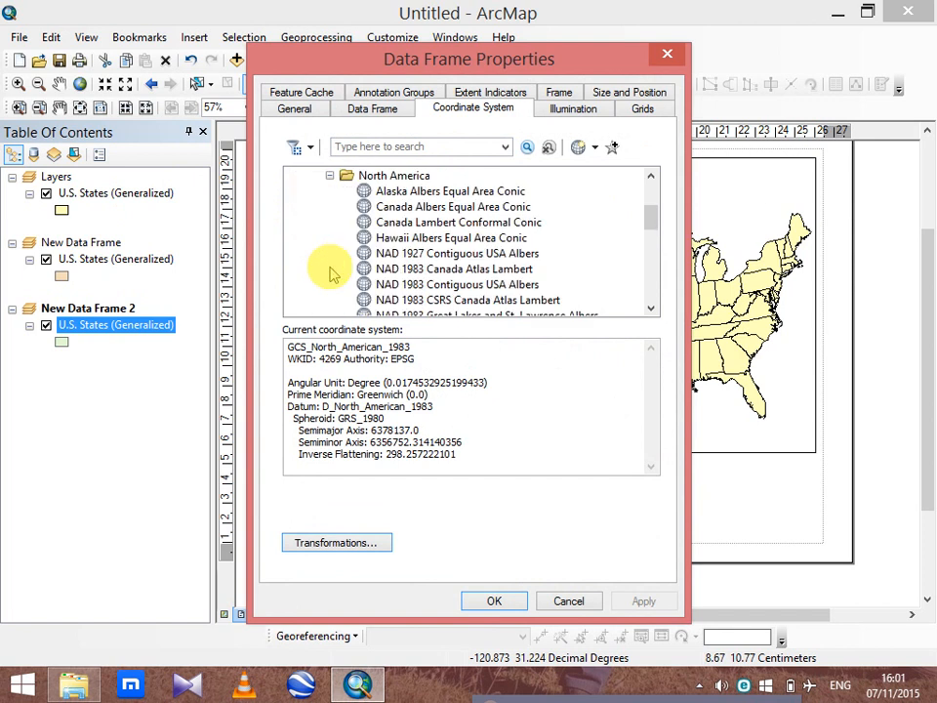
scroll(644, 223, down, 4)
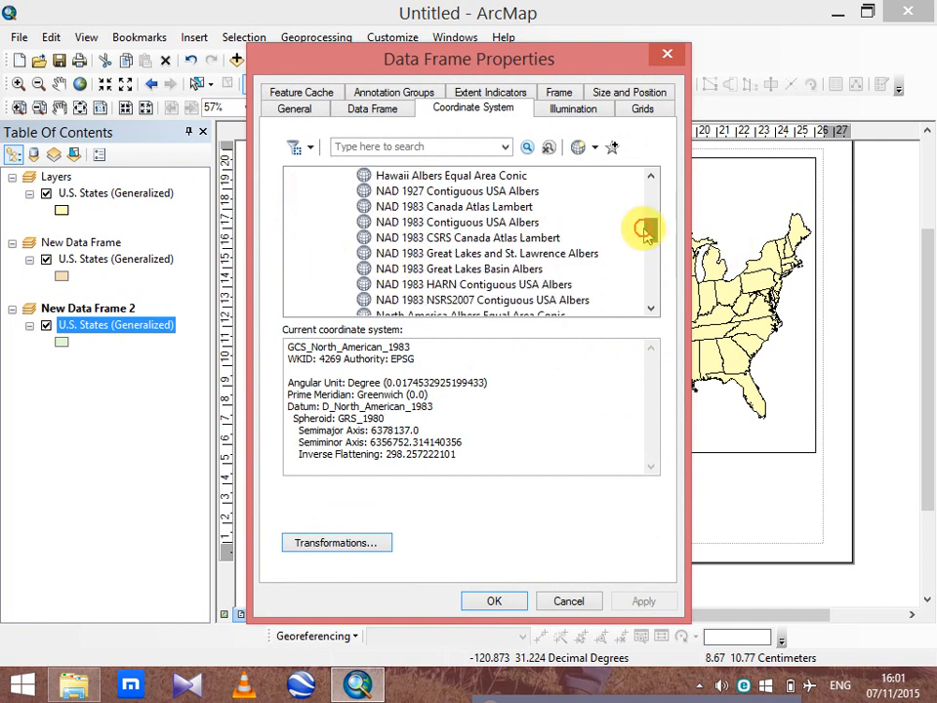
click(498, 239)
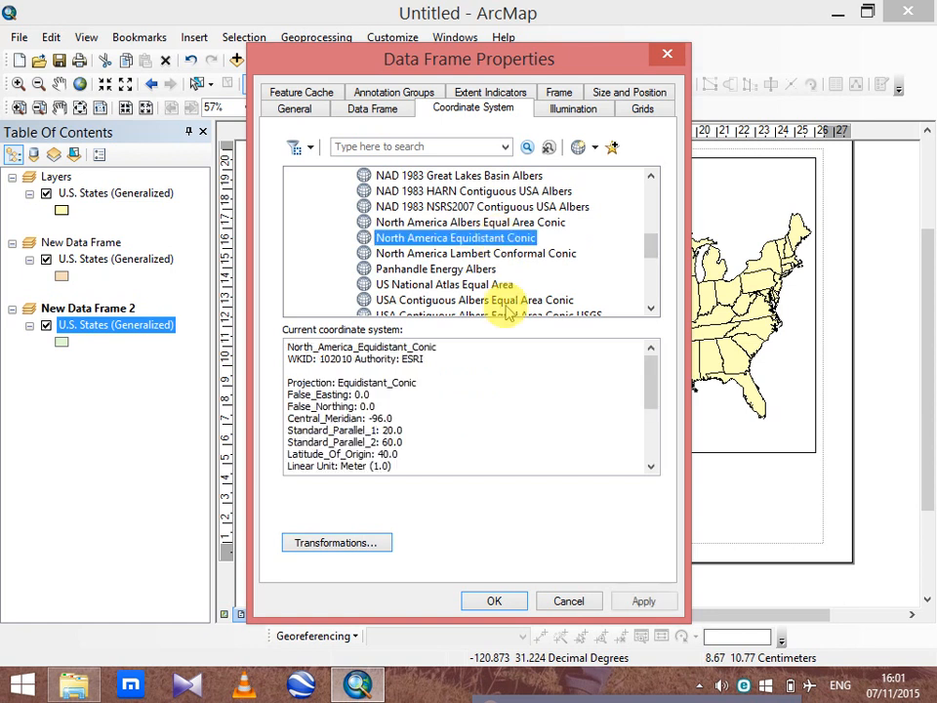
click(494, 601)
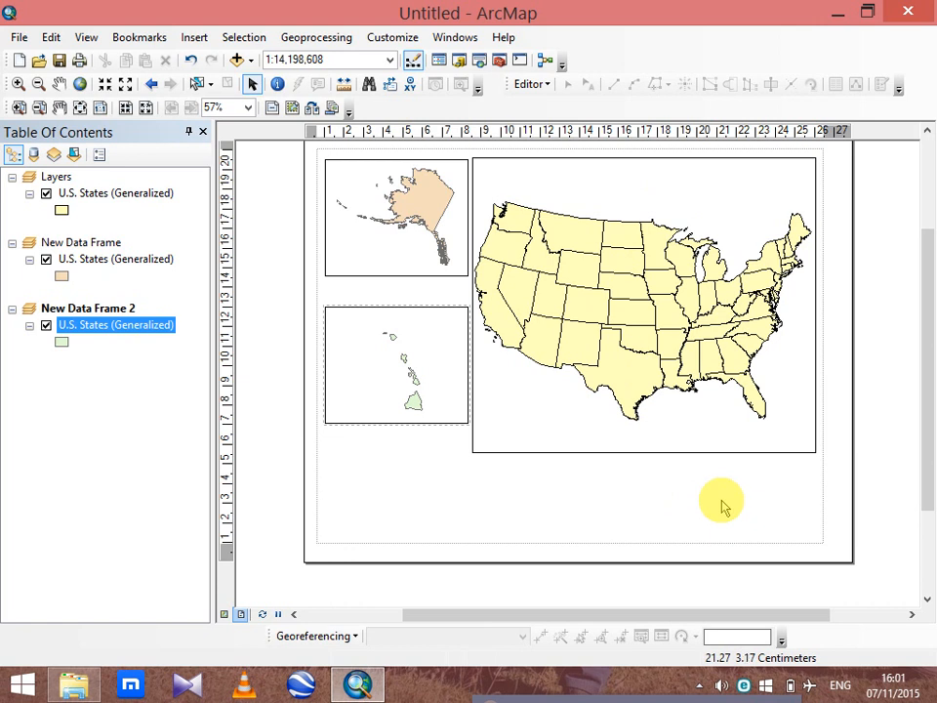
right_click(660, 310)
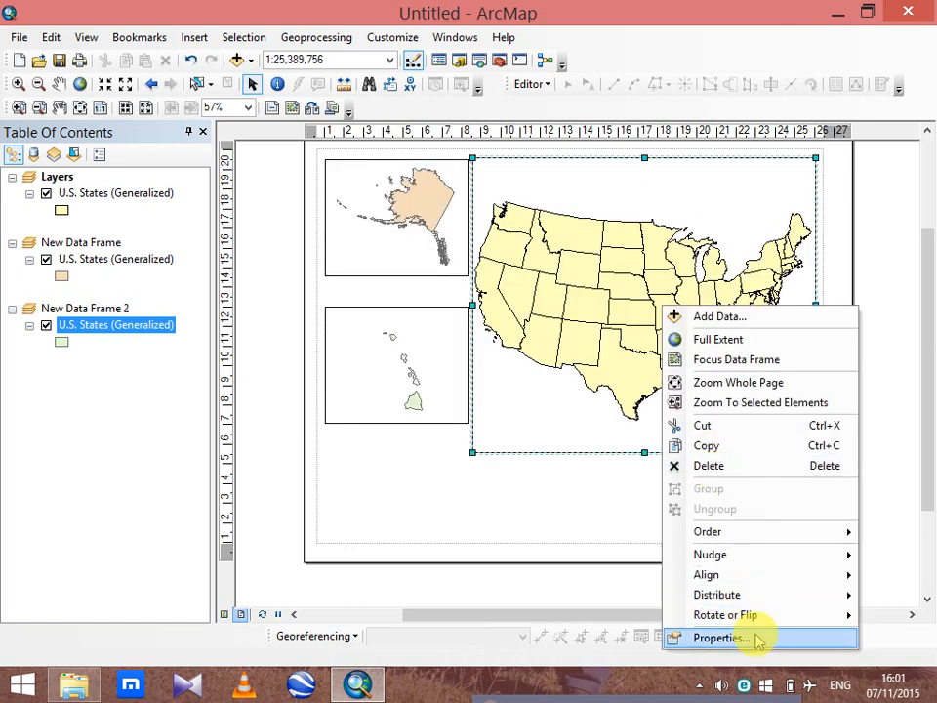
click(759, 640)
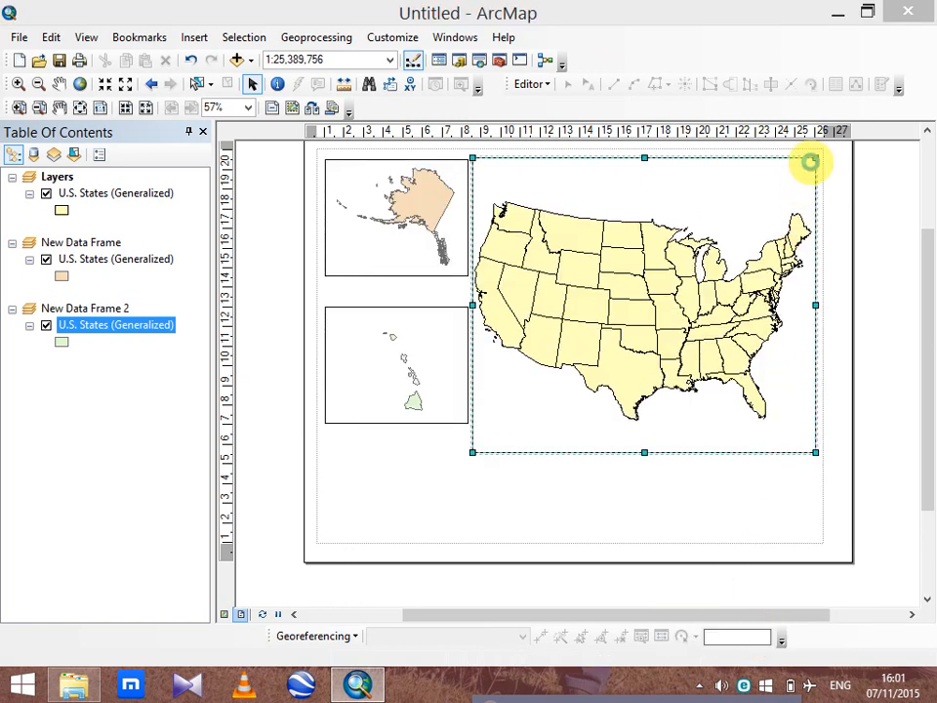
click(646, 108)
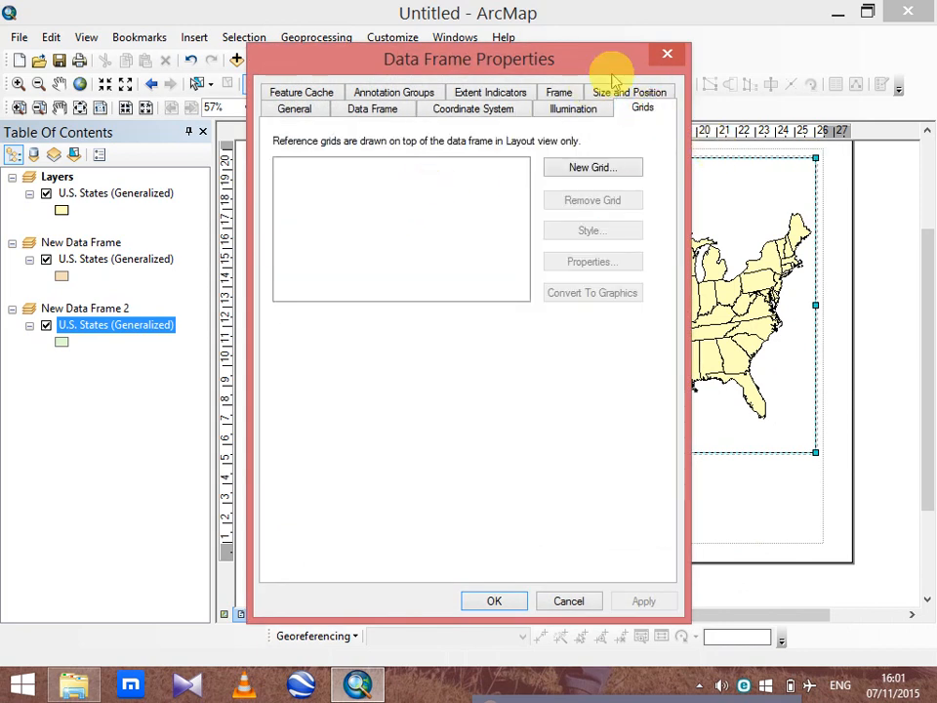
click(661, 56)
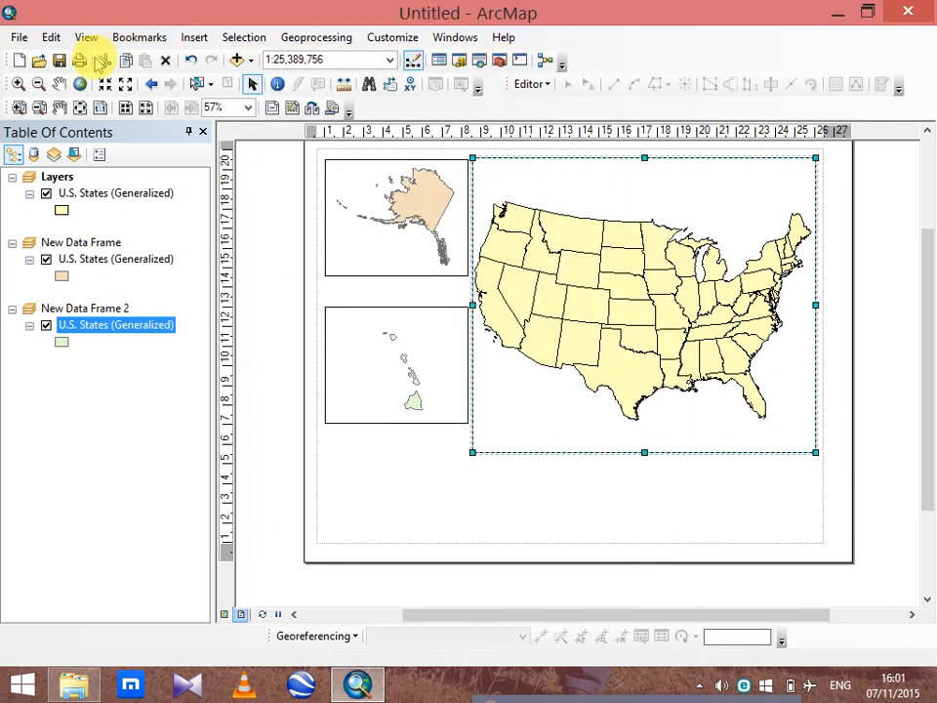
Insert the 480 x 640 JPEG landscape photo from the Desktop, shrink it and place it below the Hawaii frame.
click(194, 37)
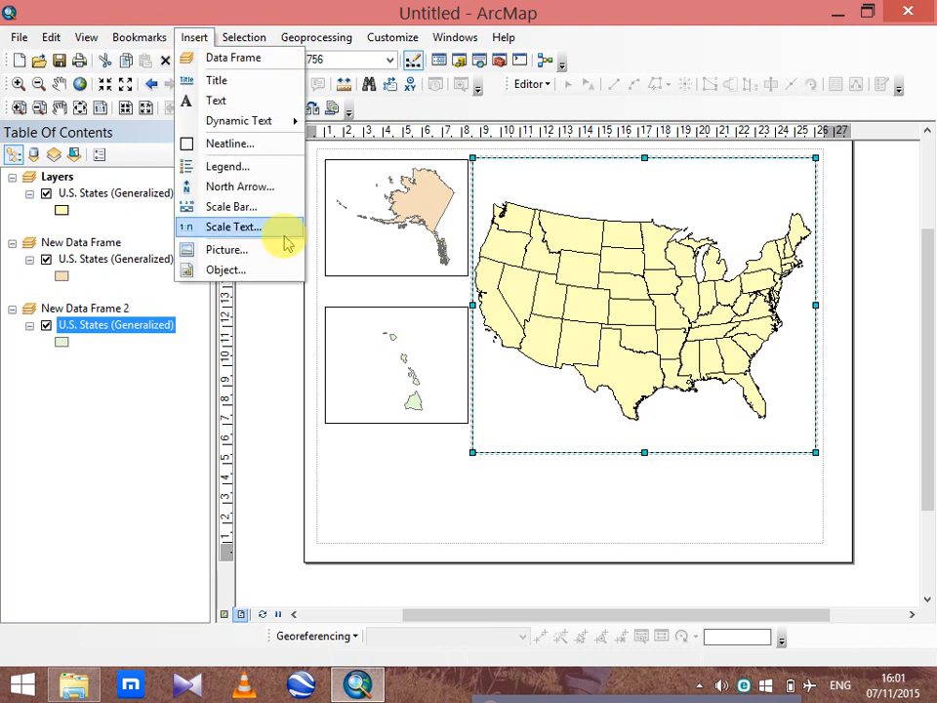
click(266, 251)
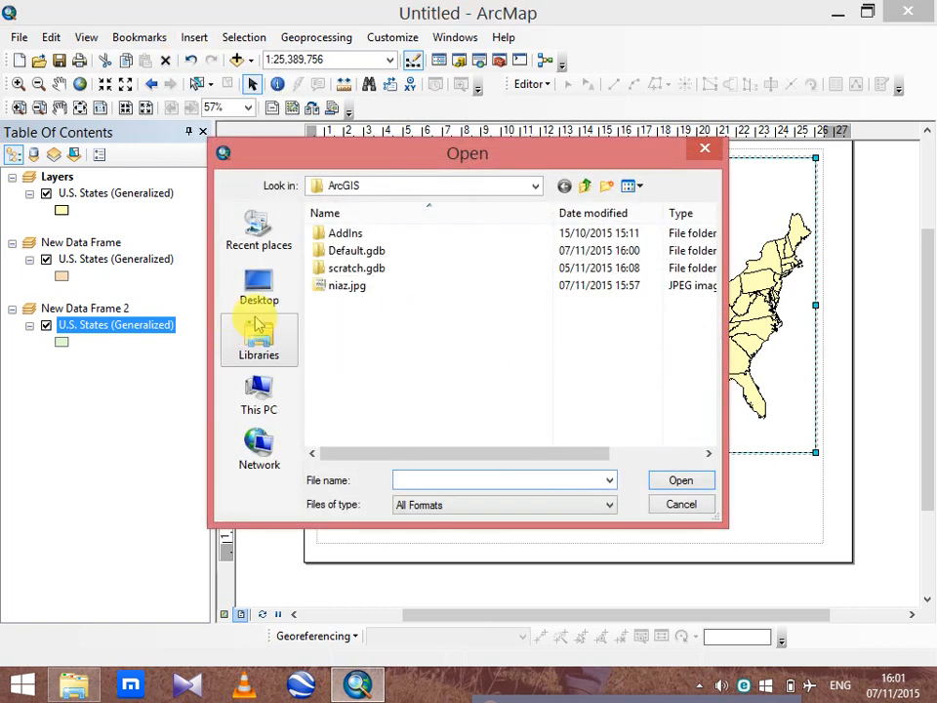
click(262, 337)
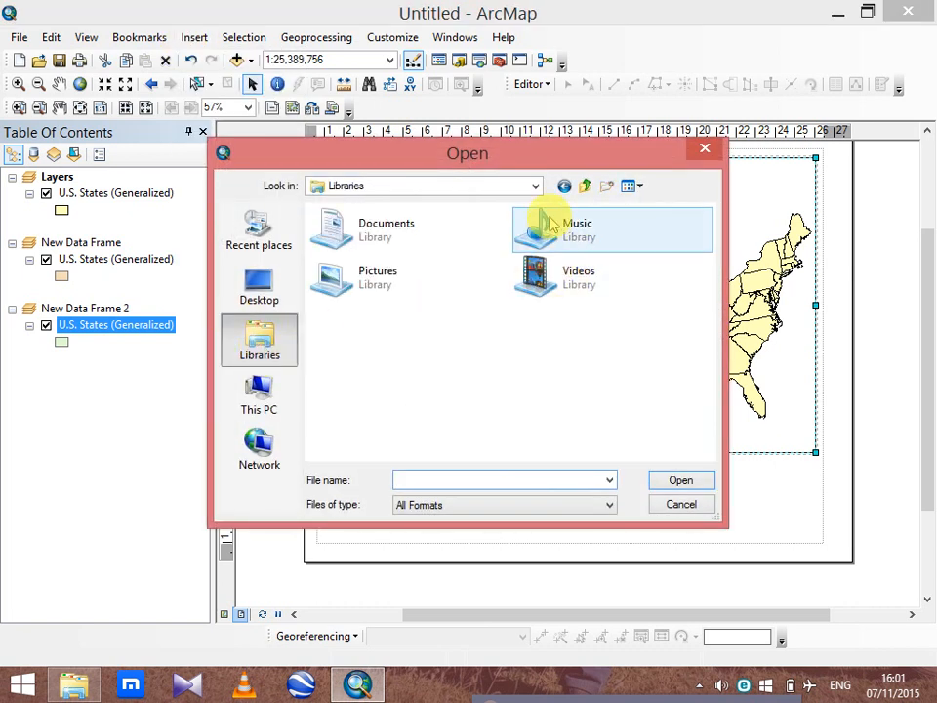
double_click(364, 286)
double_click(363, 286)
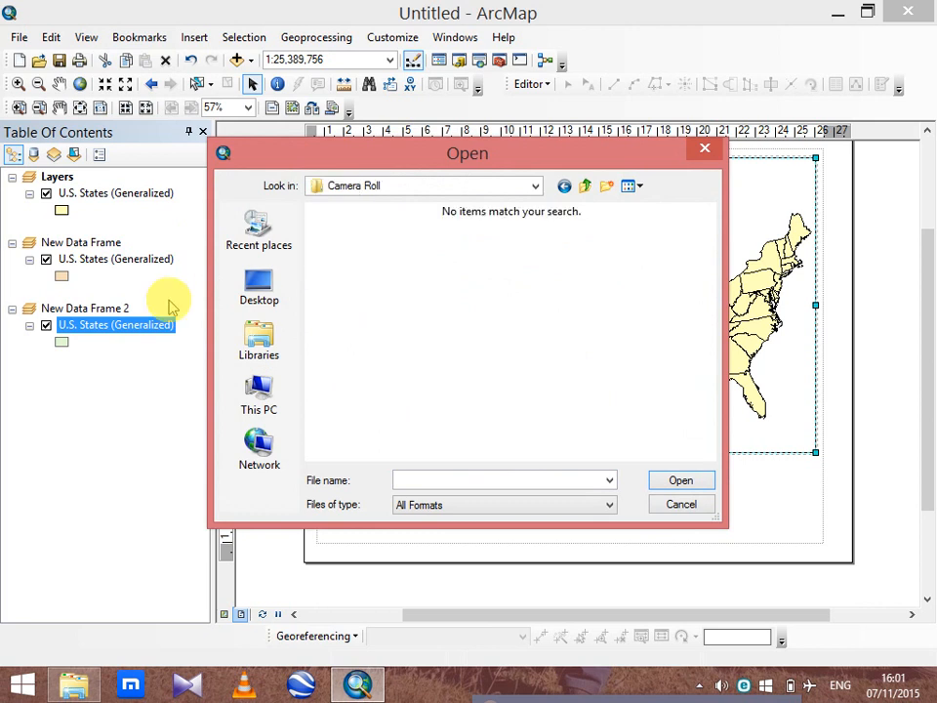
click(259, 286)
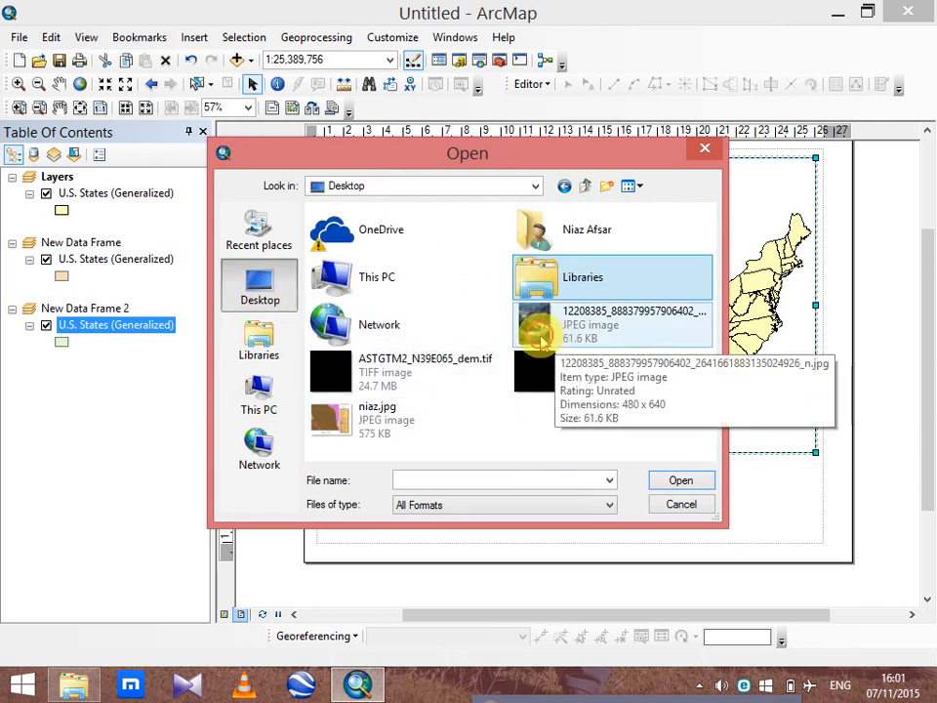
click(566, 318)
click(682, 480)
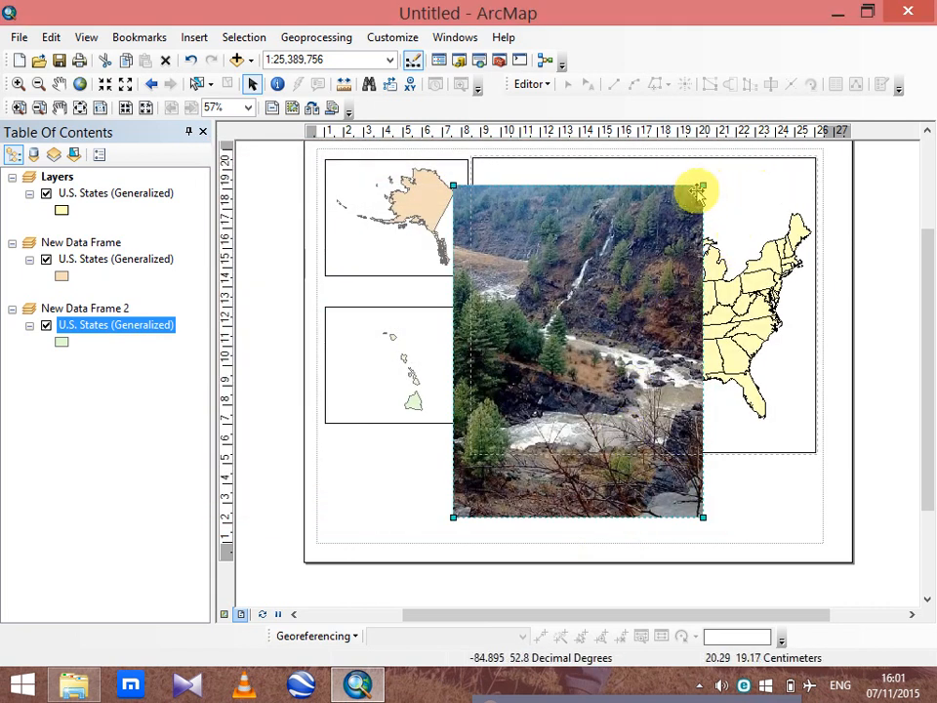
drag(699, 189, 538, 408)
drag(478, 439, 361, 457)
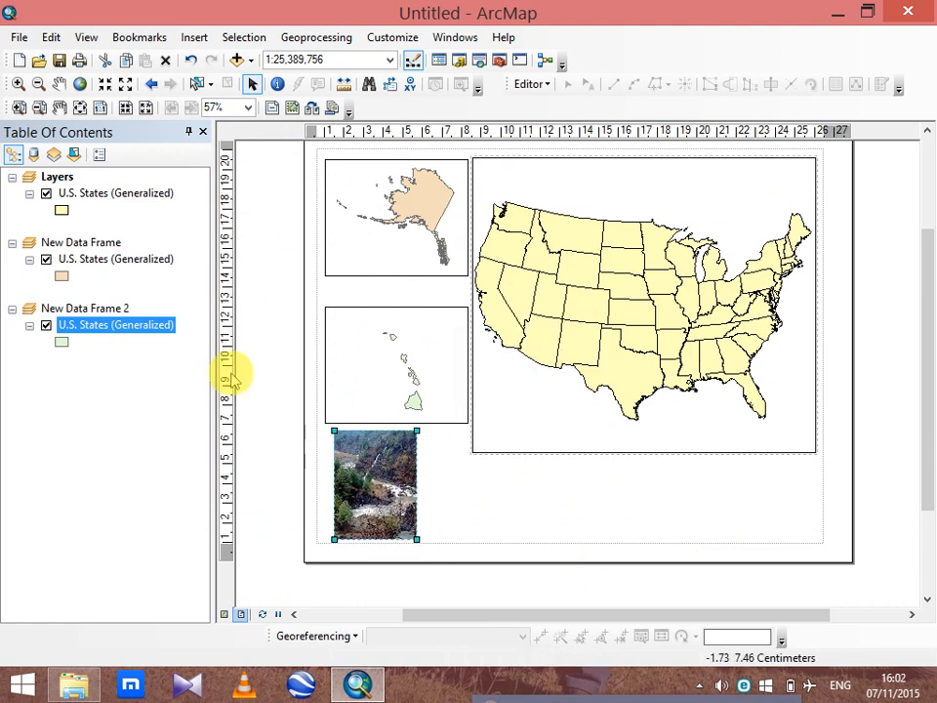
click(194, 37)
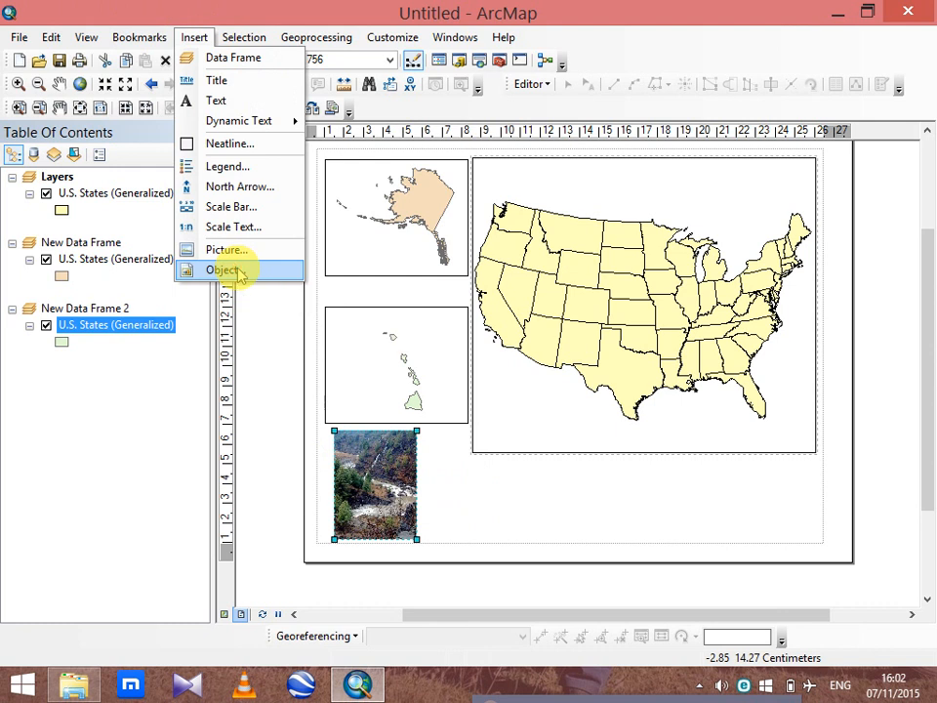
click(239, 273)
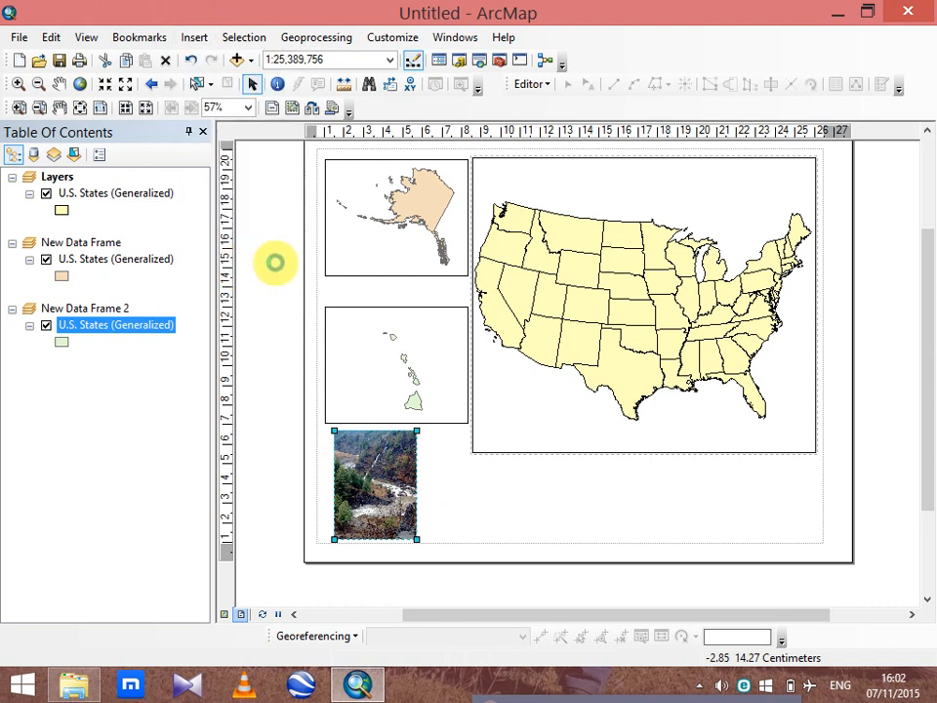
click(306, 298)
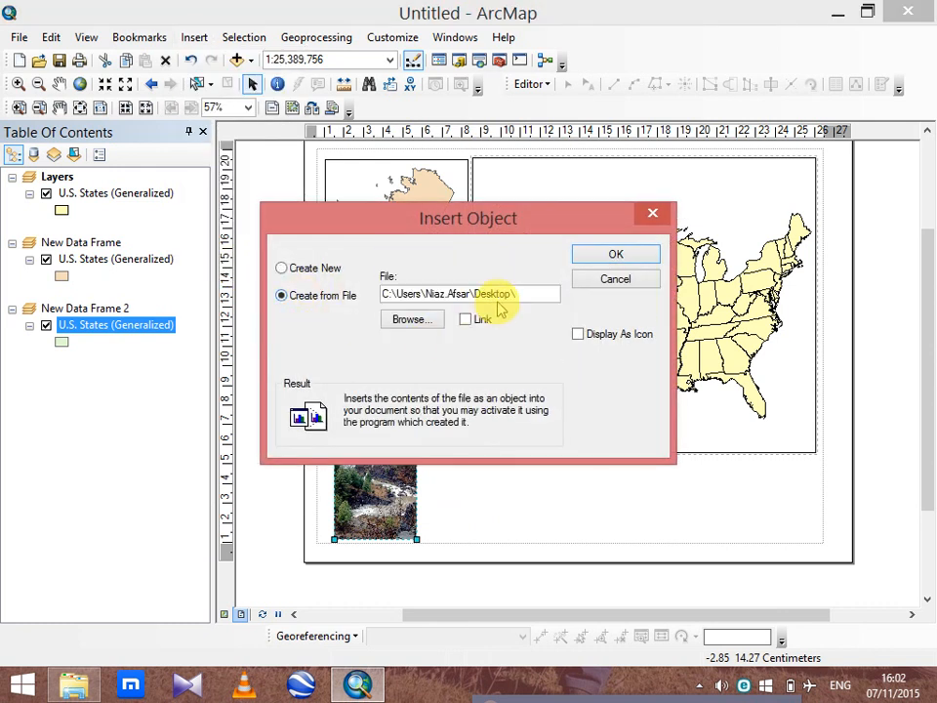
click(412, 318)
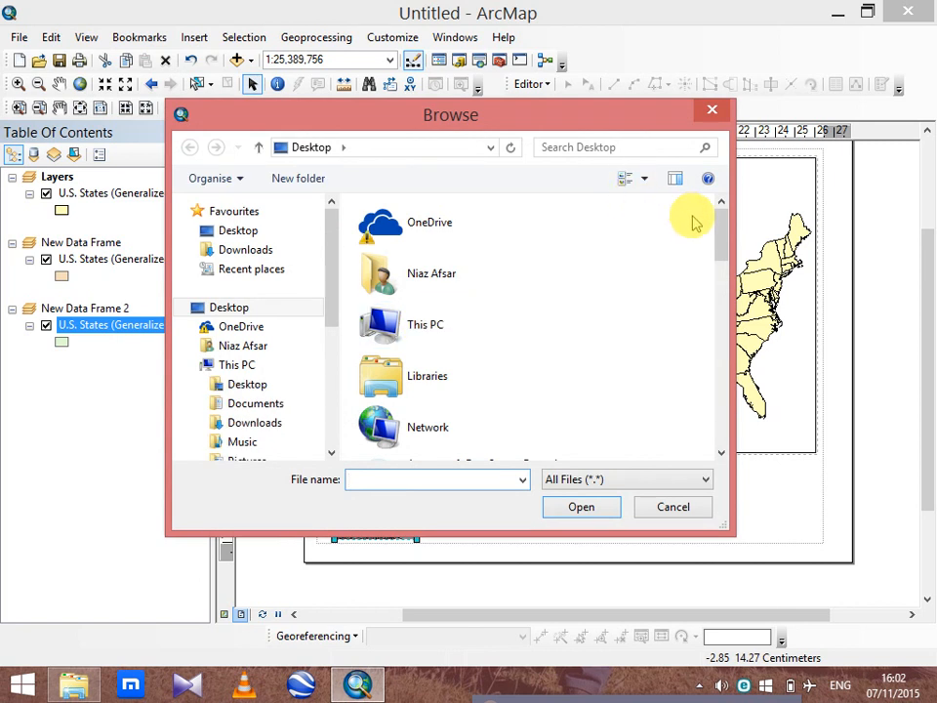
drag(727, 234, 705, 288)
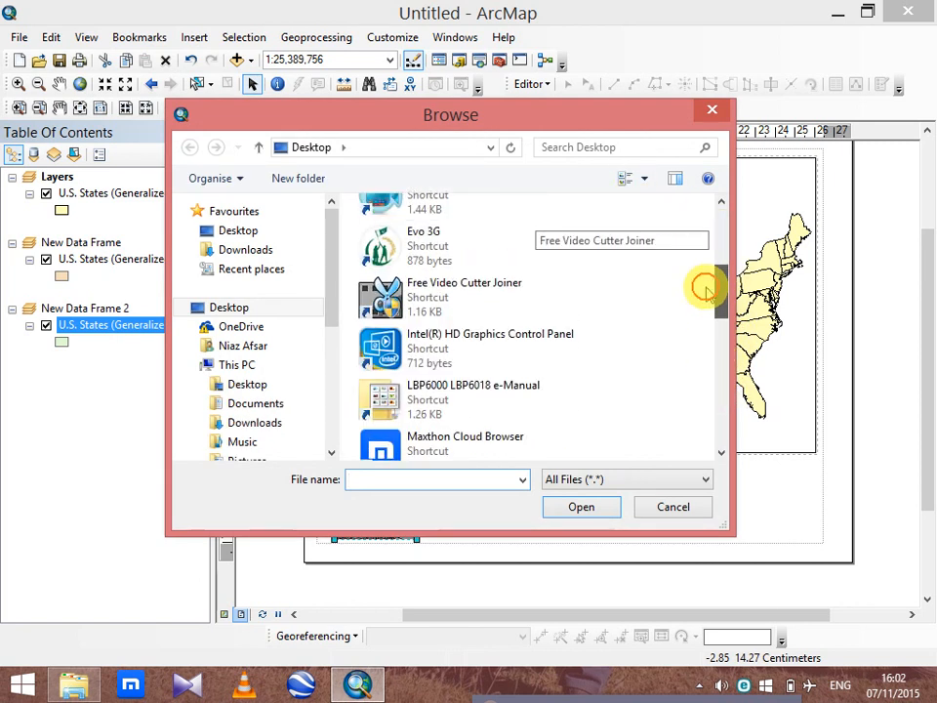
click(712, 109)
click(656, 212)
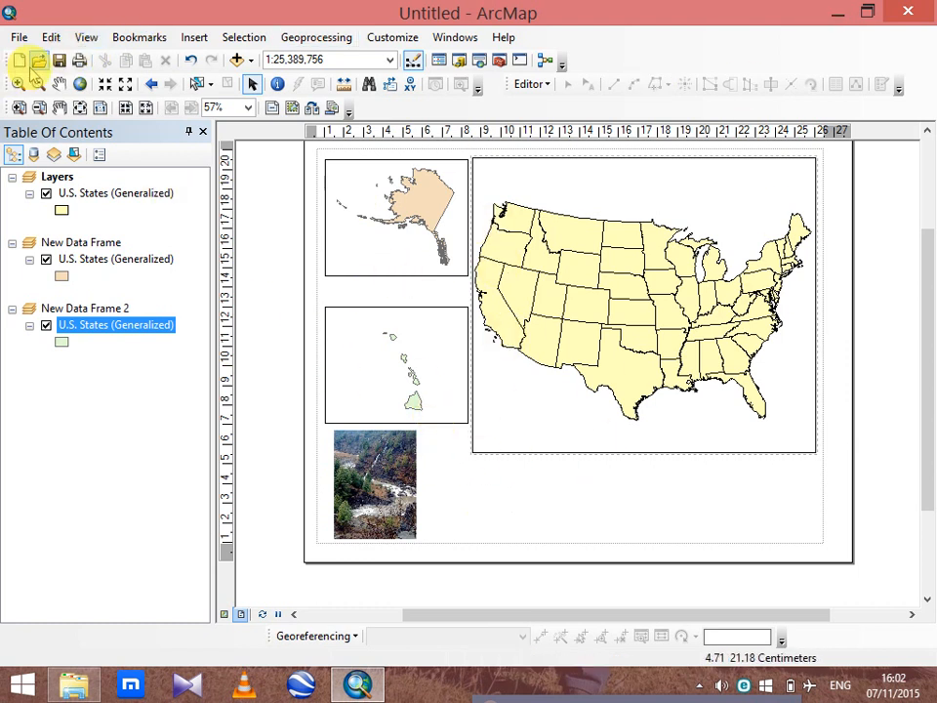
Close the untitled map without saving its changes and relaunch ArcMap 10.1 from the installed apps.
click(908, 11)
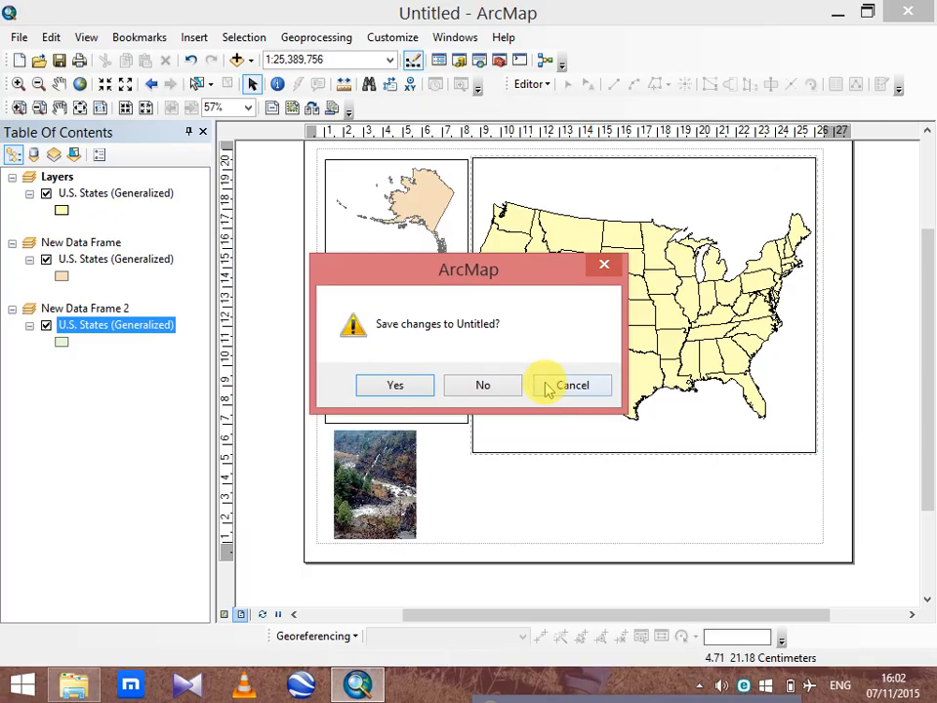
click(496, 385)
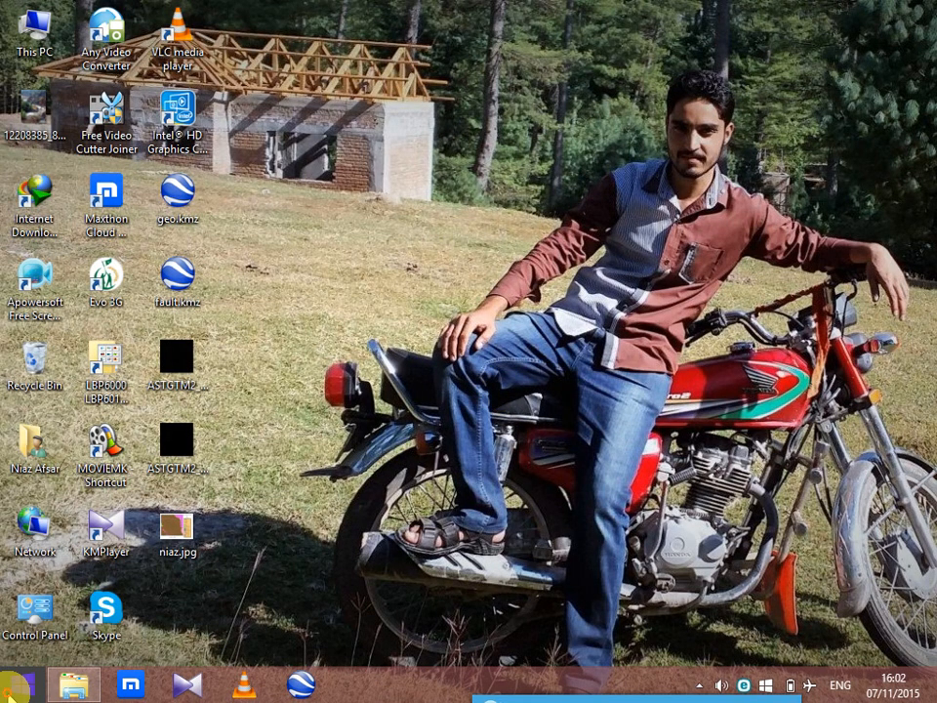
click(11, 683)
click(124, 659)
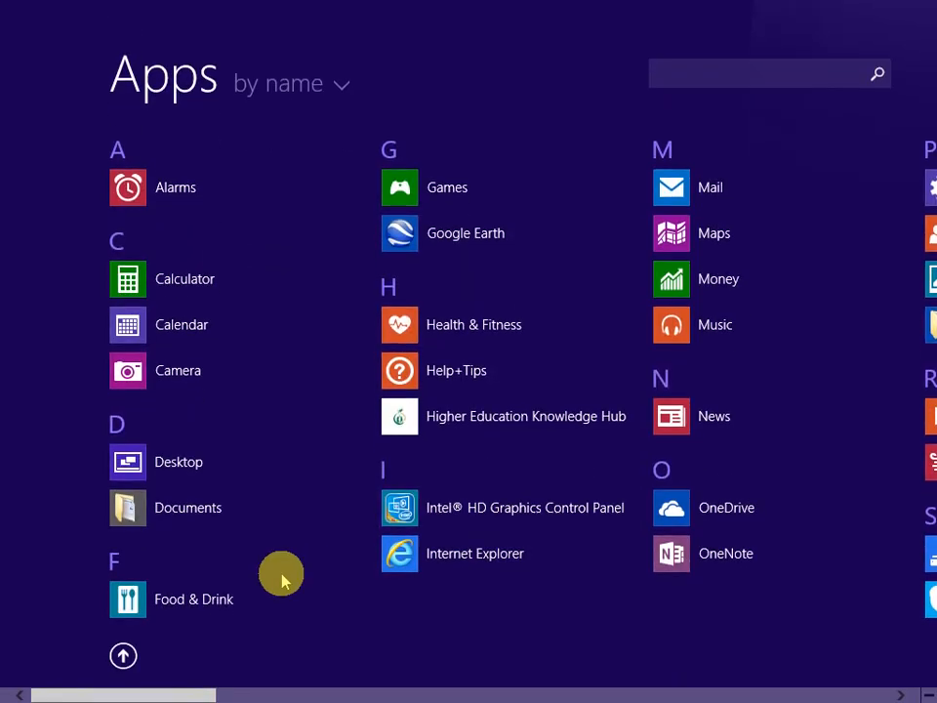
scroll(922, 508, down, 10)
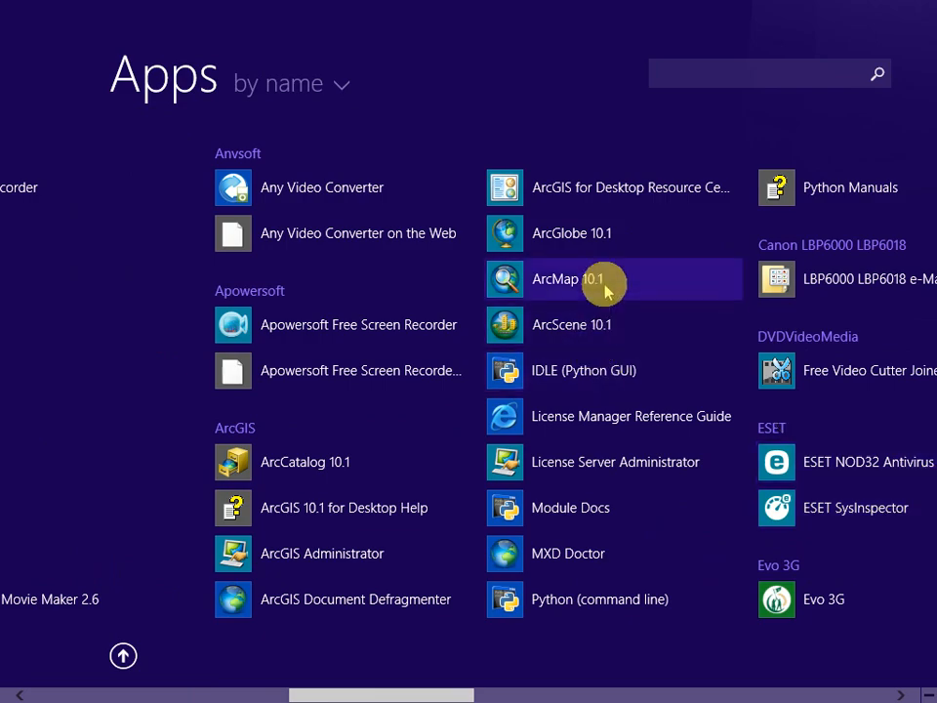
click(589, 284)
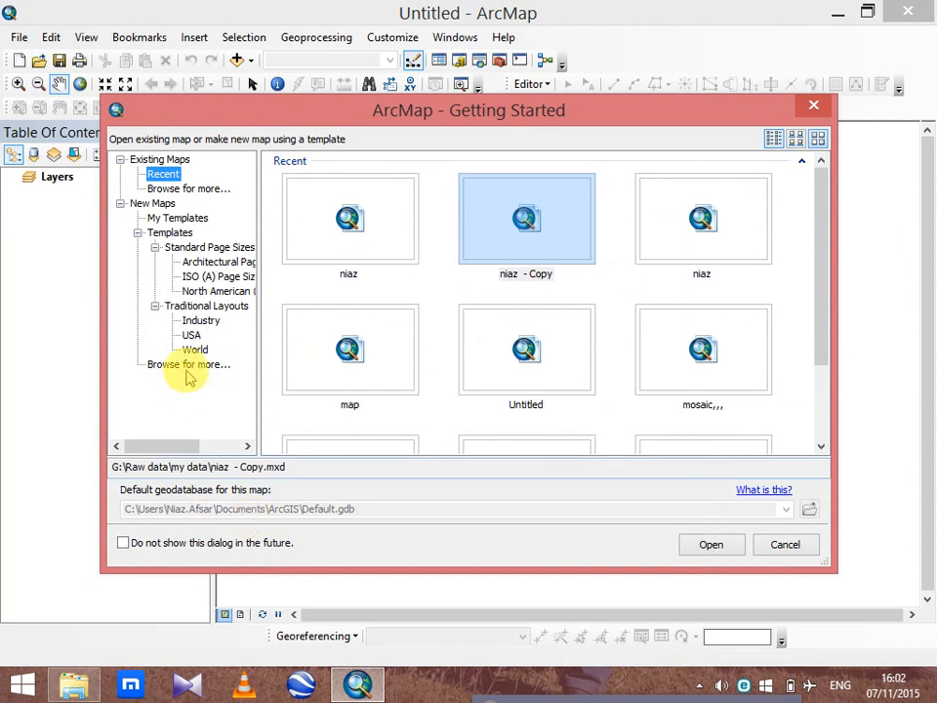
Create a new map from the United States template in the USA traditional layouts, declining hardware acceleration.
click(192, 335)
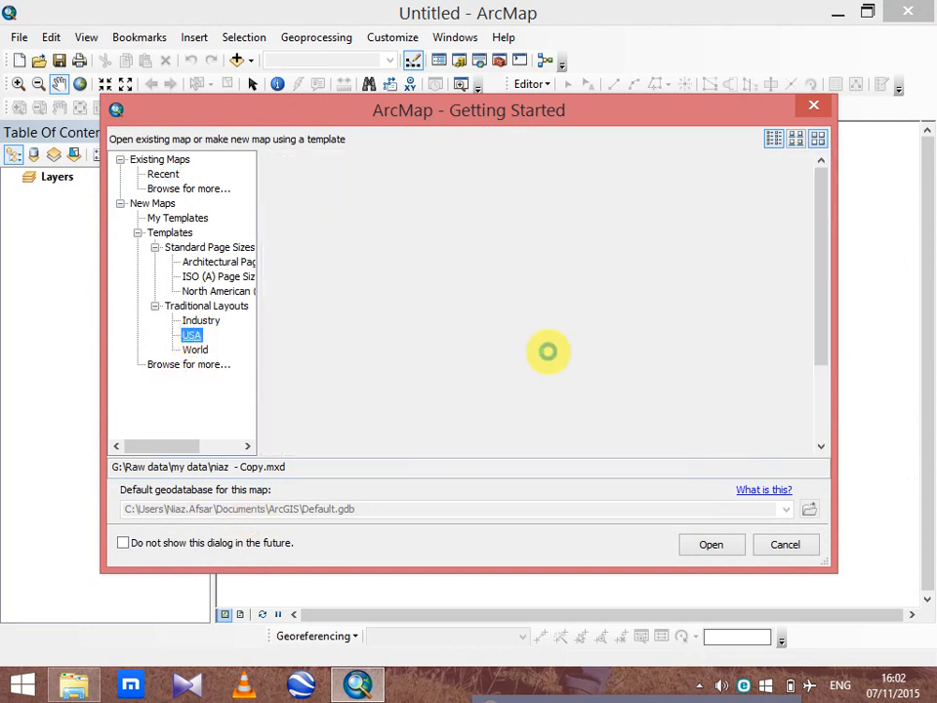
drag(826, 230, 826, 302)
click(543, 346)
click(691, 551)
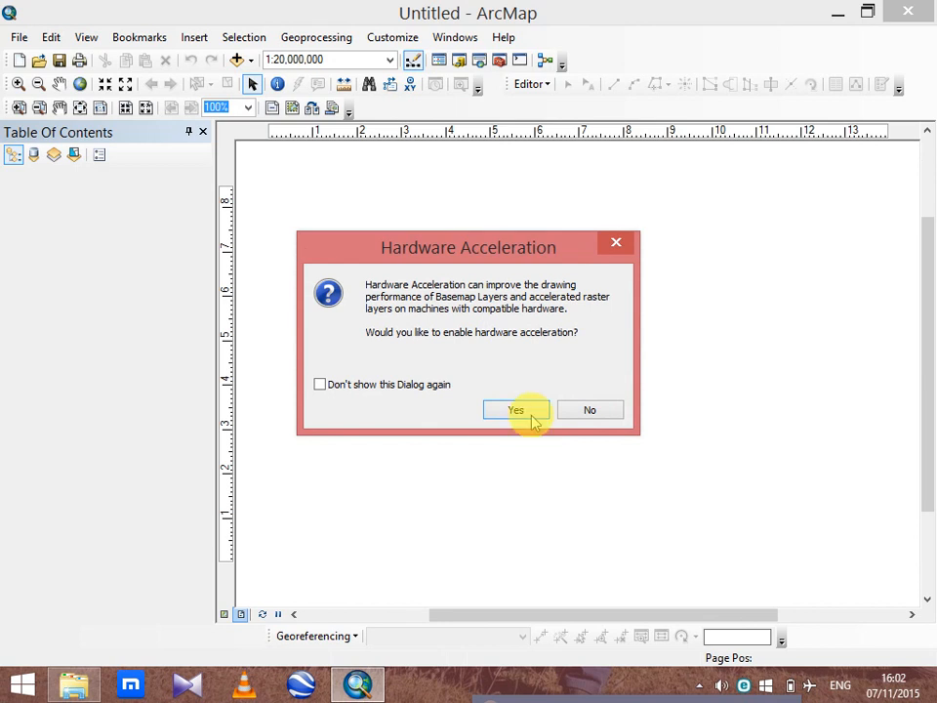
click(585, 414)
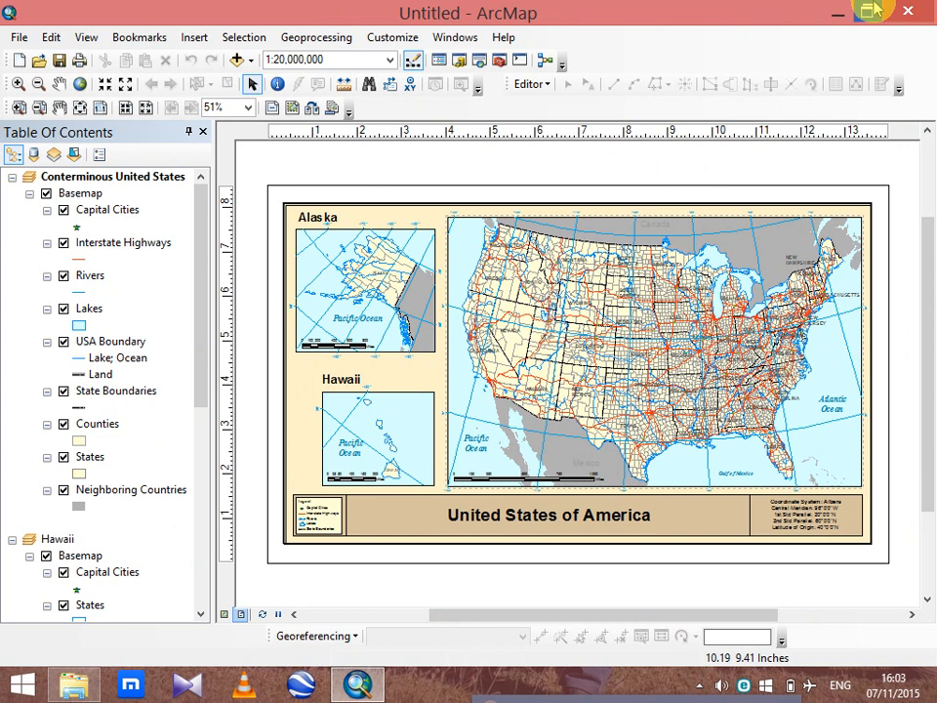
Examine the fill and outline symbol properties of the layout's background rectangle without changing them.
click(427, 381)
right_click(426, 381)
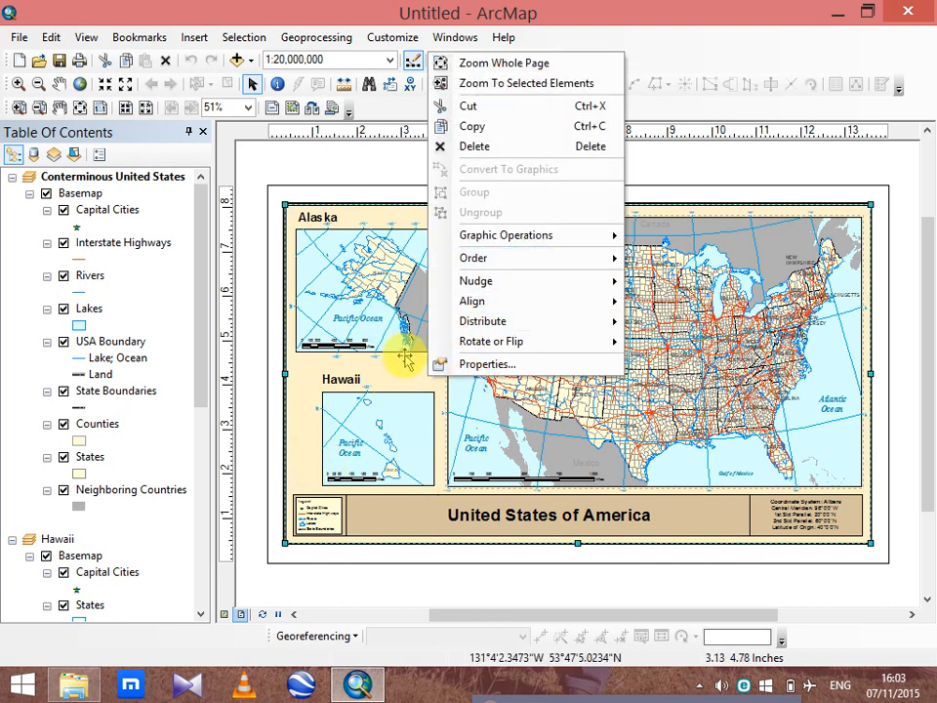
click(442, 365)
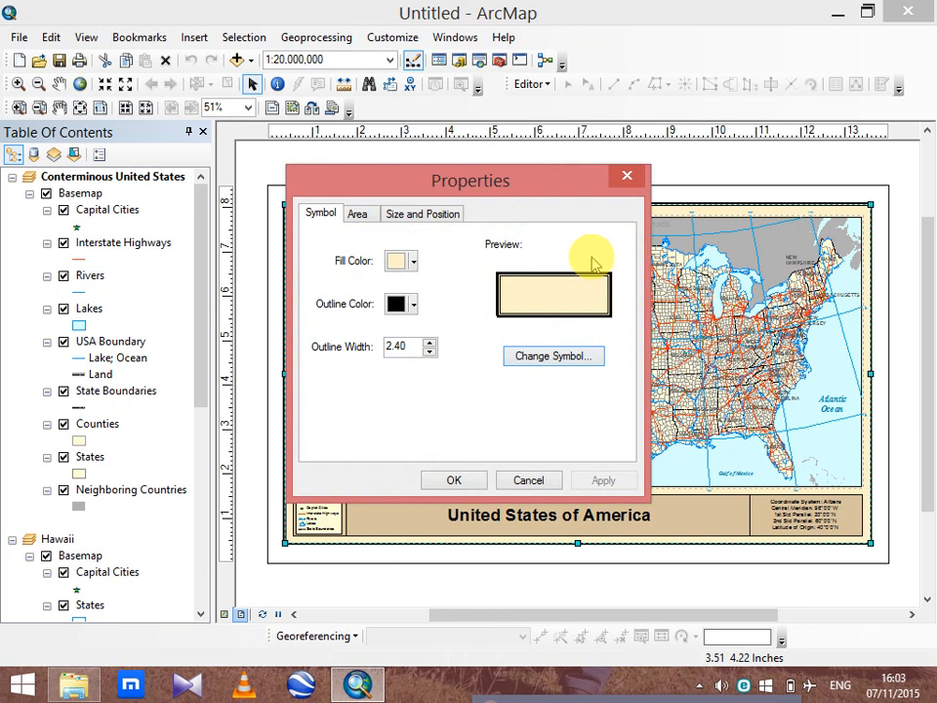
click(629, 176)
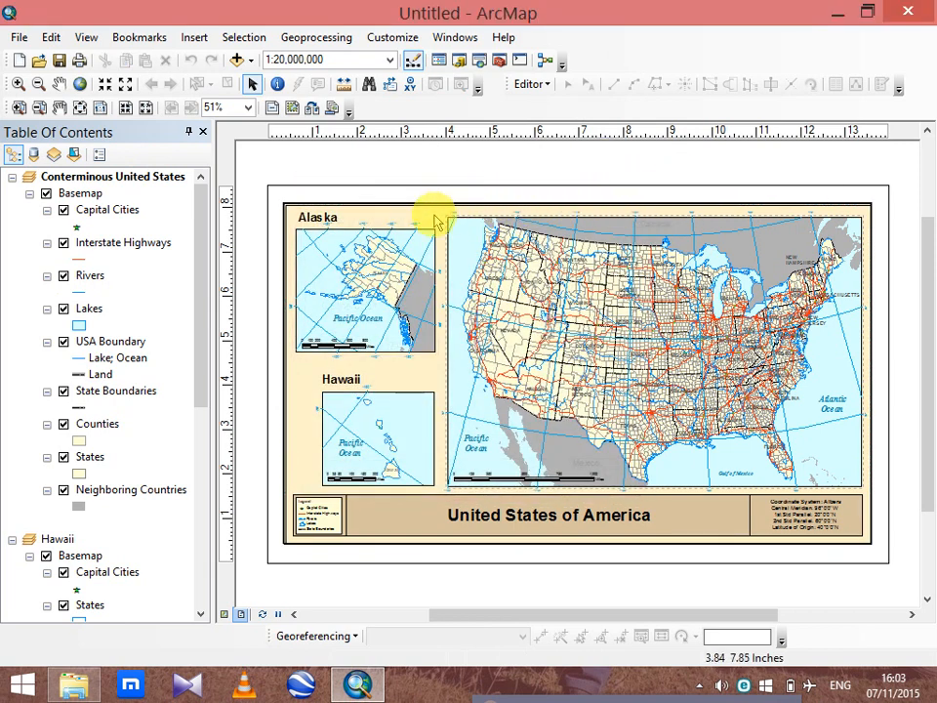
Examine the grid, border and background settings of the conterminous United States data frame, and deselect it.
click(477, 244)
right_click(478, 250)
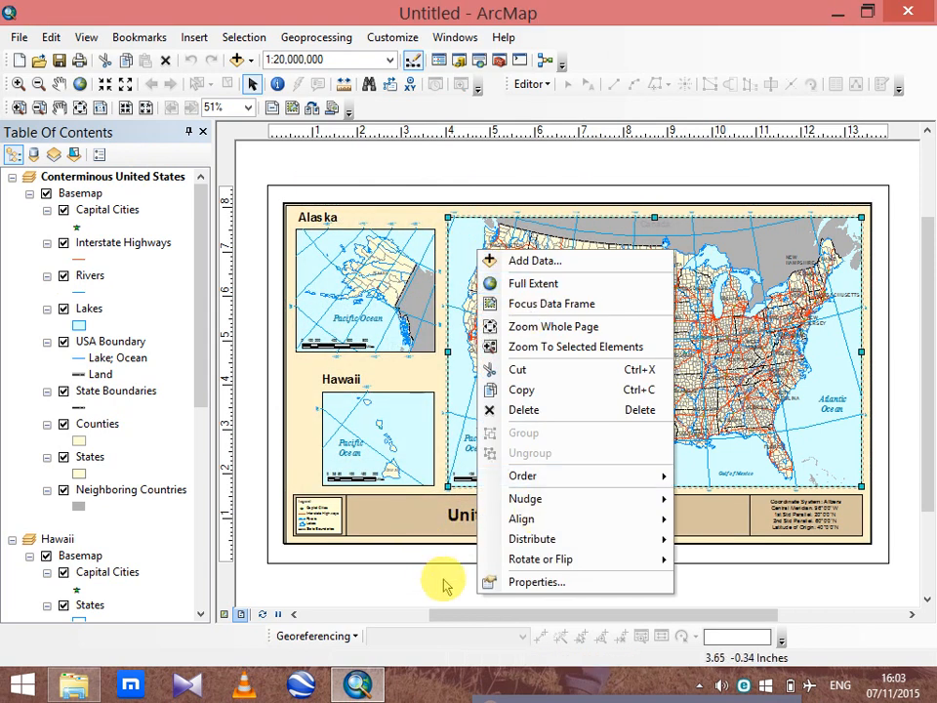
click(547, 581)
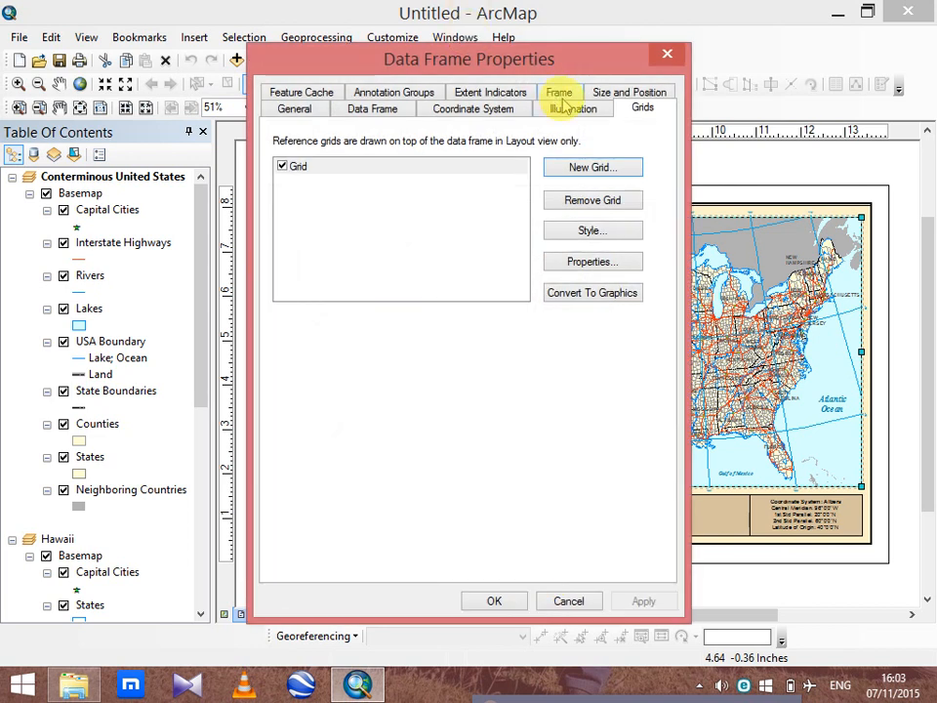
click(560, 93)
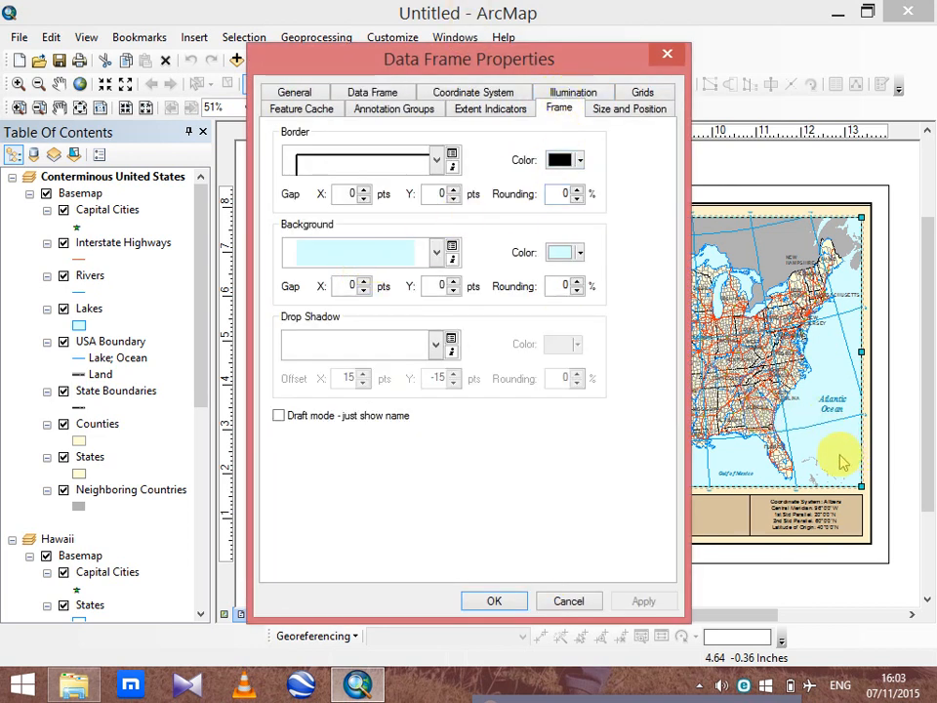
click(666, 54)
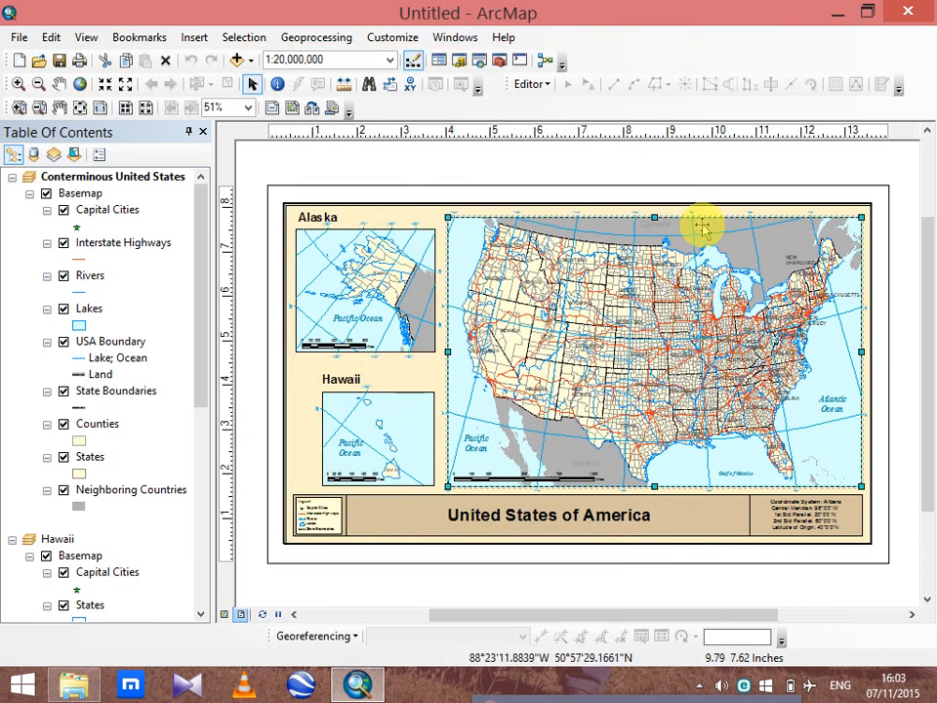
click(705, 188)
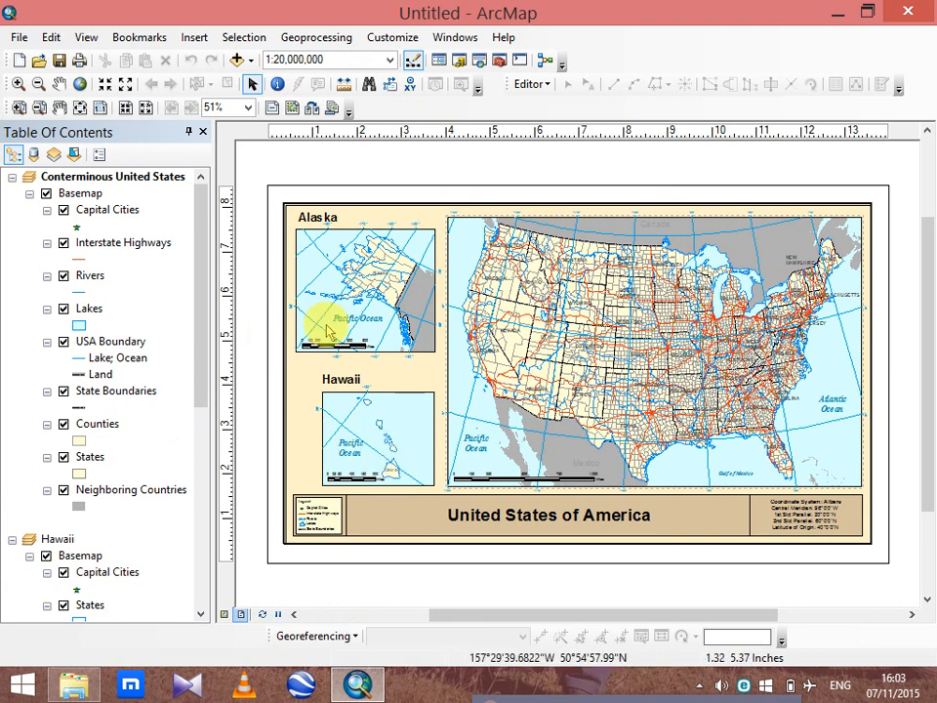
Widen the Hawaii data frame to line up with the Alaska frame's left edge, deselect it and minimize the map window.
click(333, 451)
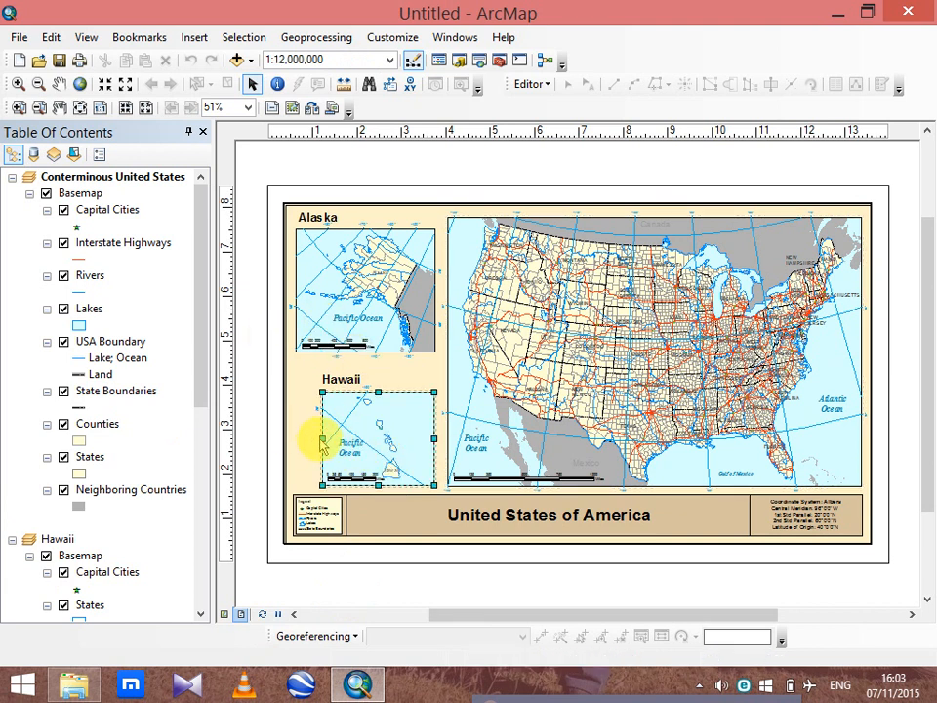
drag(322, 439, 294, 439)
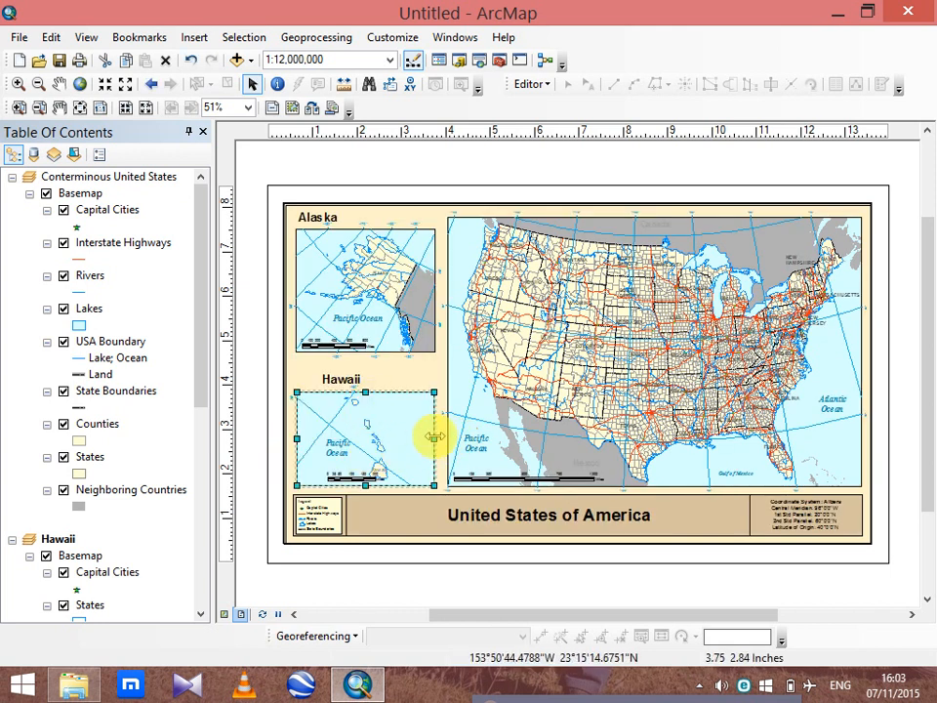
click(364, 433)
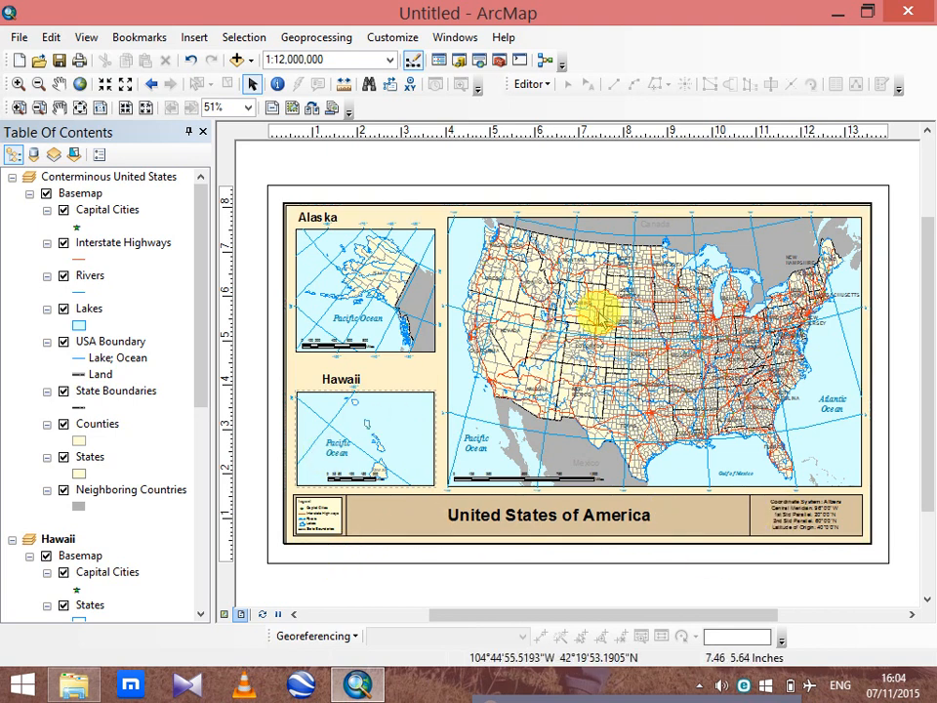
click(397, 326)
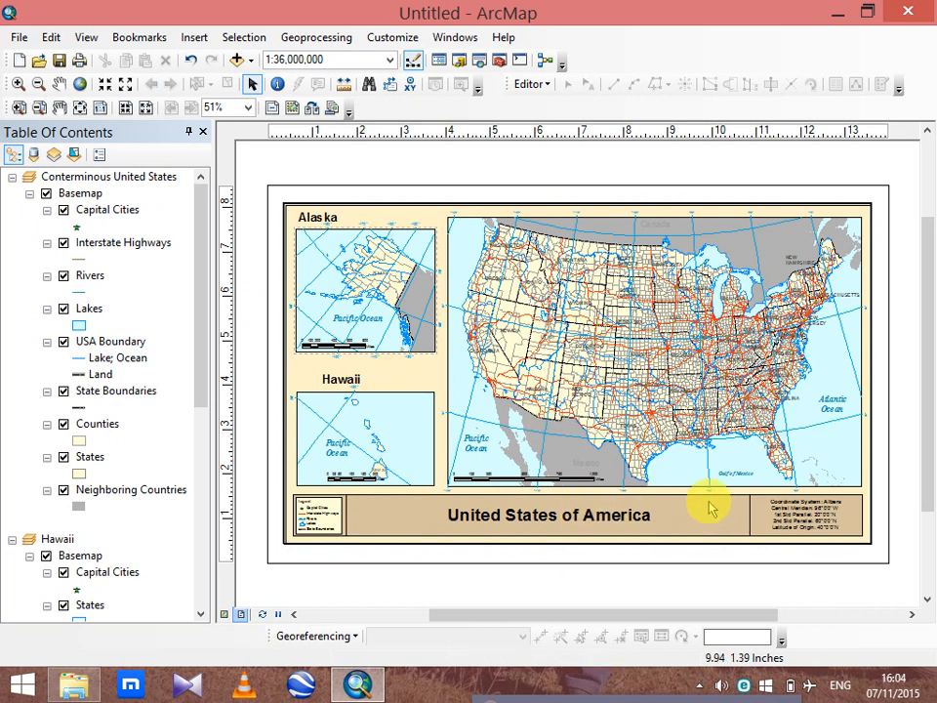
click(836, 13)
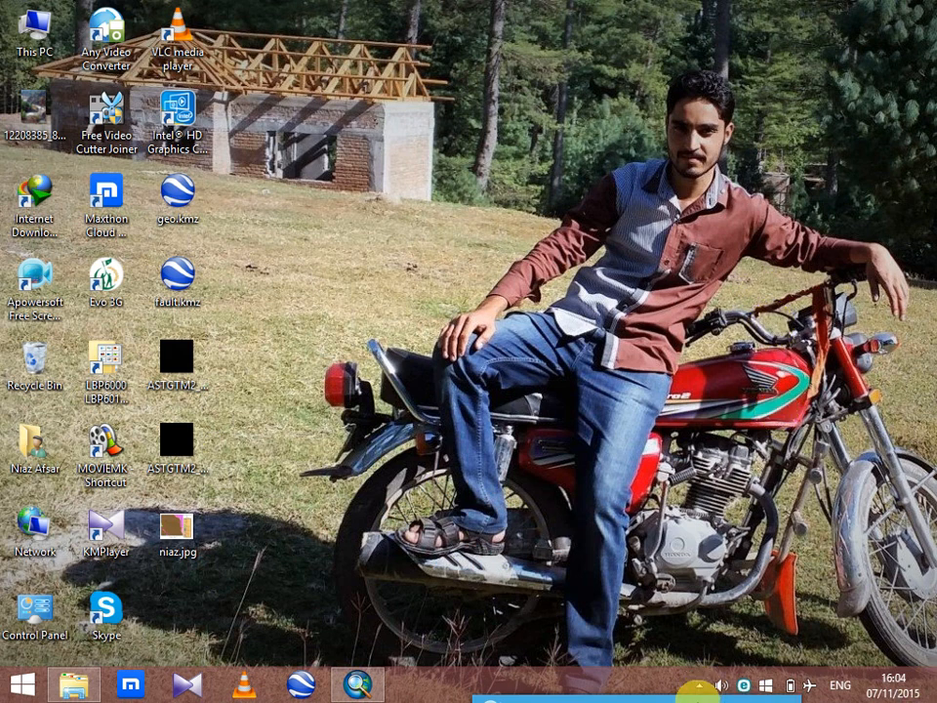